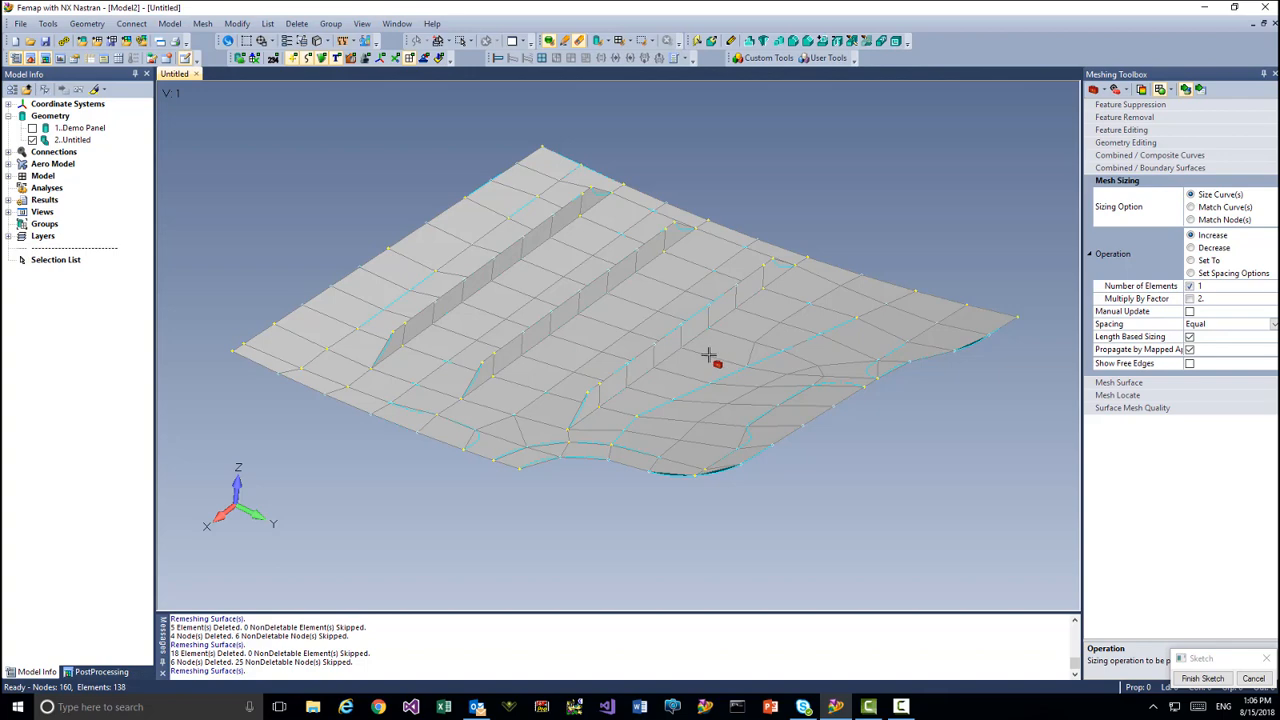
Adjust the midsurface mesh thickness and offset on all of the panel's midsurfaces, using the Solid ID option for the solid to update to.
{"action": "middle_click_drag", "start_coordinate": [688, 380], "coordinate": [684, 371]}
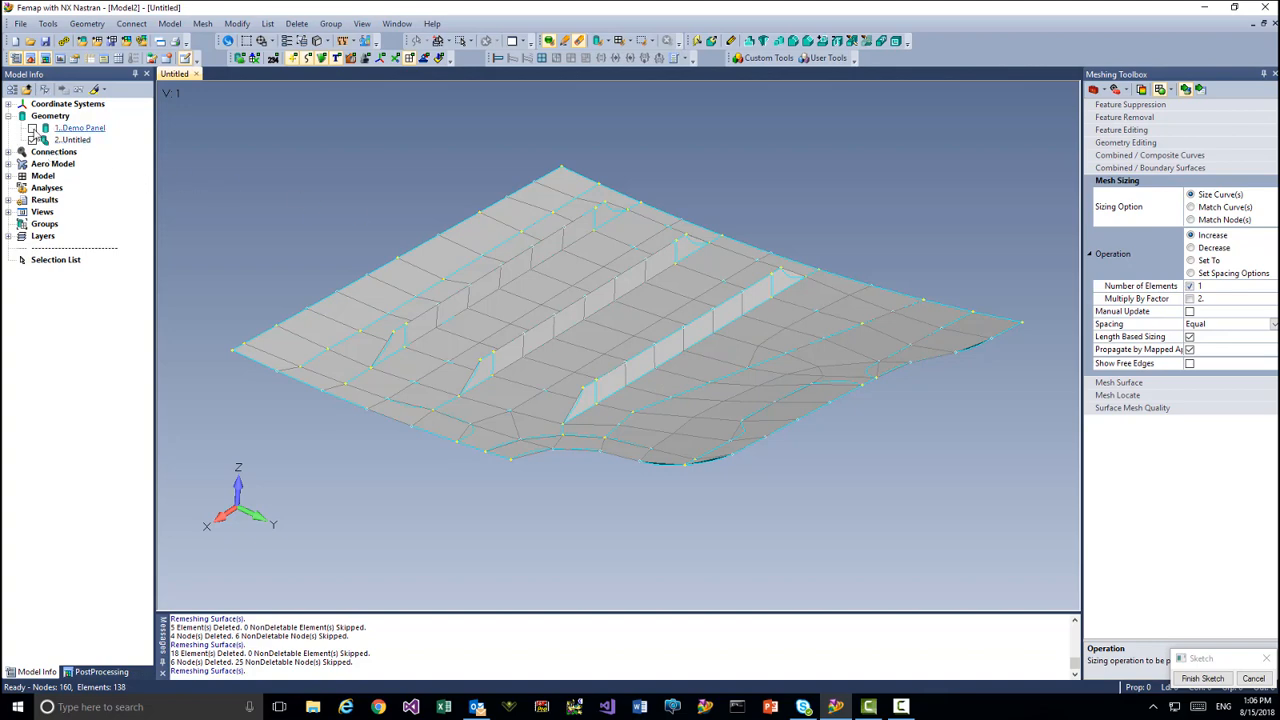
{"action": "left_click", "coordinate": [32, 128]}
{"action": "left_click", "coordinate": [238, 24]}
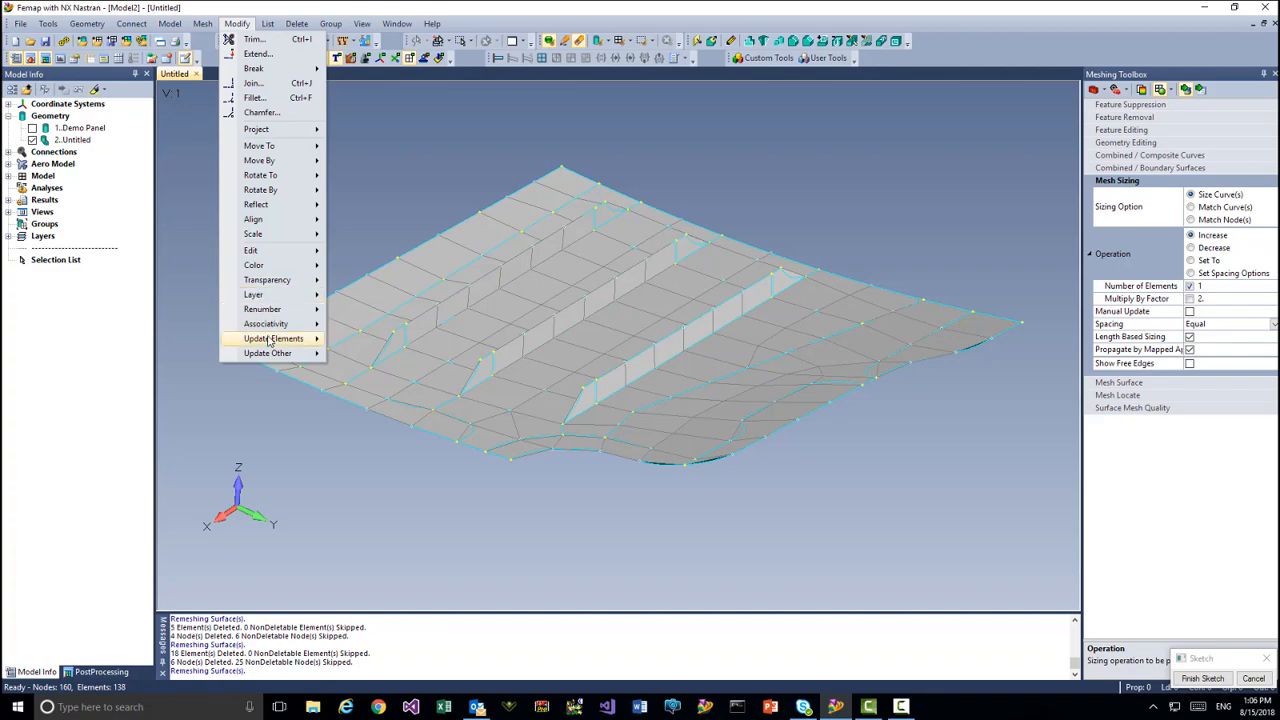
{"action": "mouse_move", "coordinate": [273, 338]}
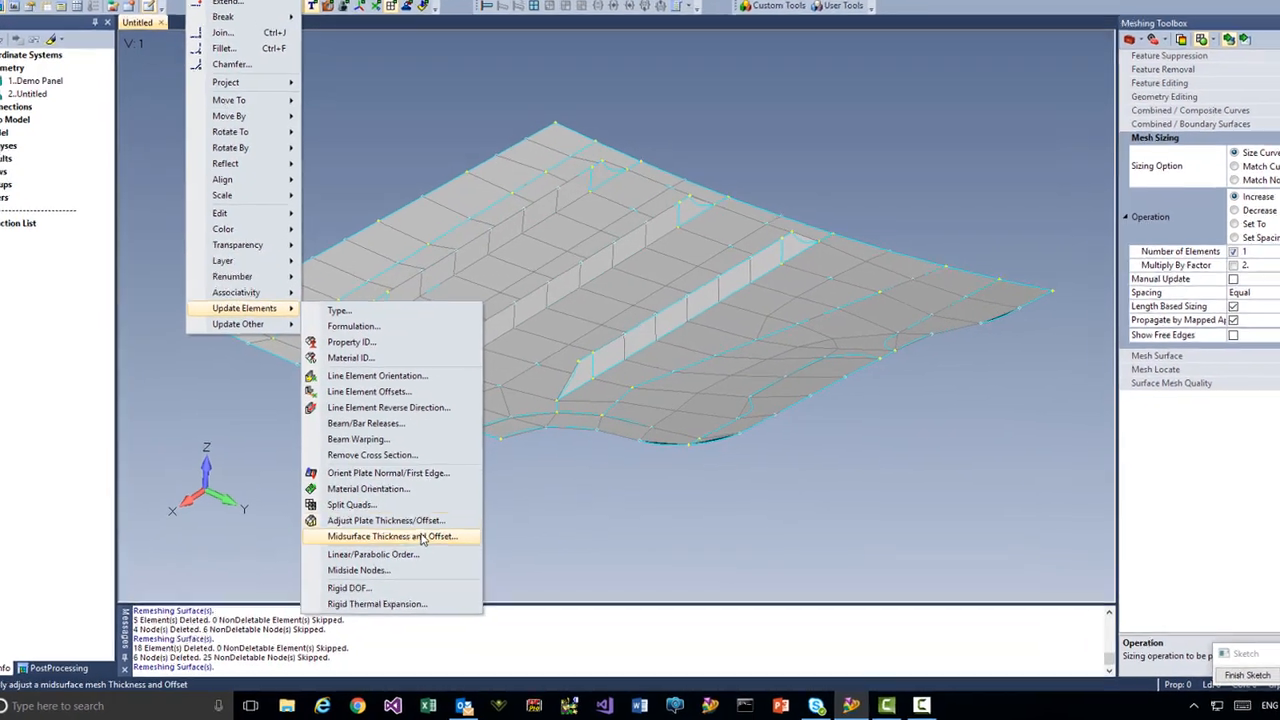
{"action": "left_click", "coordinate": [421, 537]}
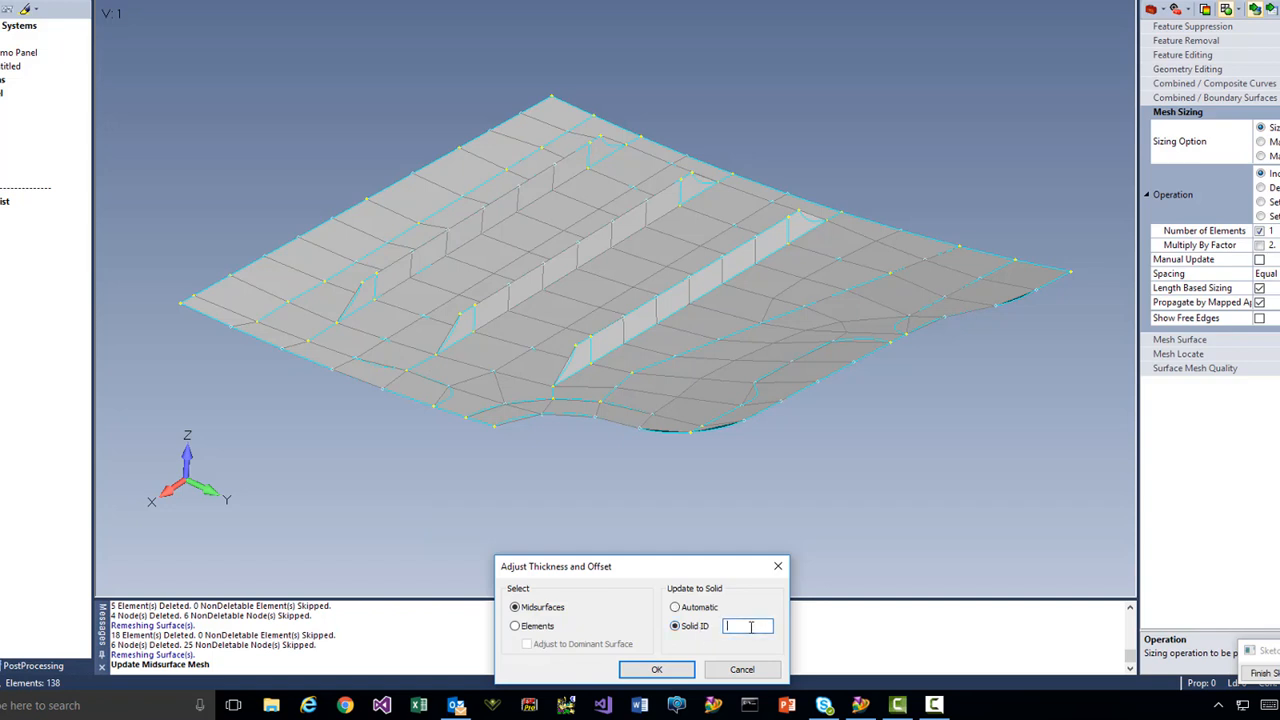
{"action": "left_click", "coordinate": [657, 669]}
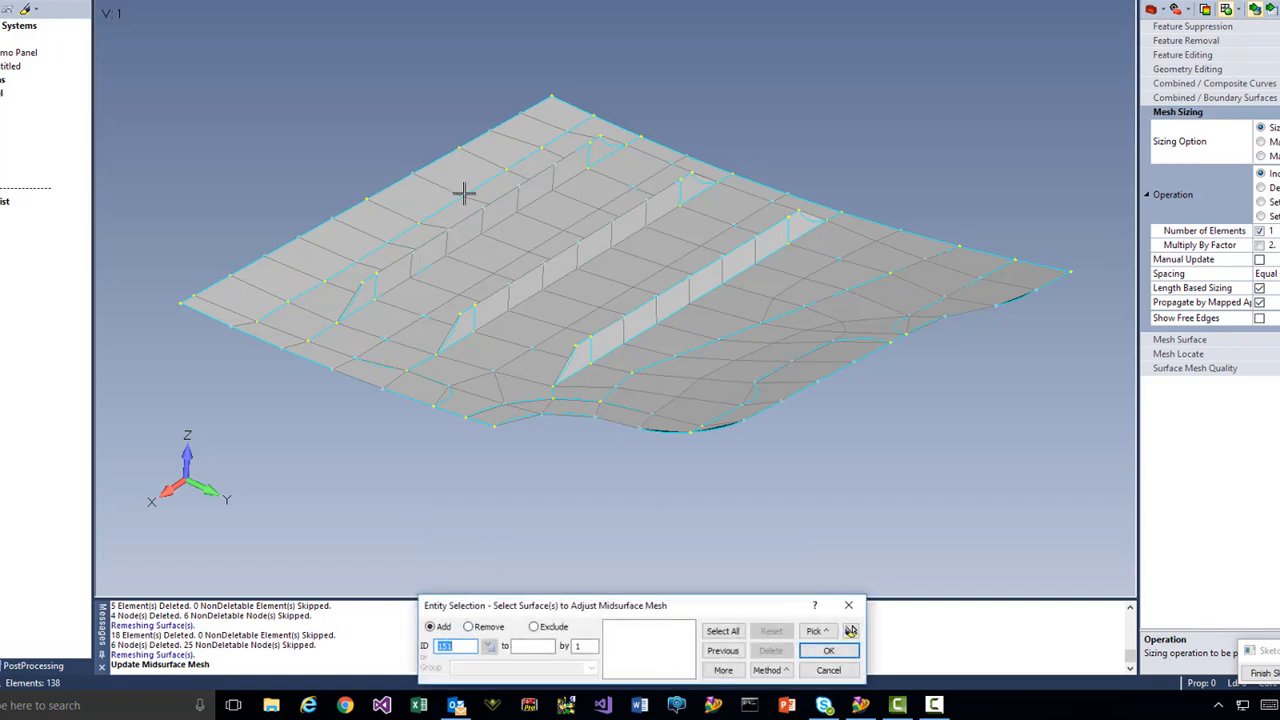
{"action": "left_click_drag", "start_coordinate": [186, 49], "coordinate": [1034, 471], "text": "ctrl"}
{"action": "left_click", "coordinate": [829, 651]}
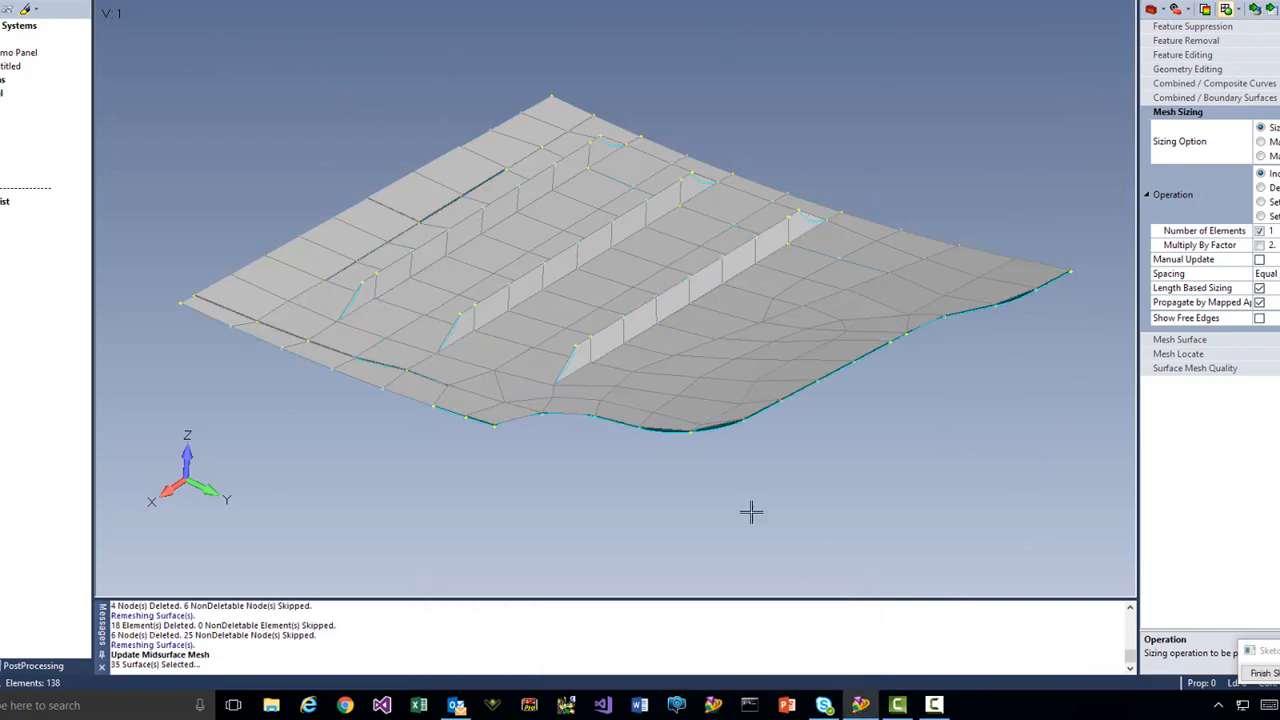
Hide the mesh and the untitled midsurface geometry, and display the Demo Panel solid instead.
{"action": "middle_click_drag", "start_coordinate": [737, 462], "coordinate": [866, 433]}
{"action": "middle_click_drag", "start_coordinate": [938, 402], "coordinate": [807, 205]}
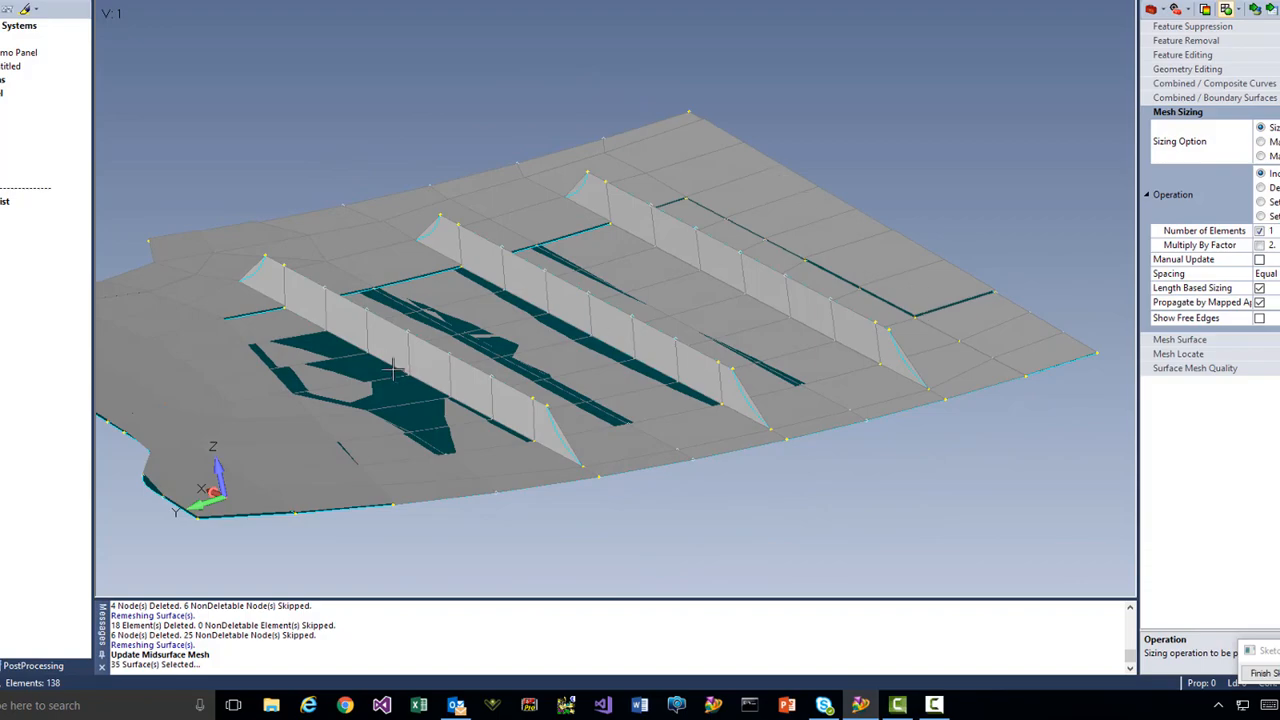
{"action": "middle_click_drag", "start_coordinate": [393, 370], "coordinate": [676, 404]}
{"action": "scroll", "coordinate": [473, 415], "scroll_direction": "down", "scroll_amount": 3}
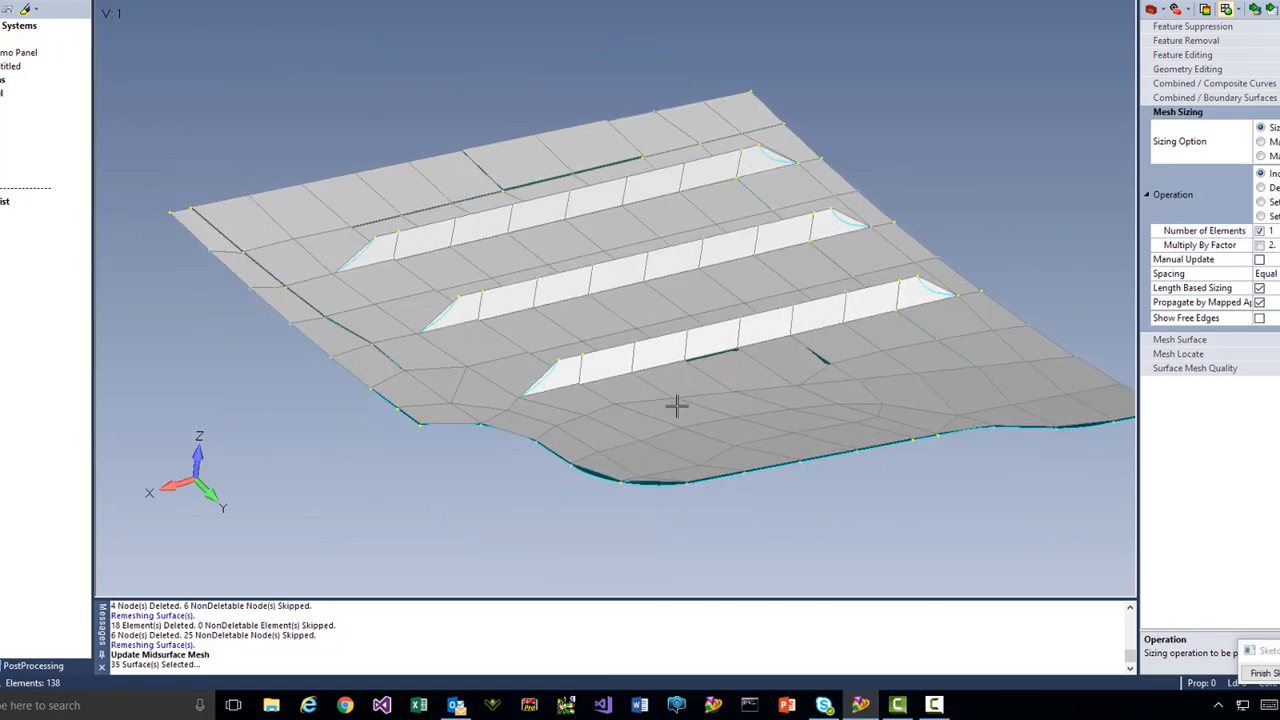
{"action": "left_click", "coordinate": [30, 1]}
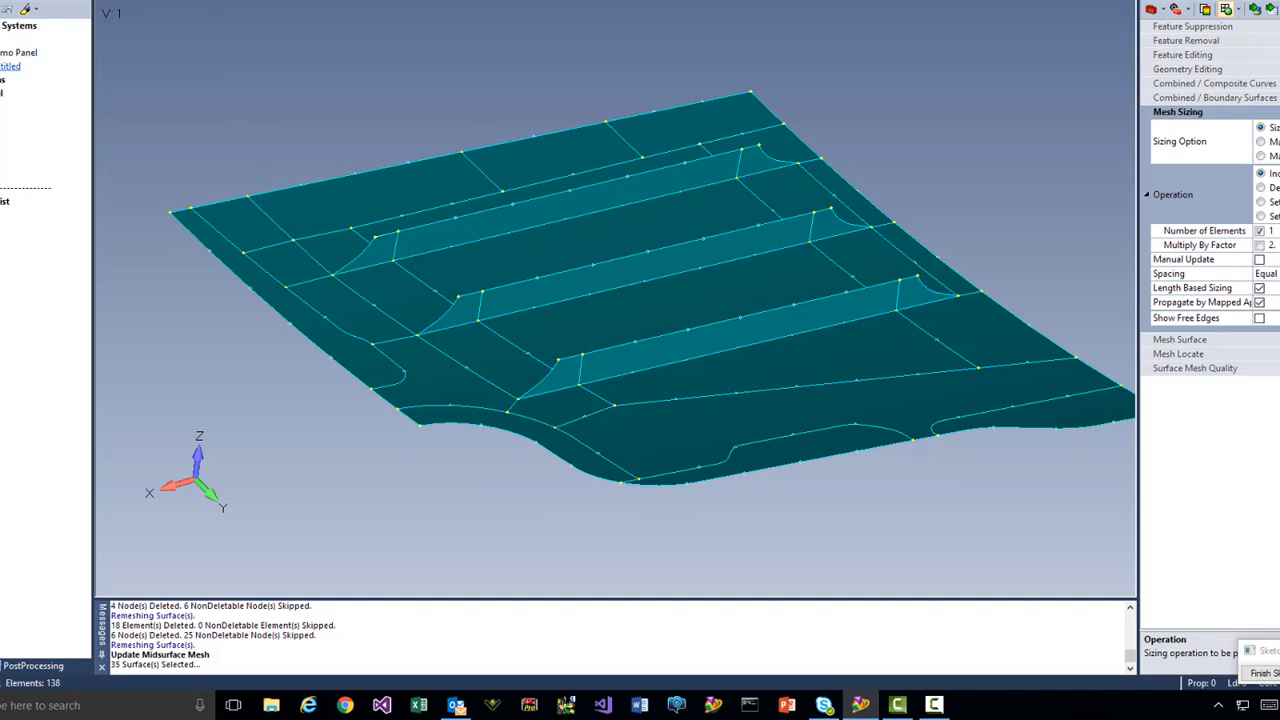
{"action": "left_click", "coordinate": [5, 66]}
{"action": "left_click", "coordinate": [18, 52]}
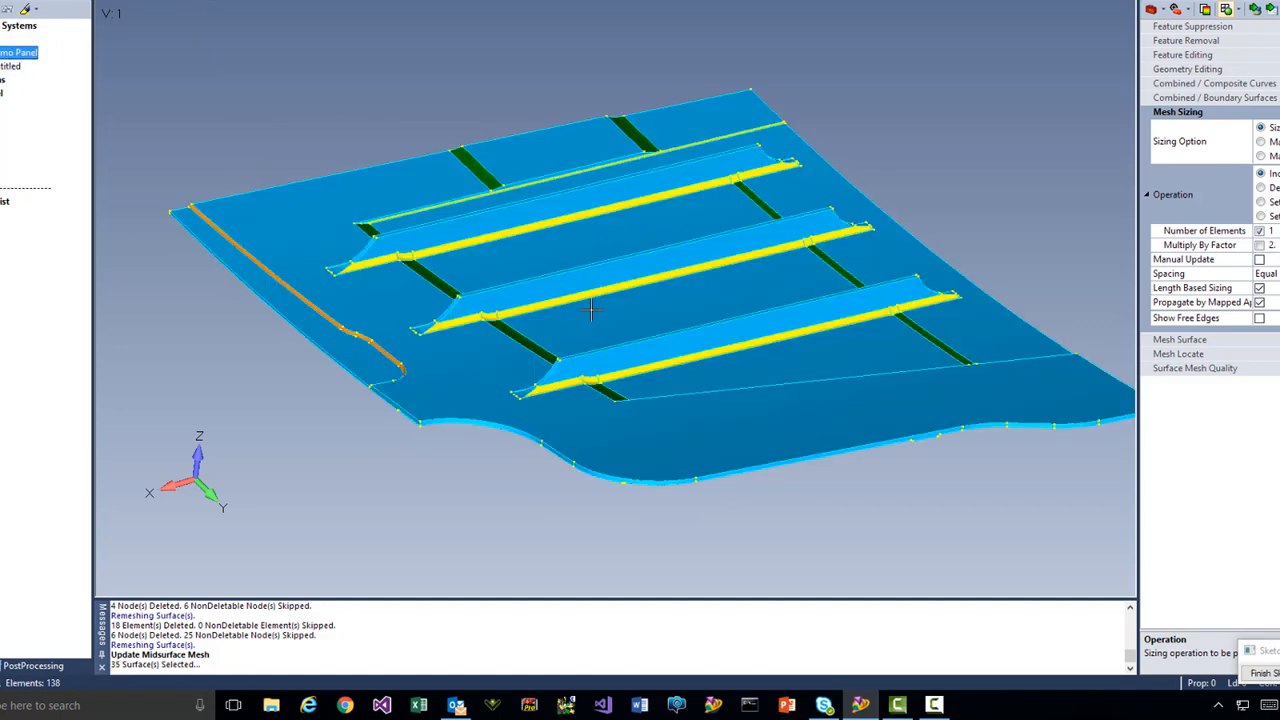
{"action": "middle_click_drag", "start_coordinate": [590, 310], "coordinate": [572, 292]}
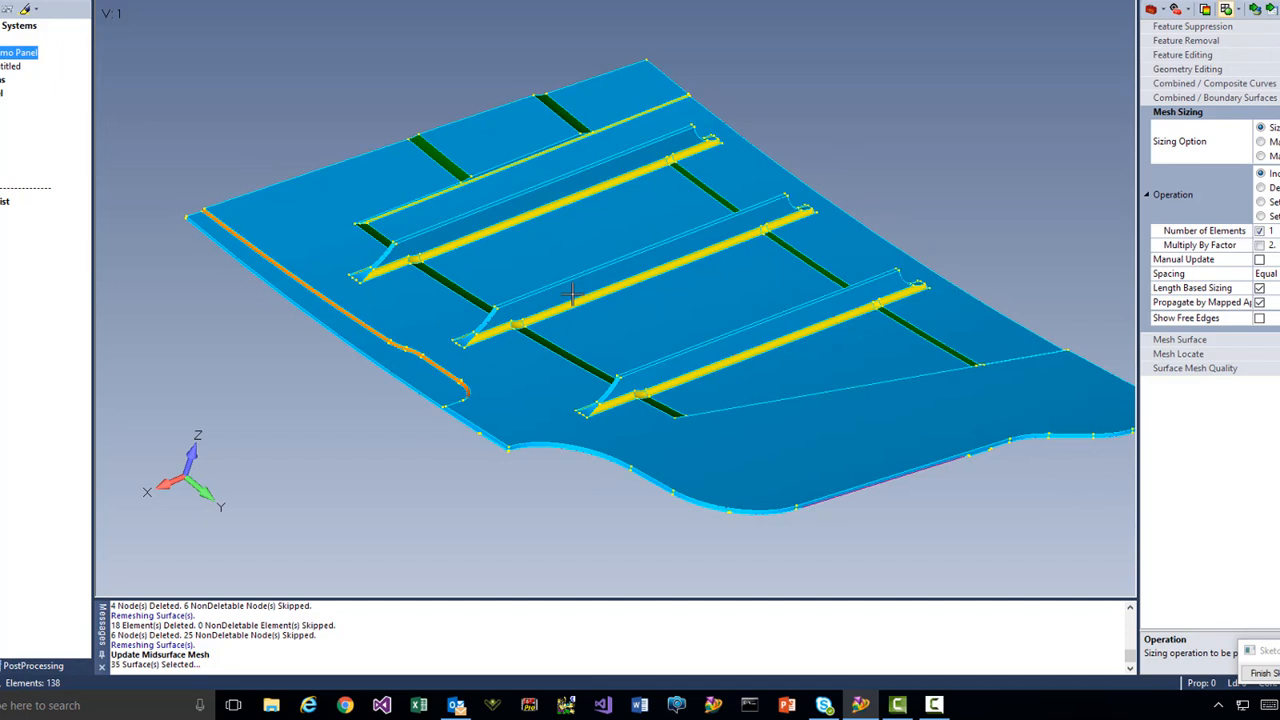
{"action": "middle_click_drag", "start_coordinate": [615, 287], "coordinate": [602, 282]}
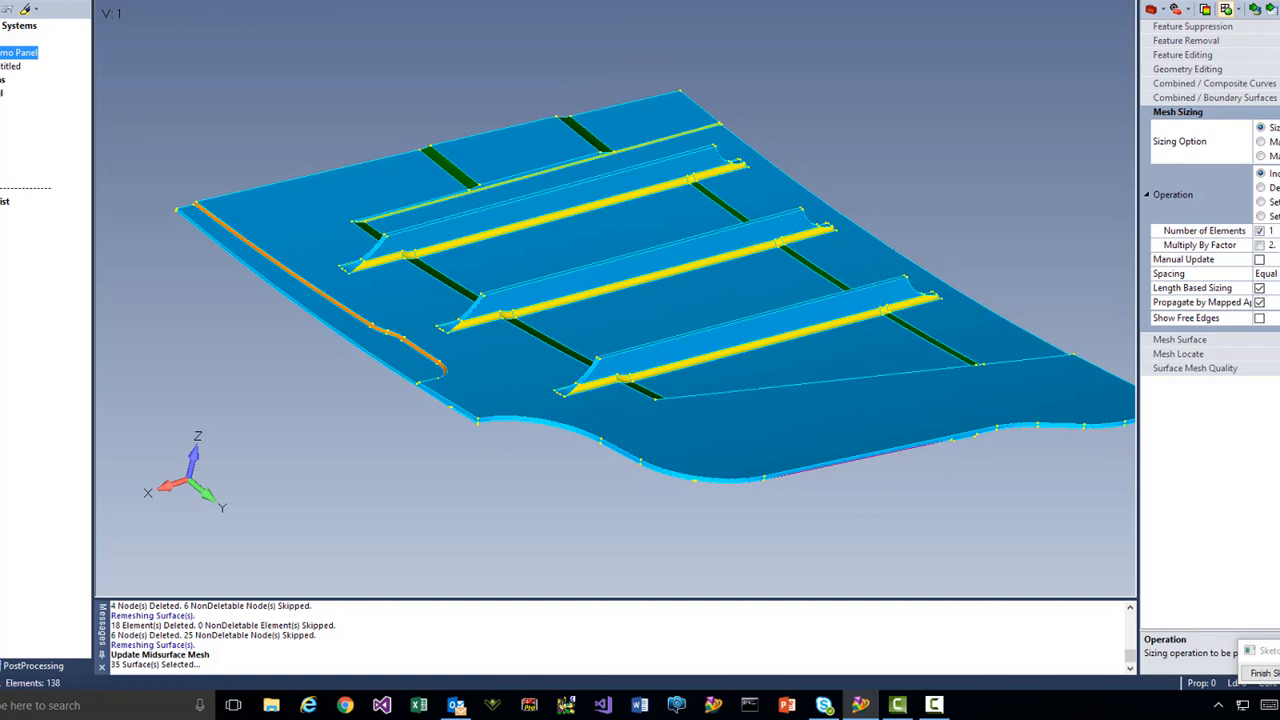
Copy the Demo Panel solid once in the same location, including its mesh, and hide the original.
{"action": "left_click", "coordinate": [20, 1]}
{"action": "mouse_move", "coordinate": [49, 157]}
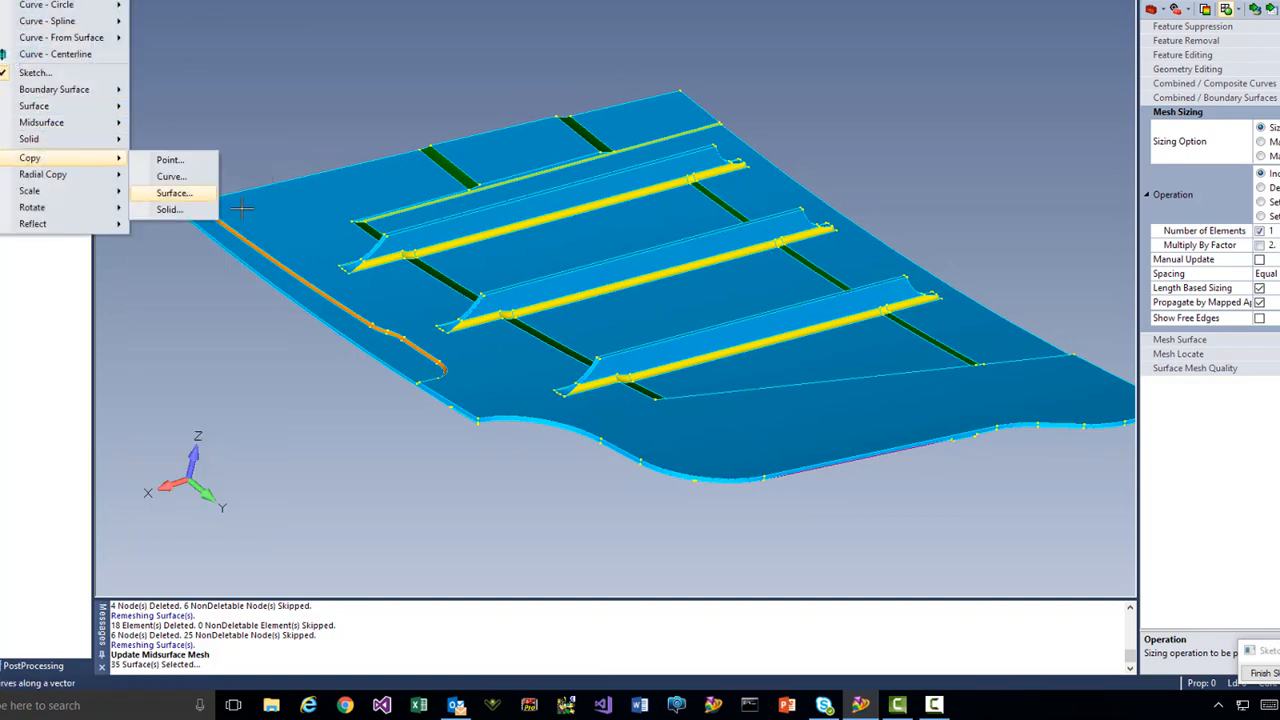
{"action": "left_click", "coordinate": [171, 210]}
{"action": "left_click", "coordinate": [451, 223]}
{"action": "key", "text": "Return"}
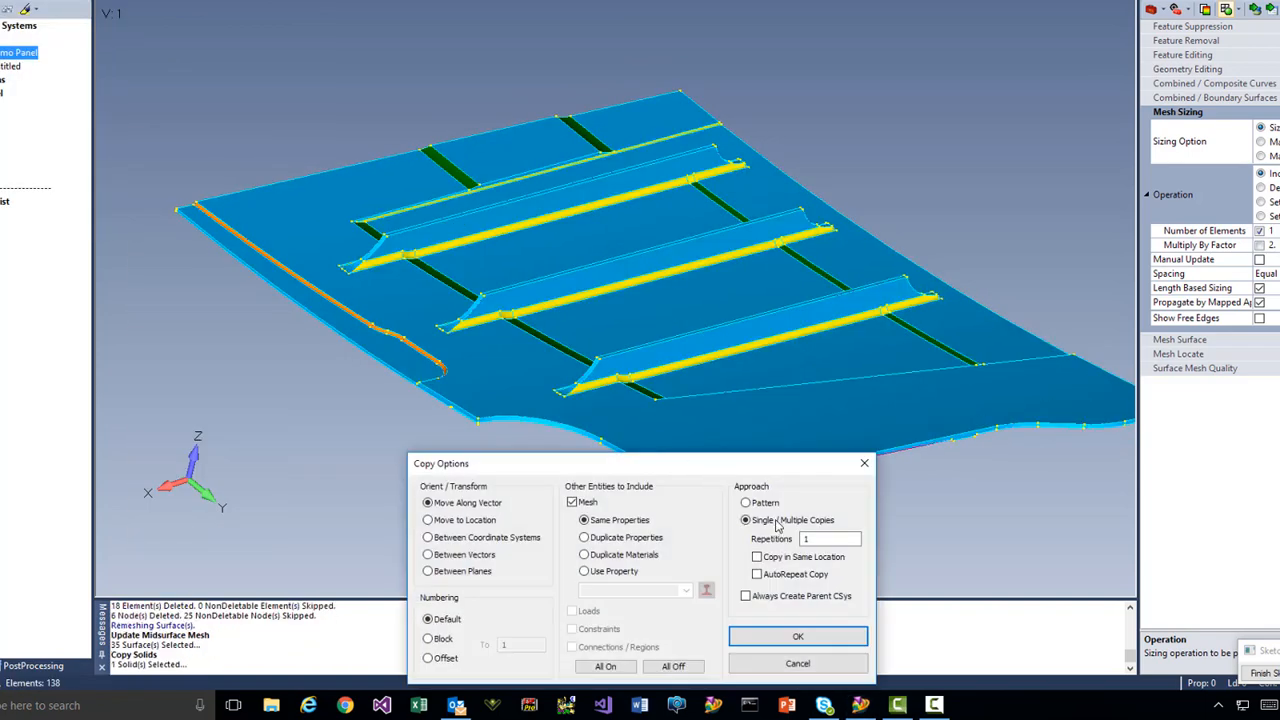
{"action": "left_click", "coordinate": [806, 637]}
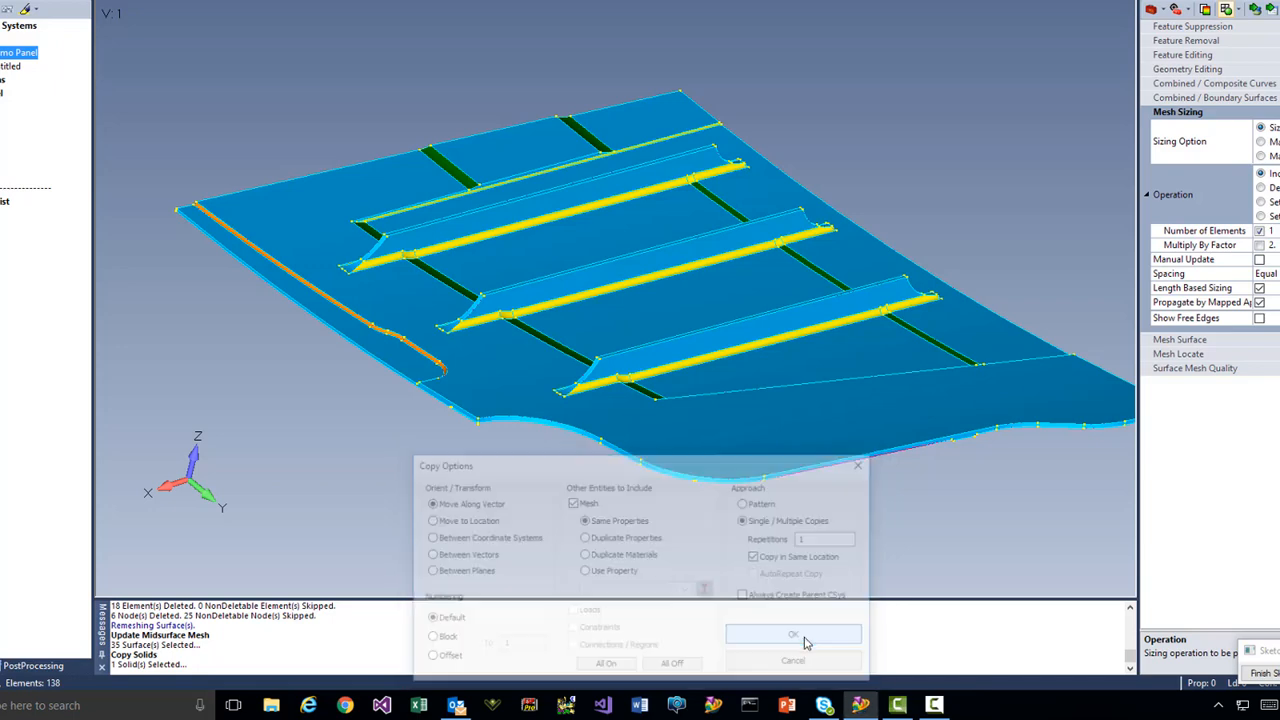
{"action": "left_click", "coordinate": [5, 53]}
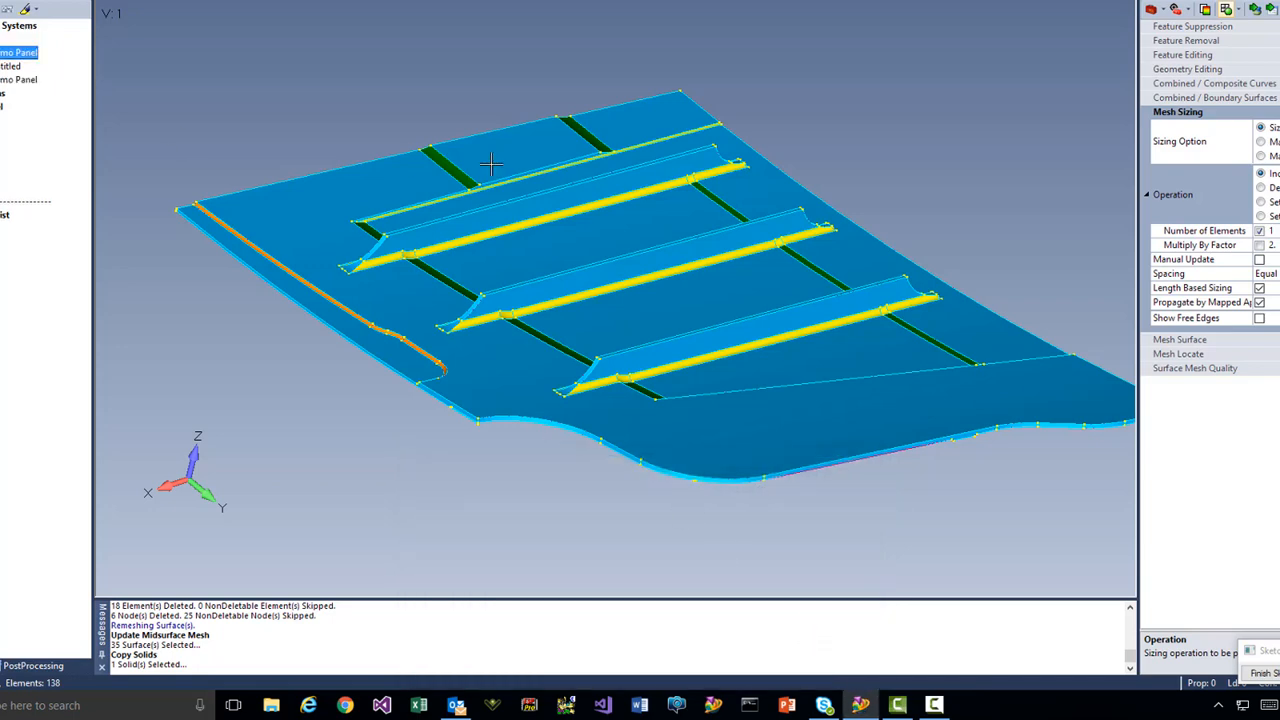
Break the far top edge of the middle stiffener at its midpoint with Curve Break.
{"action": "scroll", "coordinate": [546, 233], "scroll_direction": "up", "scroll_amount": 5}
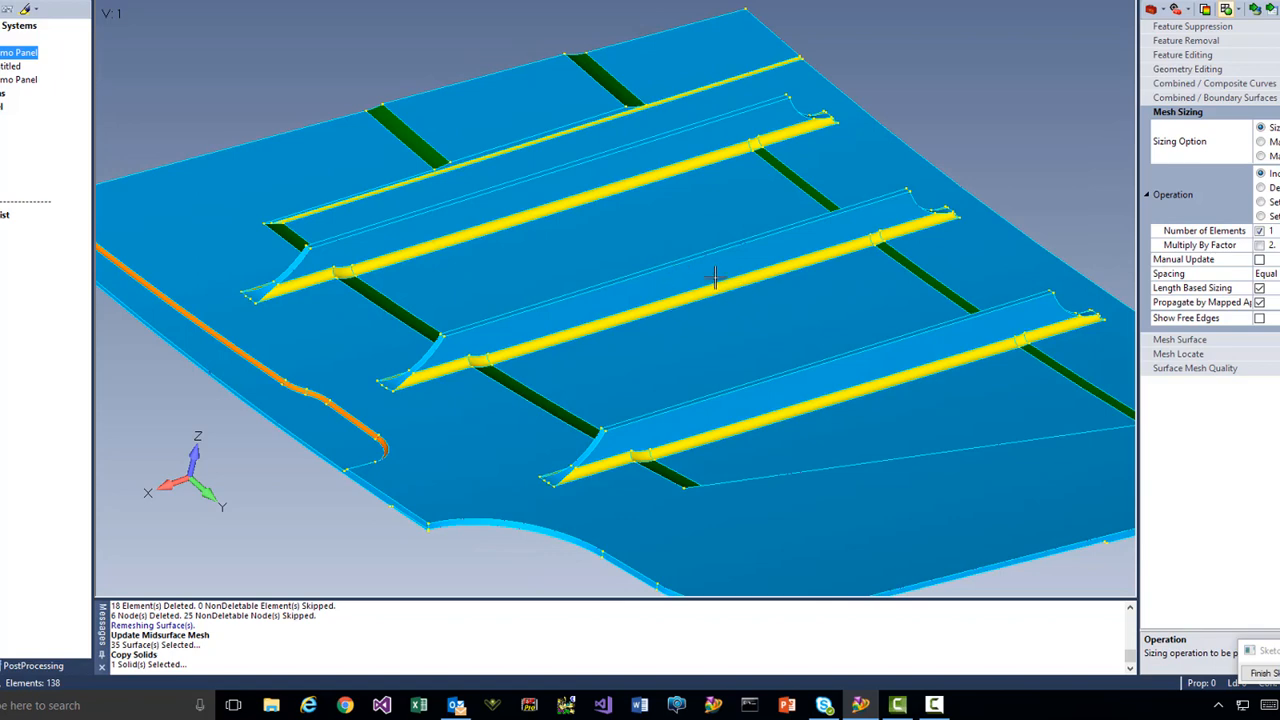
{"action": "scroll", "coordinate": [714, 278], "scroll_direction": "up", "scroll_amount": 2}
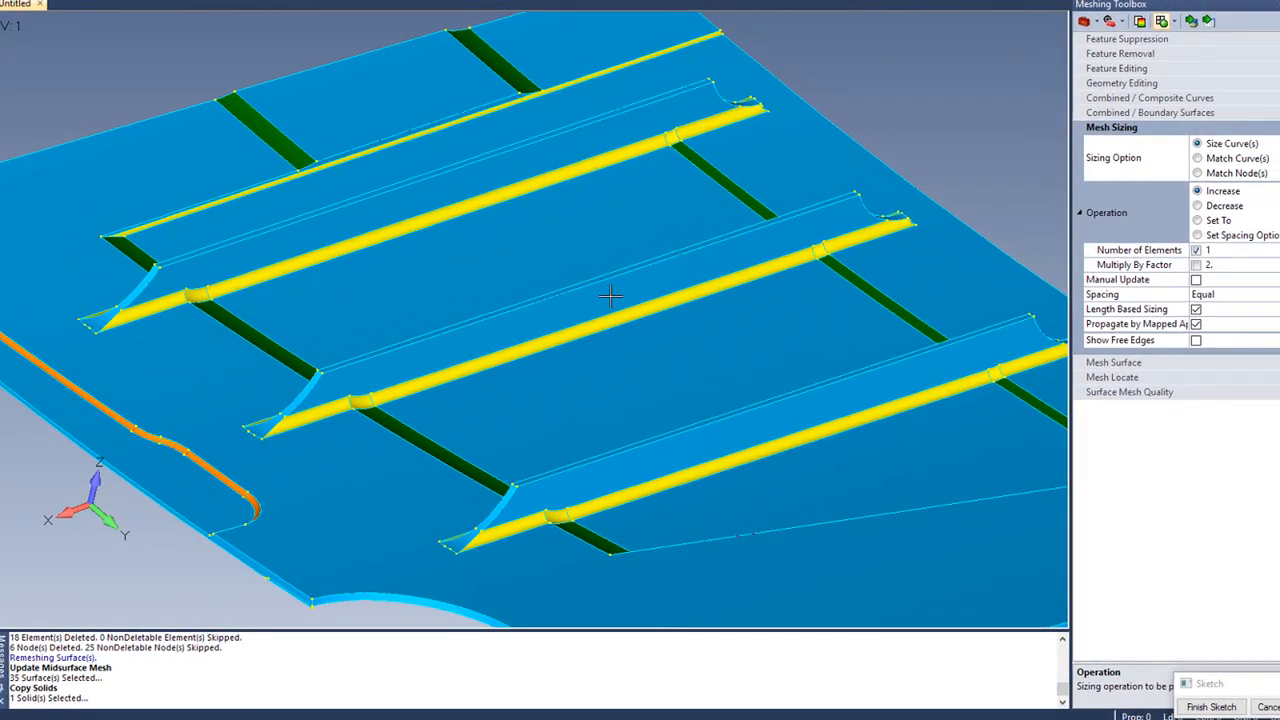
{"action": "left_click", "coordinate": [1110, 85]}
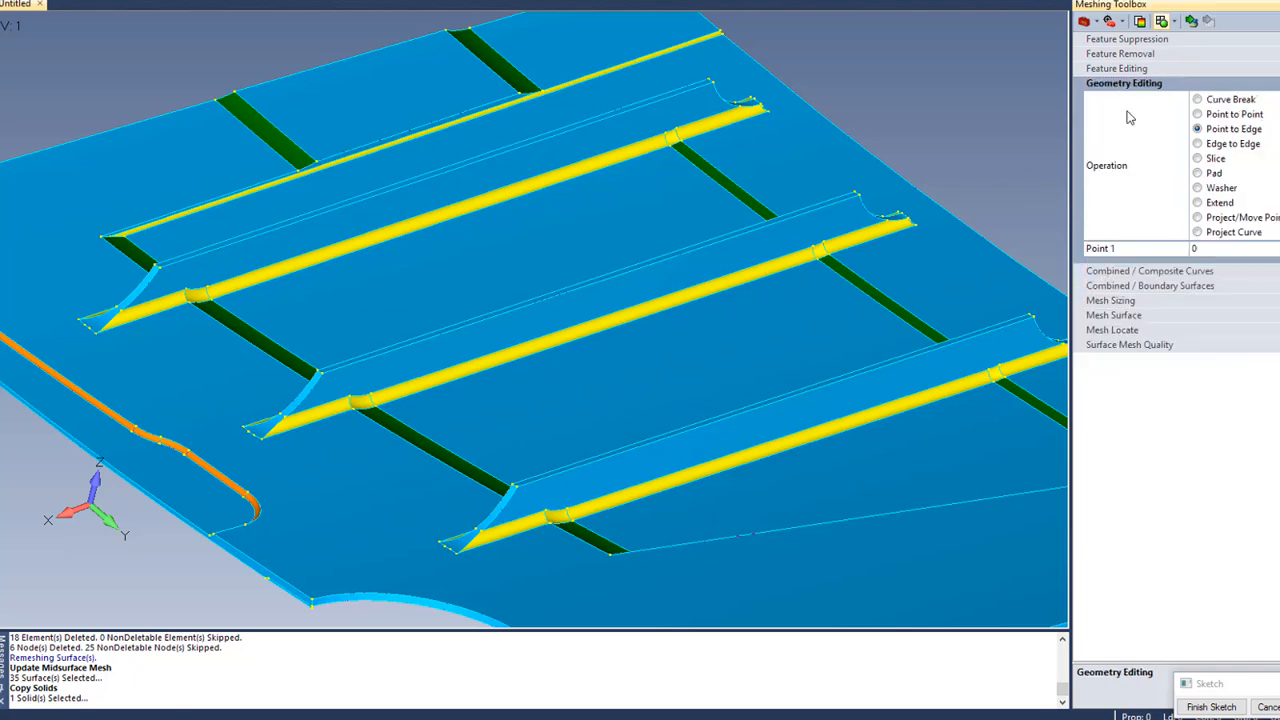
{"action": "left_click", "coordinate": [1229, 99]}
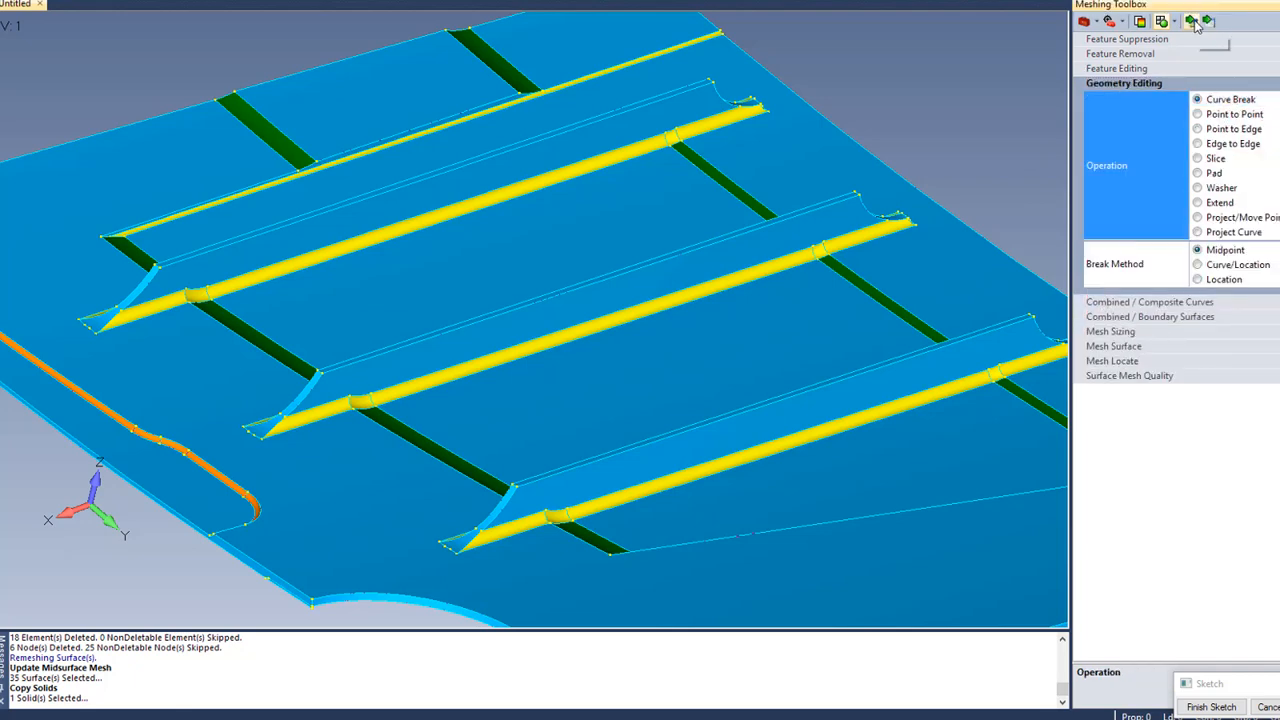
{"action": "left_click", "coordinate": [572, 281]}
Break the middle stiffener's near top edge and its base fillet edge by Curve/Location, snapping each location to the adjacent break point.
{"action": "scroll", "coordinate": [589, 358], "scroll_direction": "up", "scroll_amount": 4}
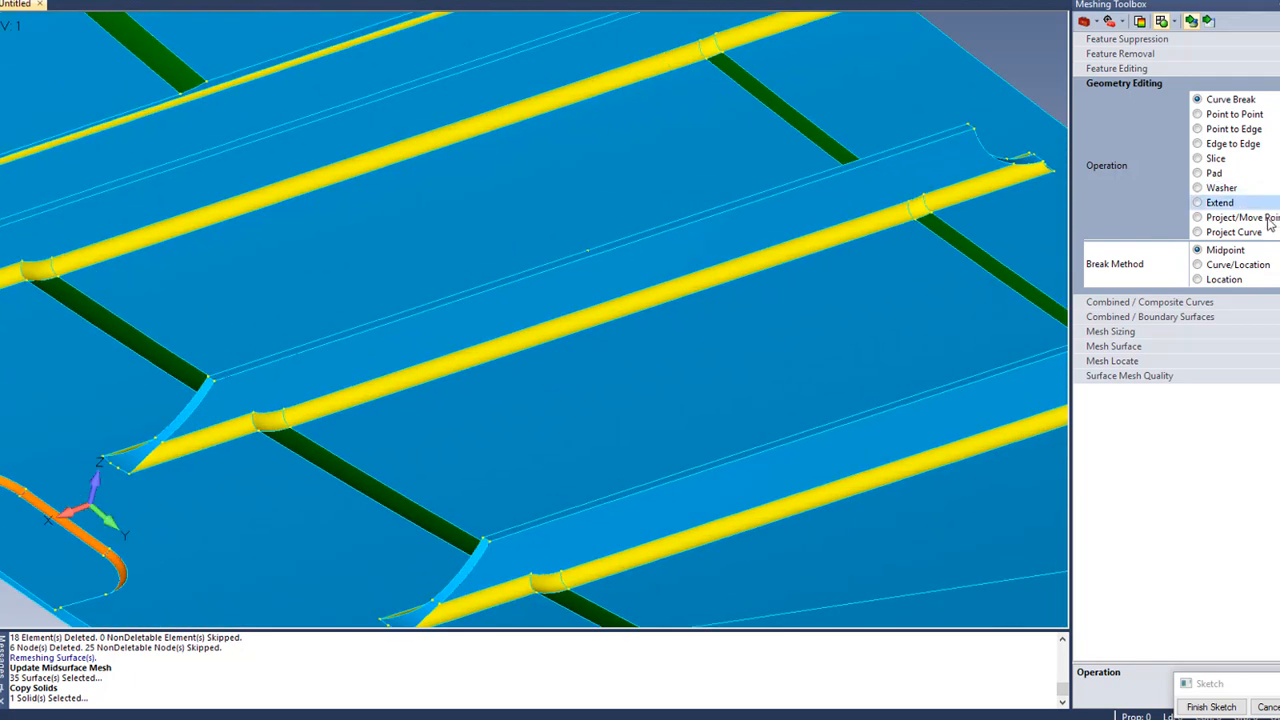
{"action": "left_click", "coordinate": [1205, 264]}
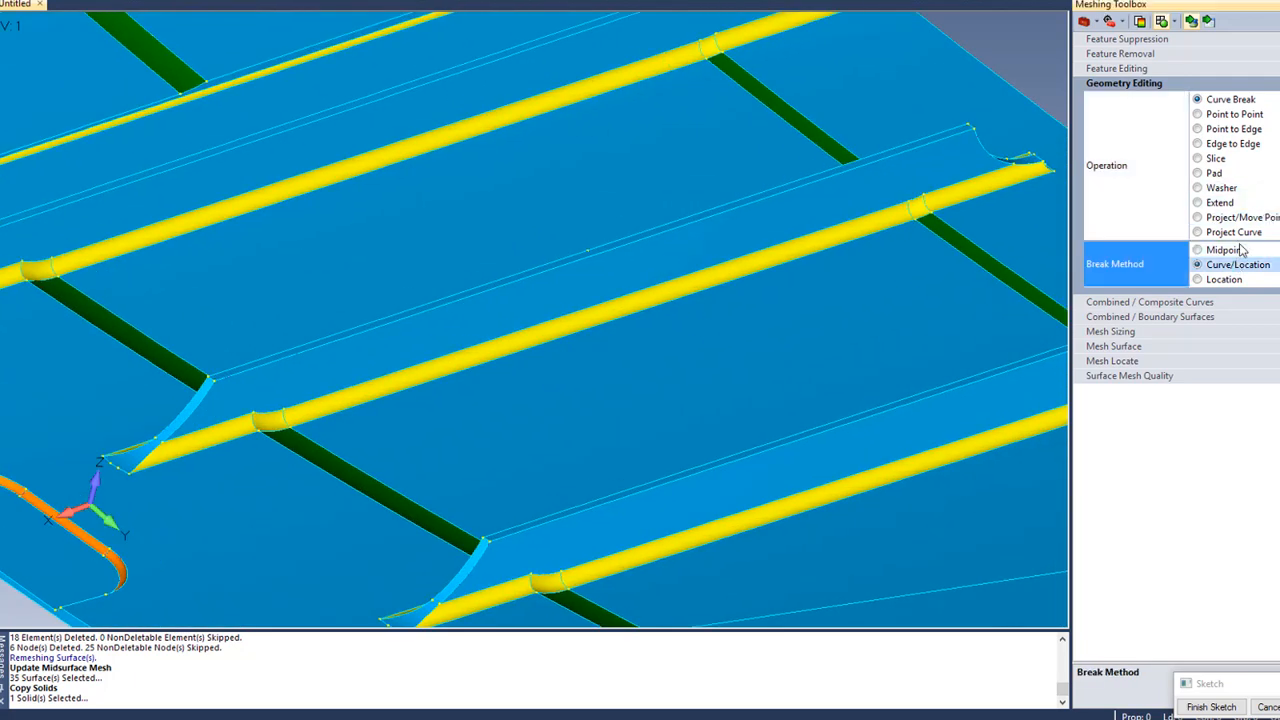
{"action": "left_click", "coordinate": [666, 249]}
{"action": "right_click", "coordinate": [588, 195]}
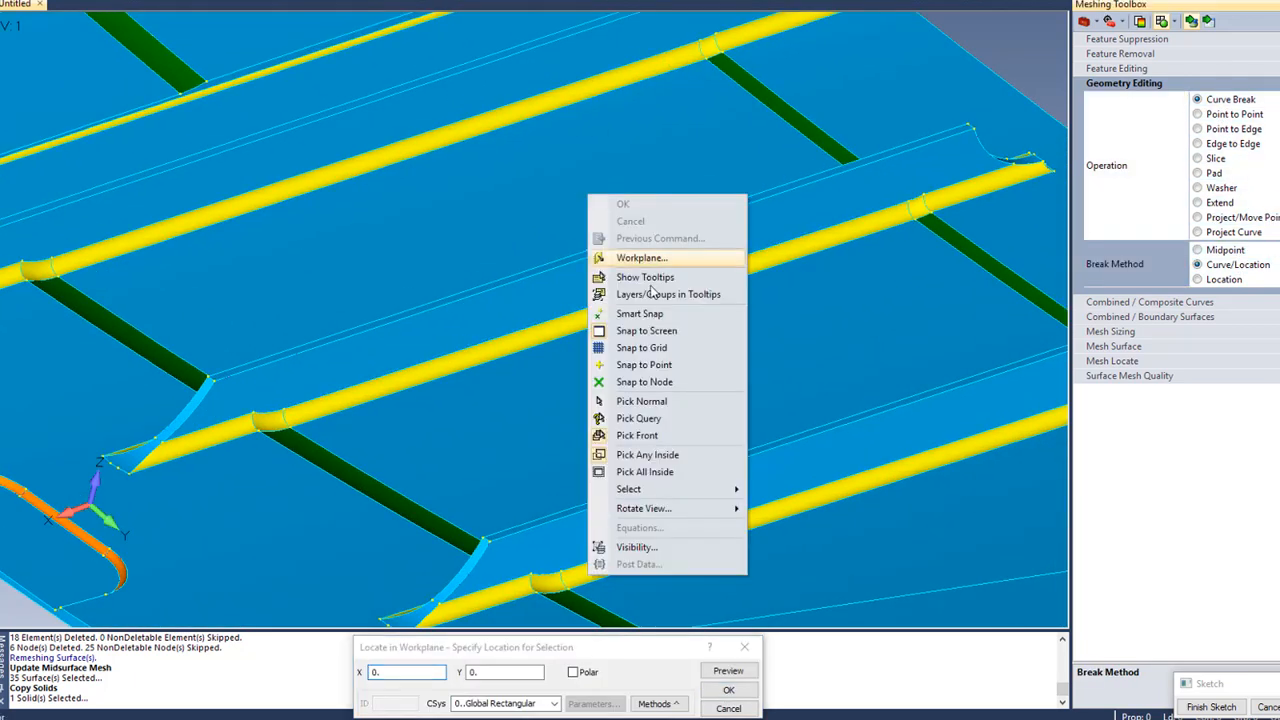
{"action": "left_click", "coordinate": [663, 365]}
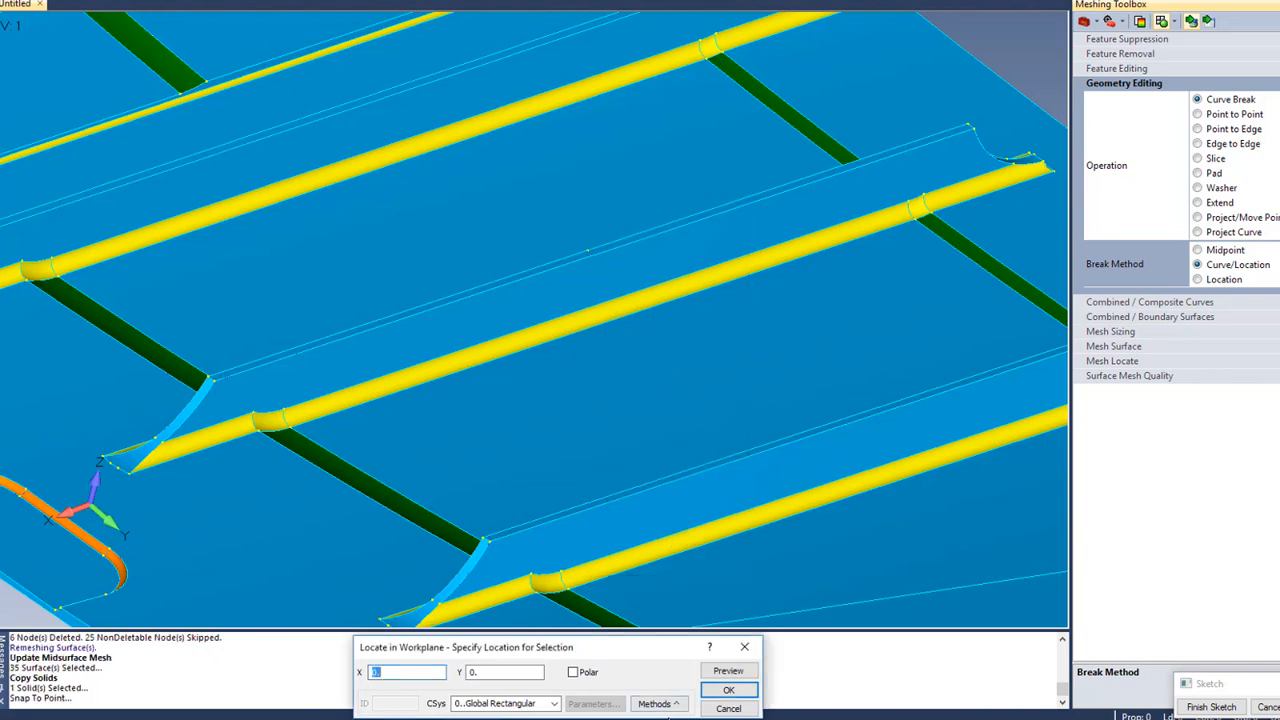
{"action": "left_click", "coordinate": [655, 703]}
{"action": "left_click", "coordinate": [680, 382]}
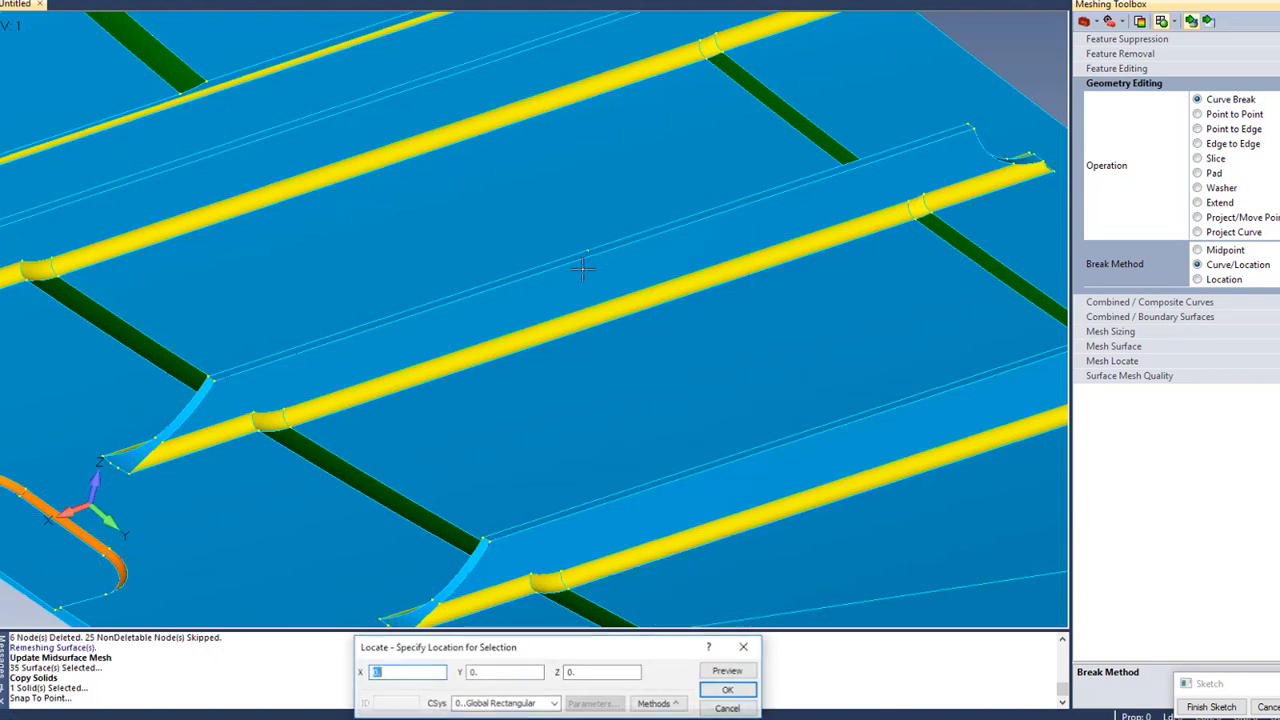
{"action": "left_click", "coordinate": [586, 251]}
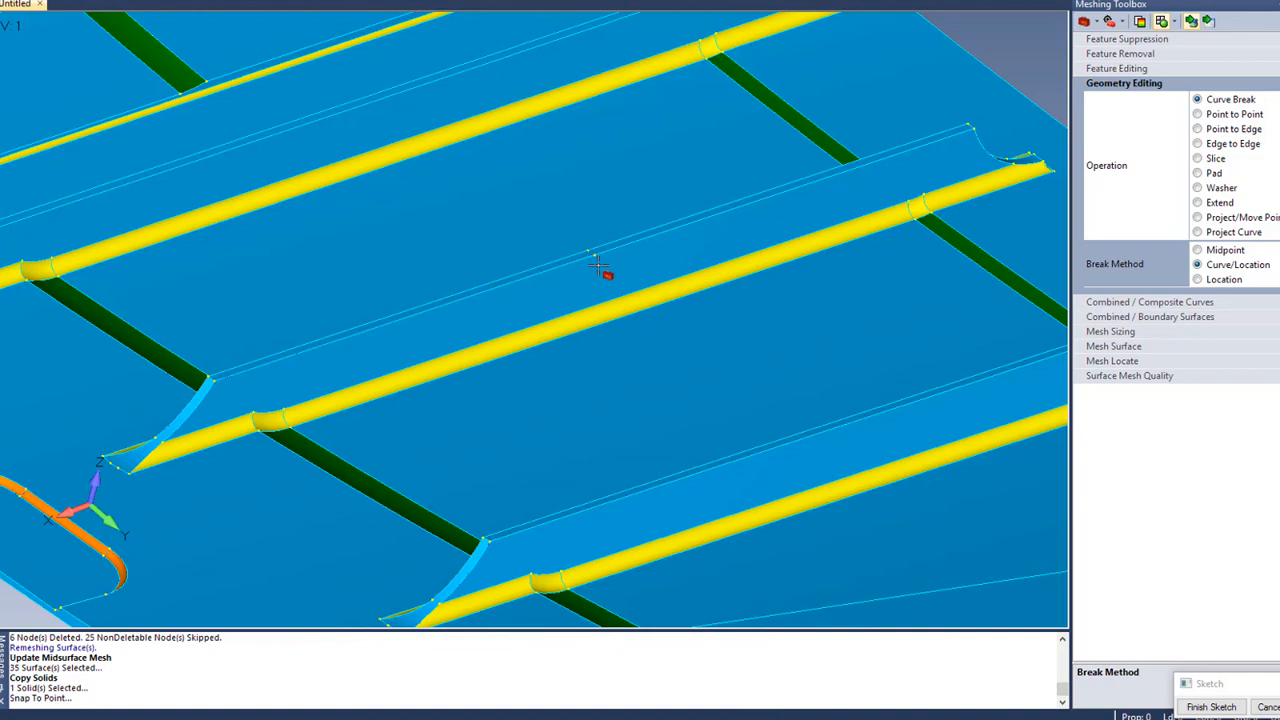
{"action": "left_click", "coordinate": [605, 295]}
{"action": "left_click", "coordinate": [593, 255]}
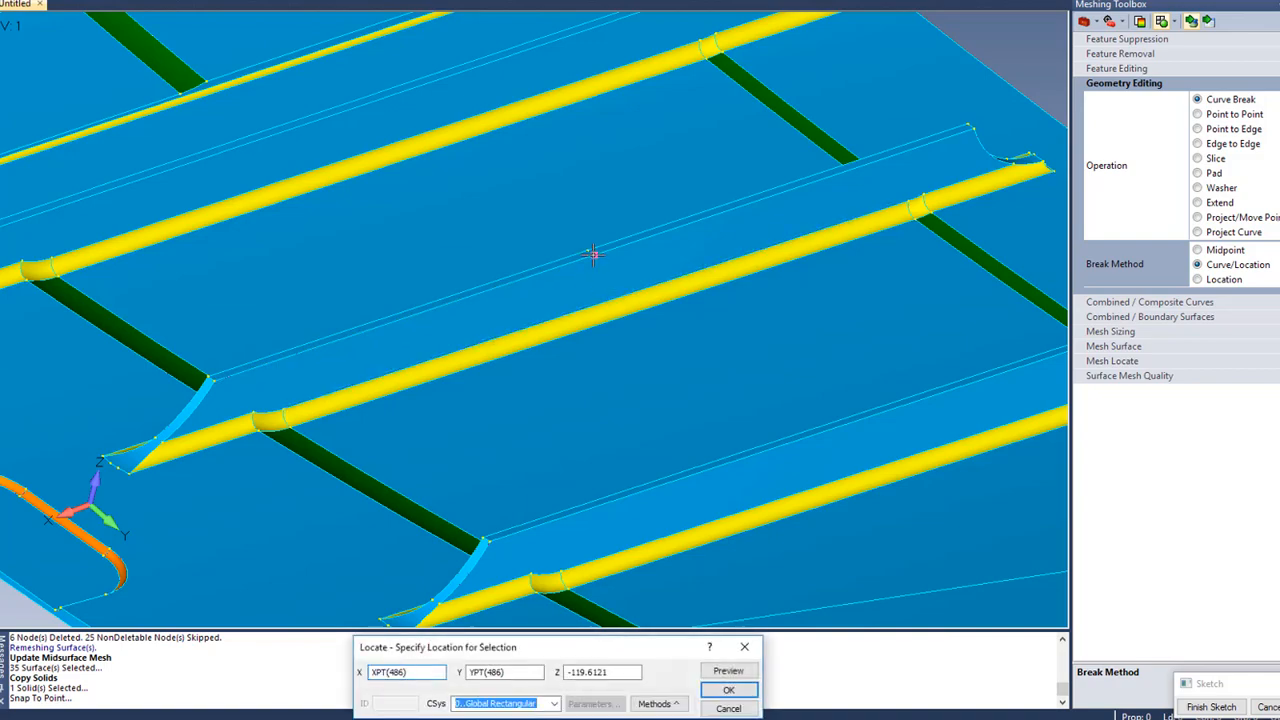
Slice the copied solid with a plane through the three break points on the middle stiffener.
{"action": "middle_click_drag", "start_coordinate": [662, 330], "coordinate": [585, 343]}
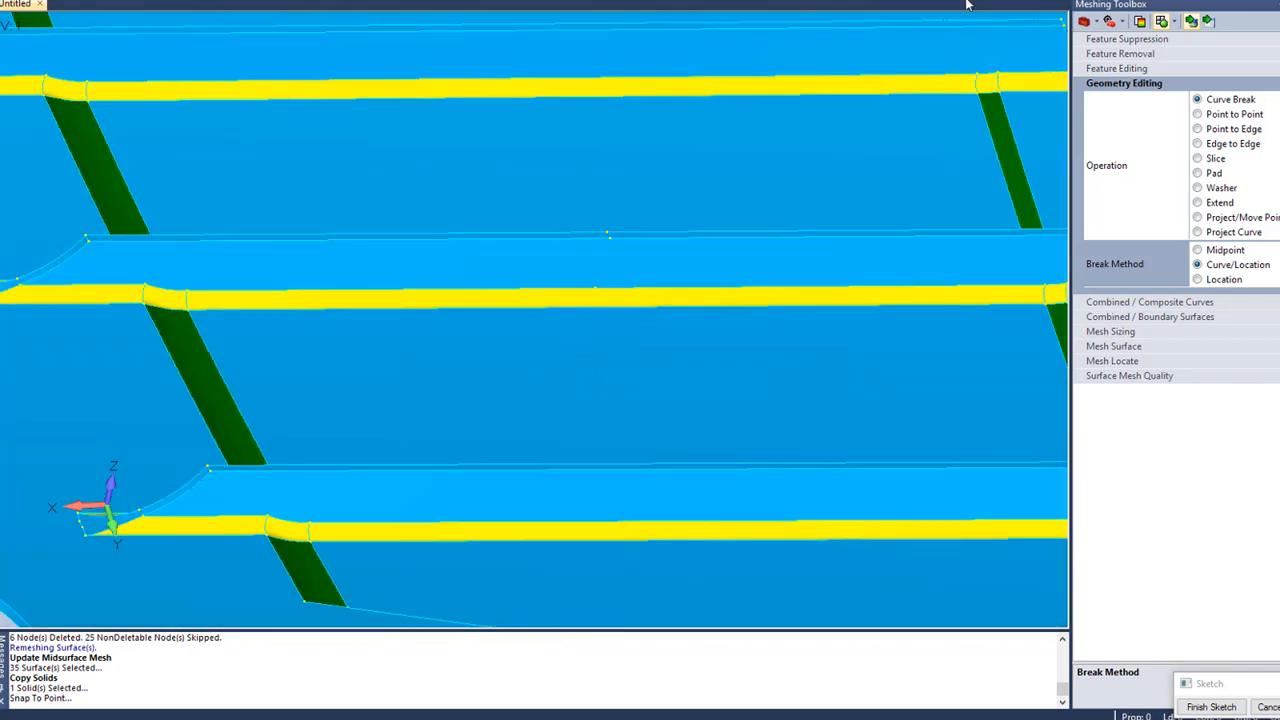
{"action": "left_click", "coordinate": [786, 111]}
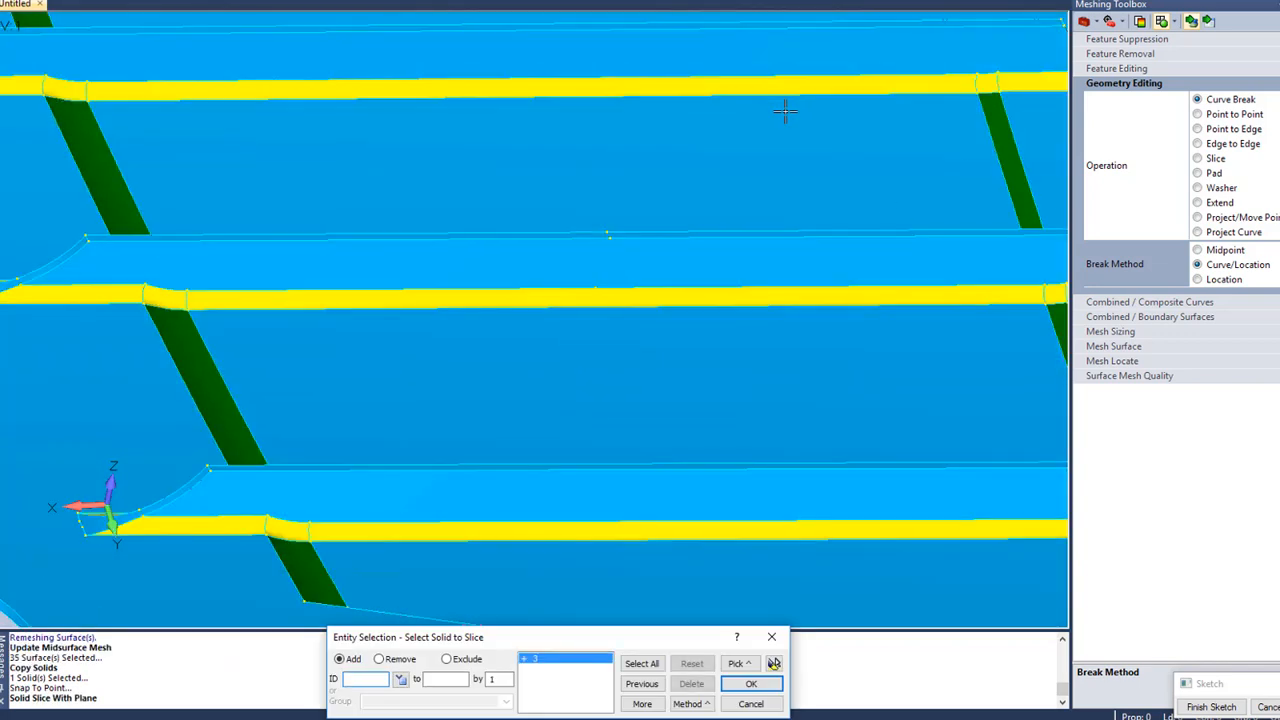
{"action": "key", "text": "Return"}
{"action": "left_click", "coordinate": [608, 240]}
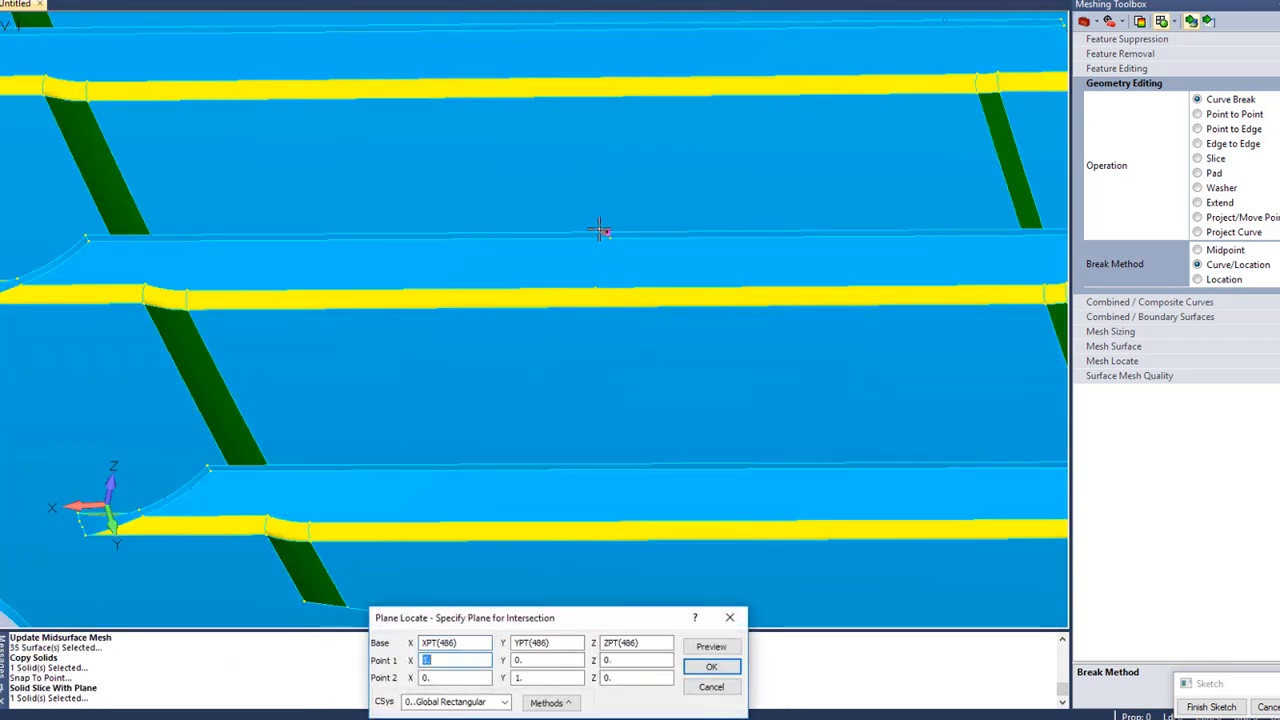
{"action": "left_click", "coordinate": [596, 290]}
{"action": "key", "text": "Return"}
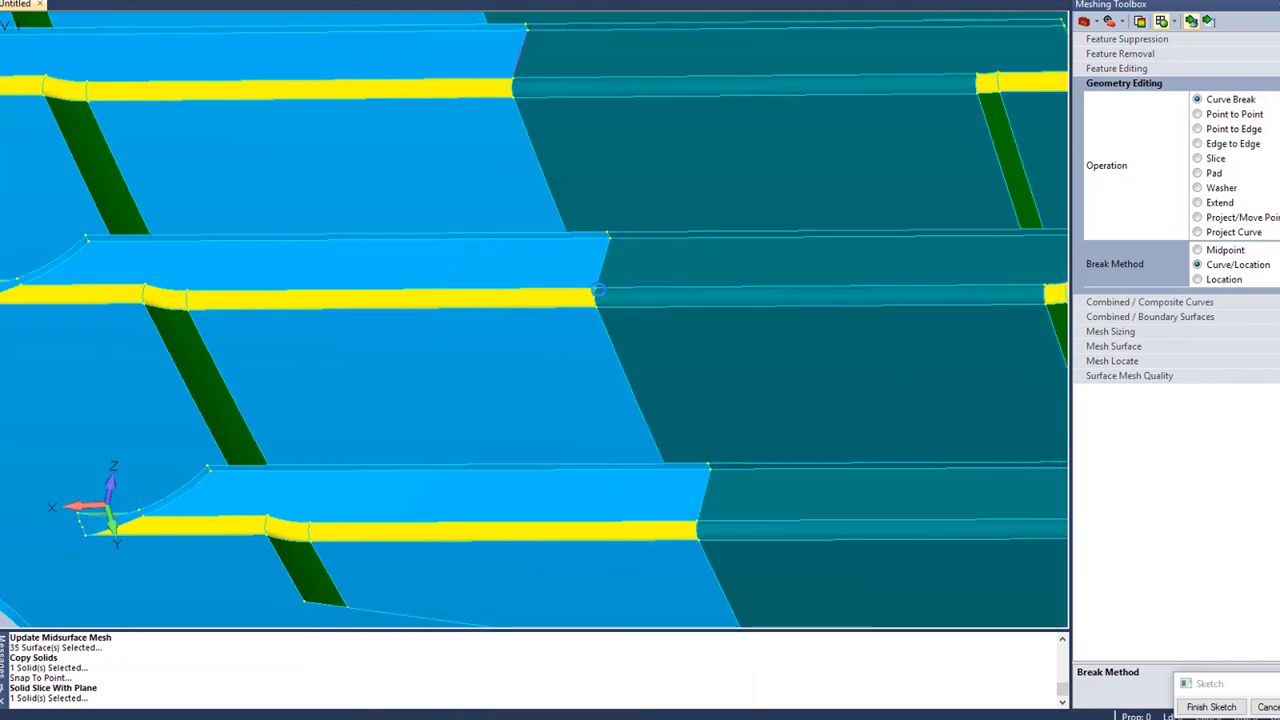
Delete the teal half of the sliced panel, keeping the blue half.
{"action": "scroll", "coordinate": [558, 322], "scroll_direction": "down", "scroll_amount": 7}
{"action": "middle_click_drag", "start_coordinate": [620, 360], "coordinate": [398, 261]}
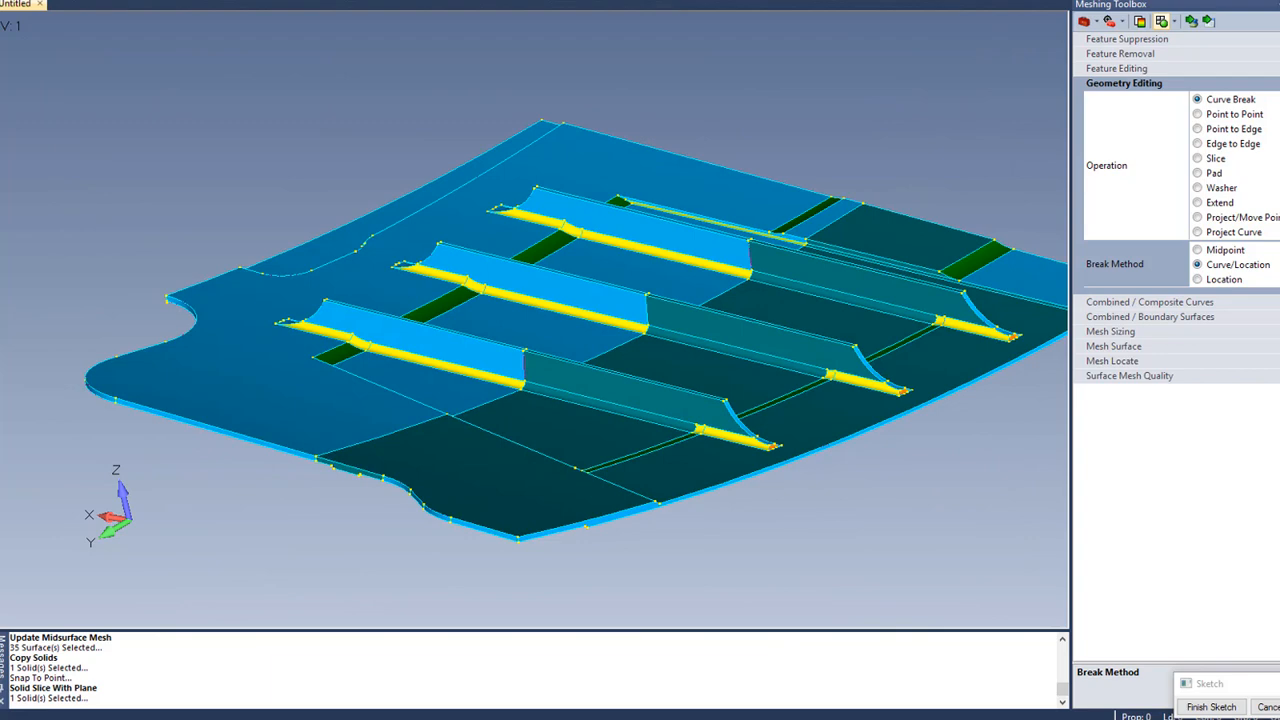
{"action": "right_click", "coordinate": [0, 104]}
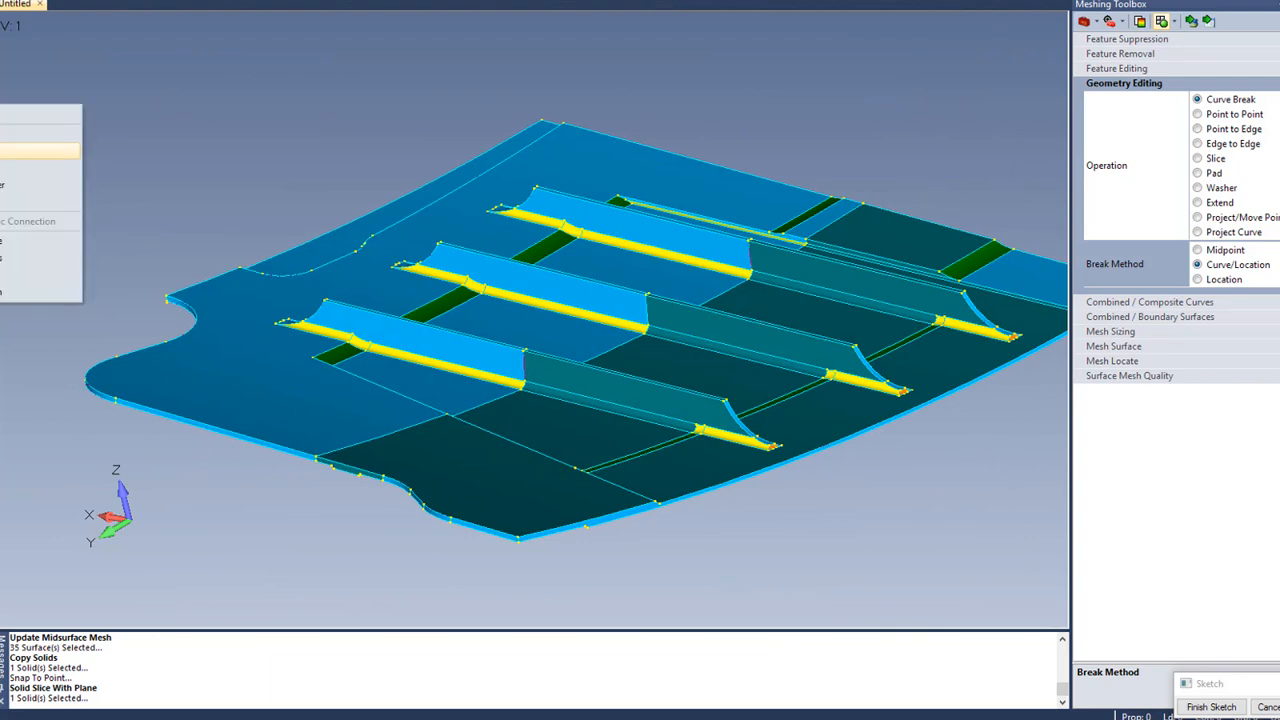
{"action": "left_click", "coordinate": [2, 166]}
Examine the middle stiffener's cut cross-section and base fillets up close.
{"action": "middle_click_drag", "start_coordinate": [612, 343], "coordinate": [423, 337]}
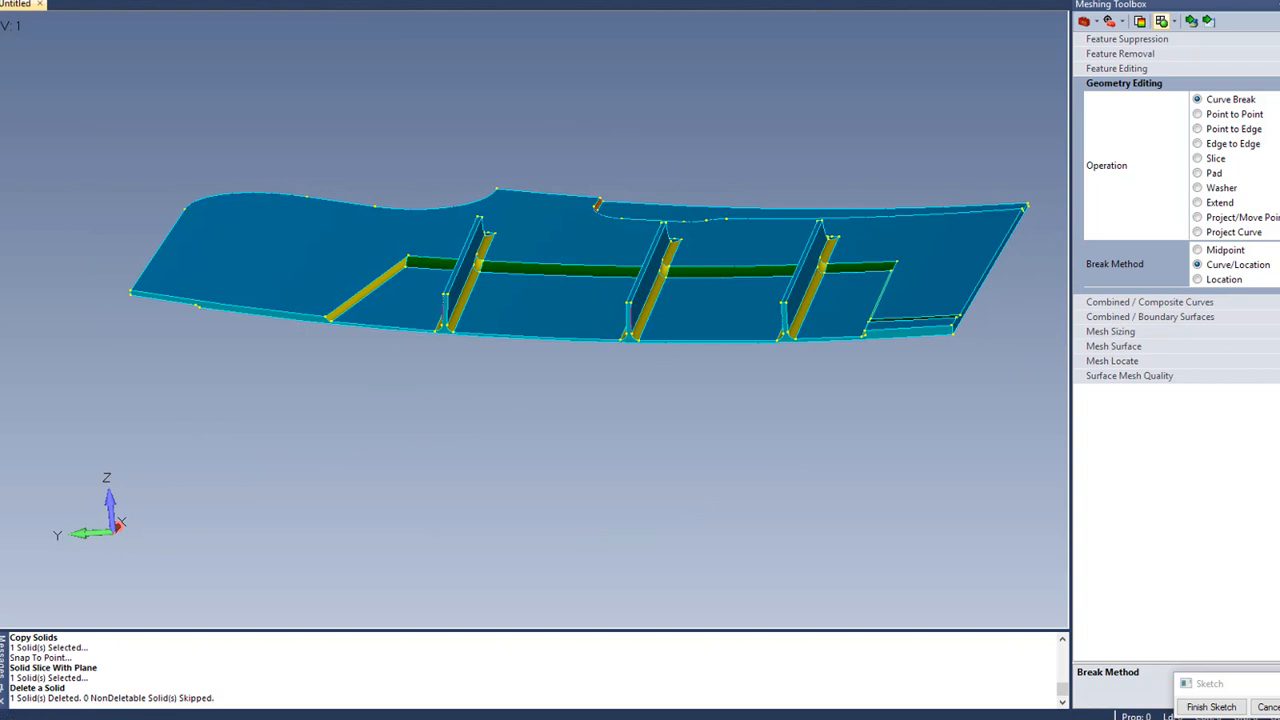
{"action": "left_click", "coordinate": [590, 278]}
{"action": "left_click", "coordinate": [662, 351]}
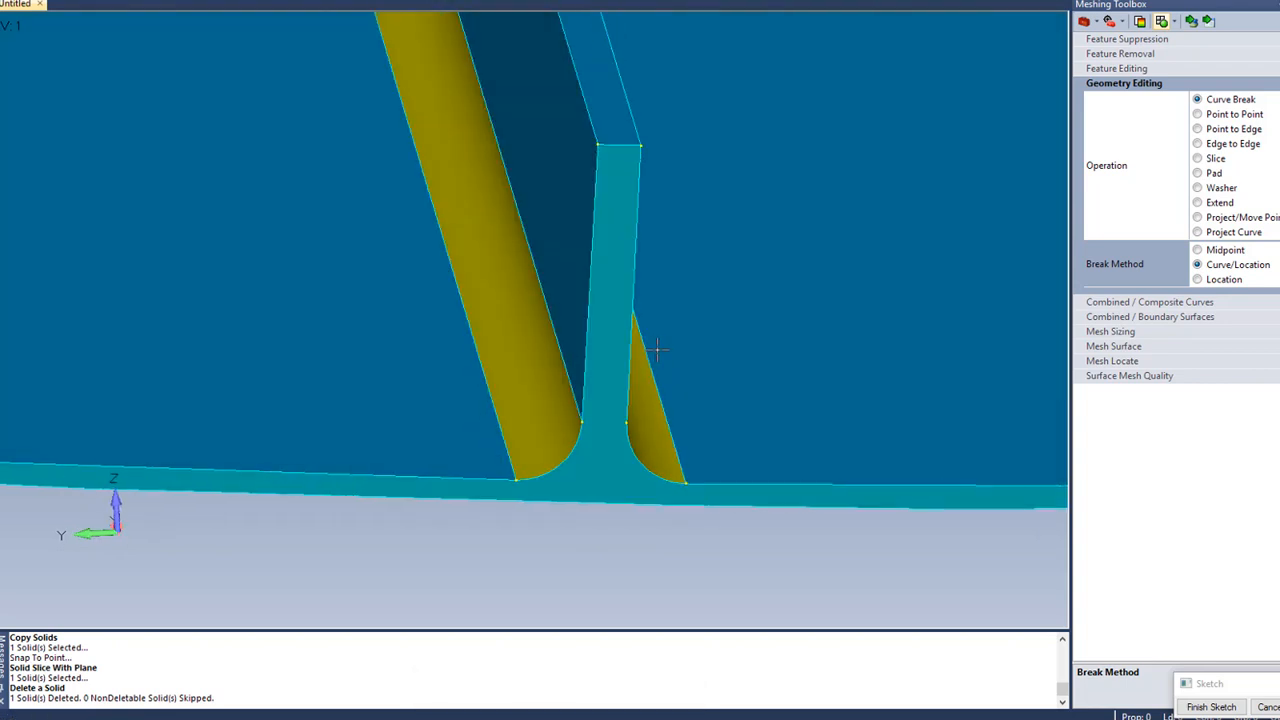
Split the cut face from both fillet ends to the base edge with Point to Edge, and copy the stiffener section surface in the same location.
{"action": "left_click", "coordinate": [1215, 129]}
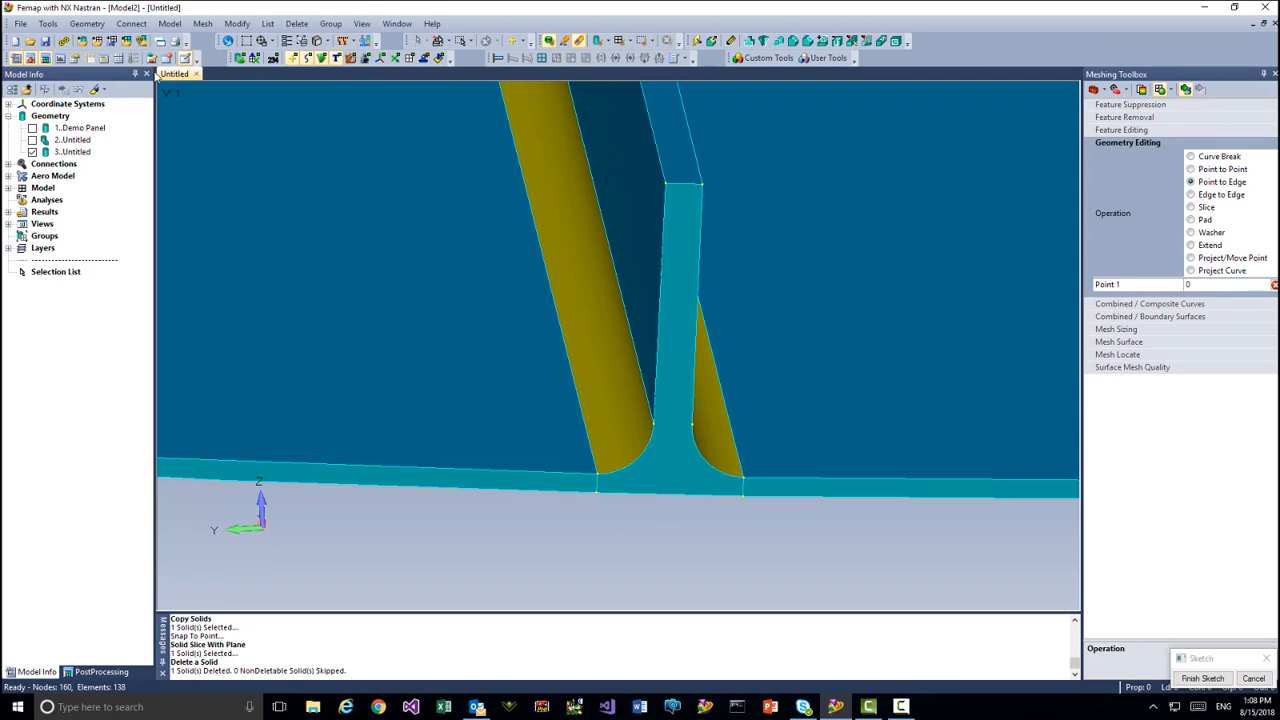
{"action": "left_click", "coordinate": [87, 23]}
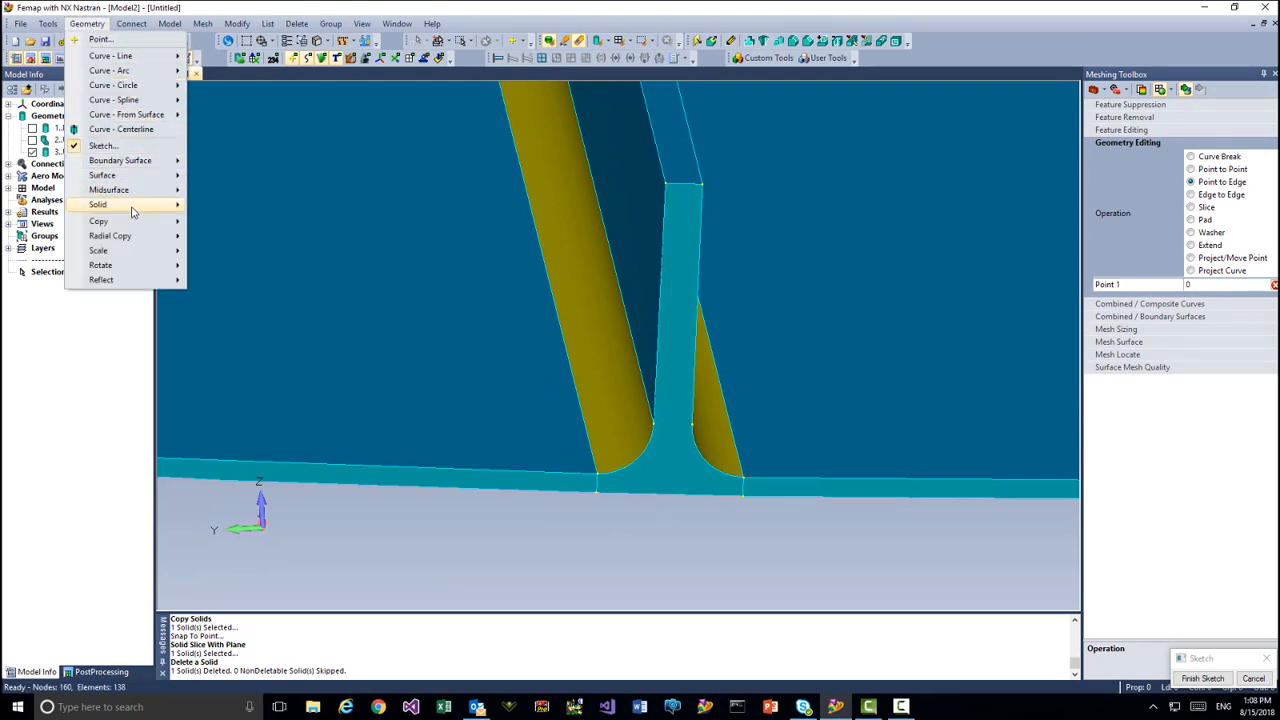
{"action": "mouse_move", "coordinate": [136, 221]}
{"action": "left_click", "coordinate": [240, 251]}
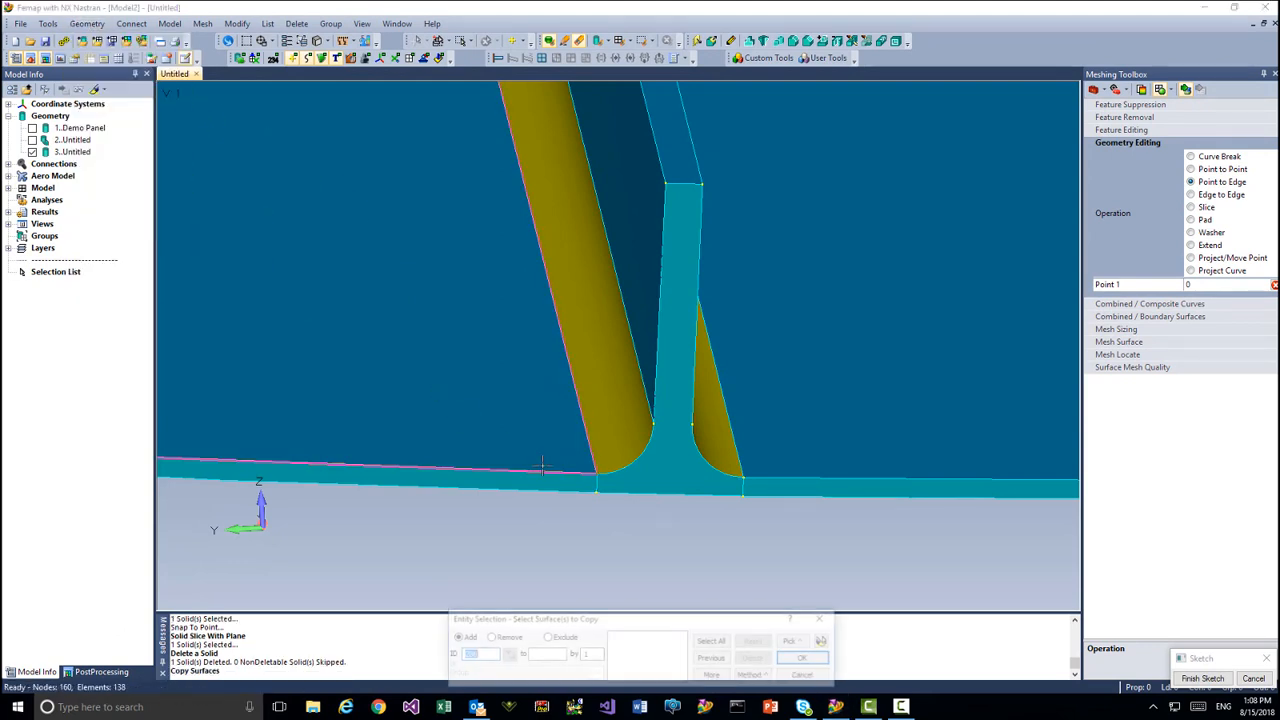
{"action": "double_click", "coordinate": [654, 456]}
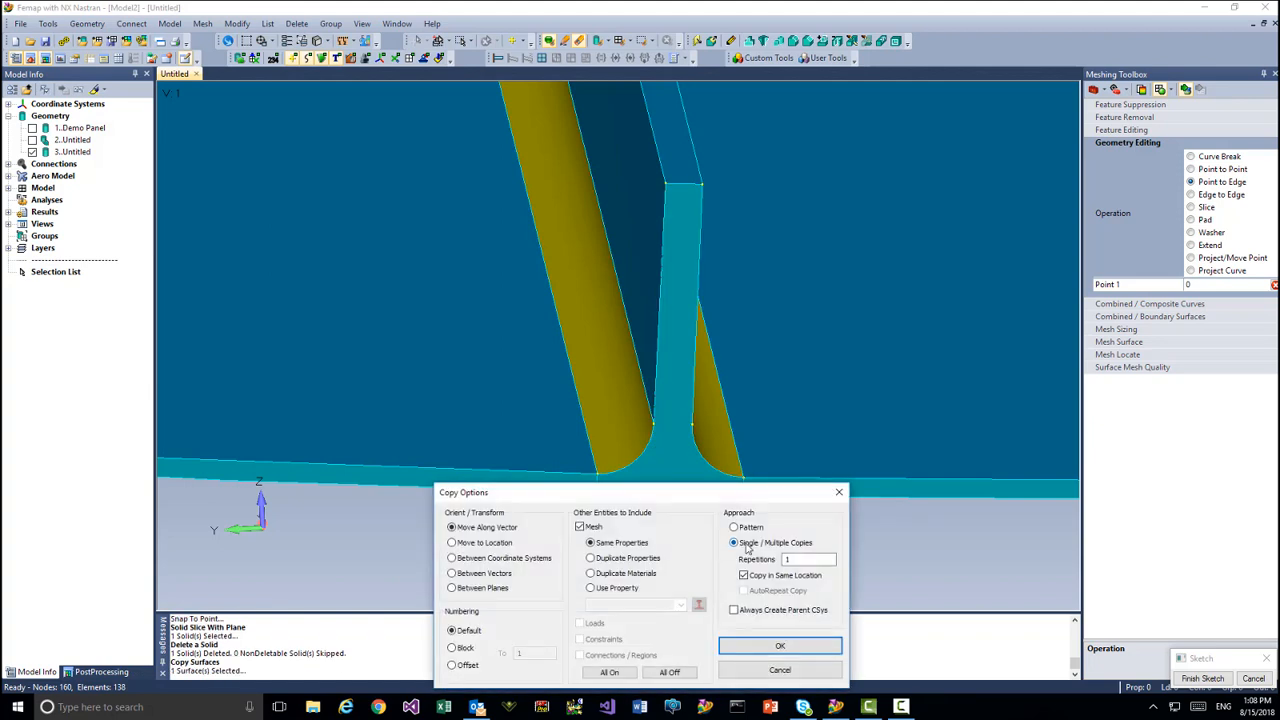
{"action": "left_click", "coordinate": [753, 650]}
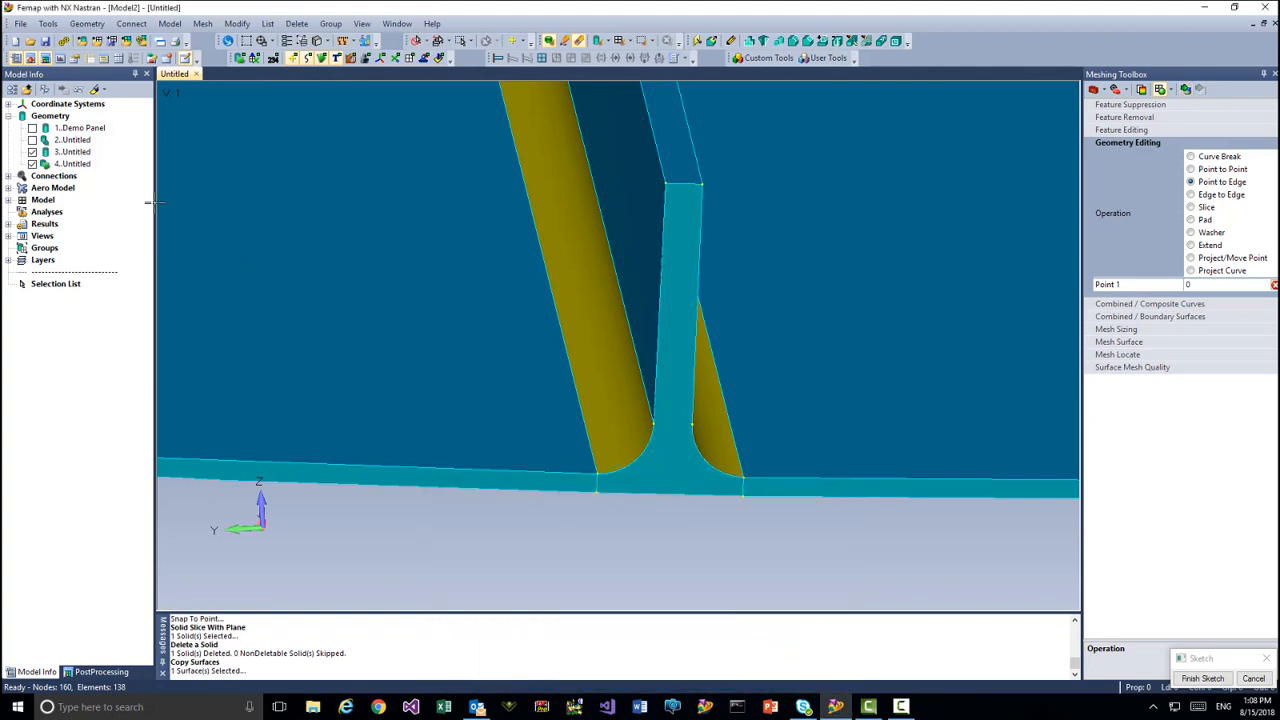
Delete the sliced solid 3..Untitled, keeping only the copied stiffener section surface.
{"action": "right_click", "coordinate": [64, 152]}
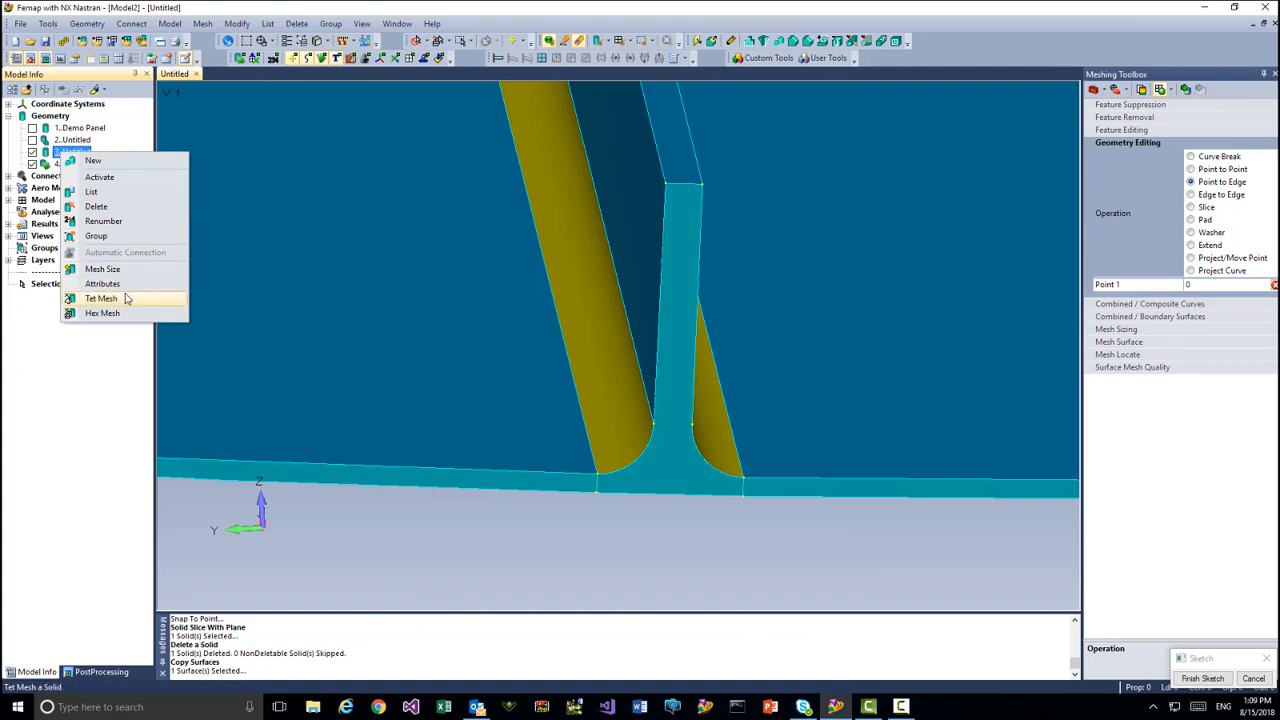
{"action": "left_click", "coordinate": [108, 207]}
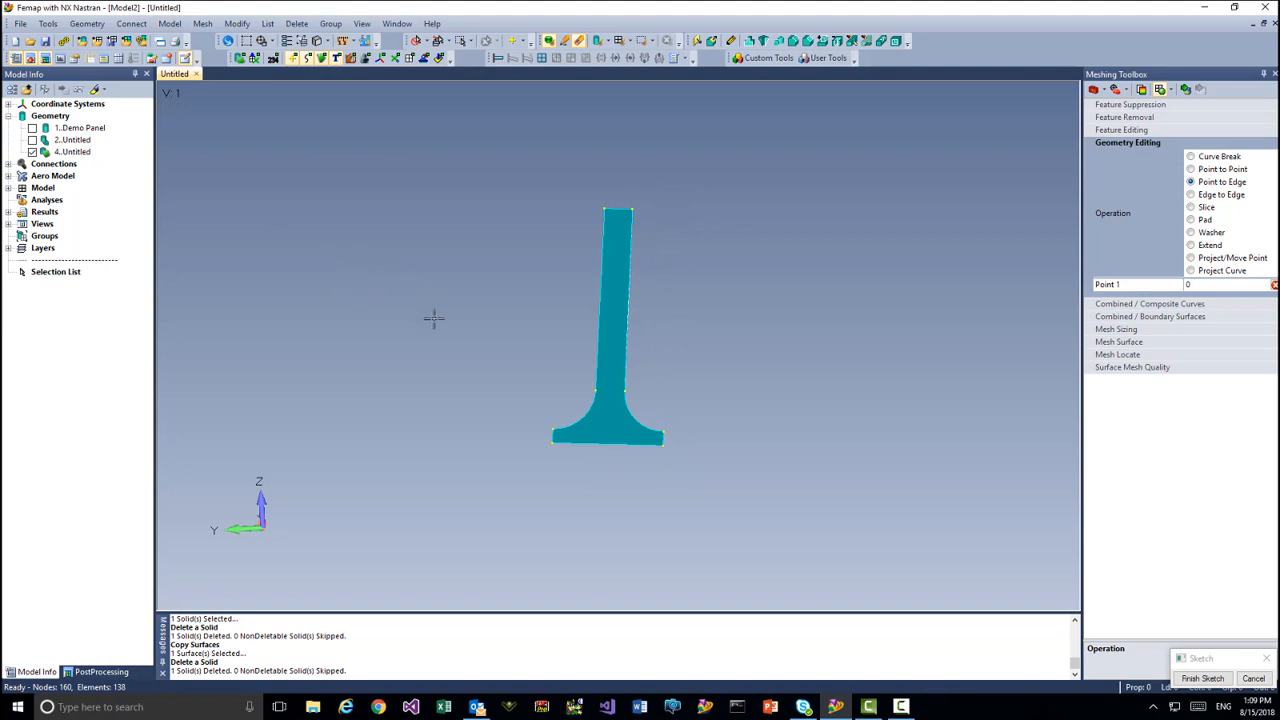
{"action": "middle_click_drag", "start_coordinate": [433, 318], "coordinate": [467, 311]}
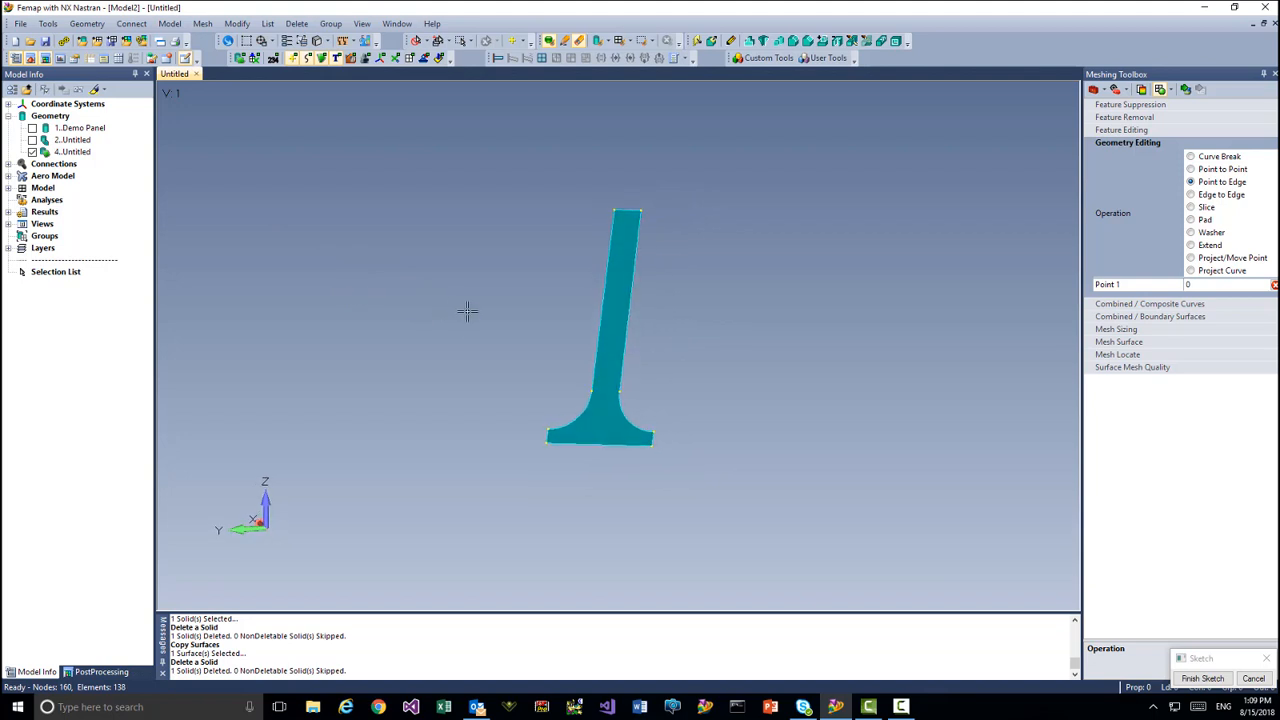
Show the midsurface geometry 2..Untitled together with the stiffener section surface, keeping the Demo Panel solid hidden.
{"action": "left_click", "coordinate": [33, 129]}
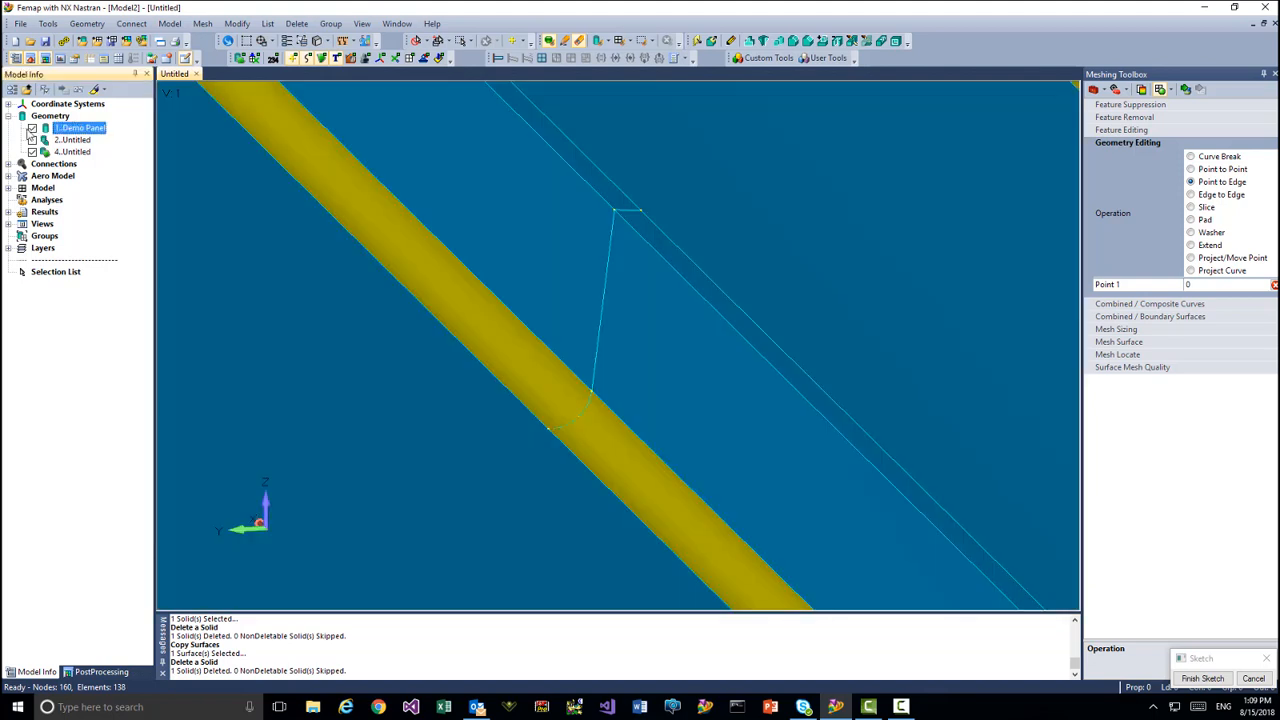
{"action": "left_click", "coordinate": [33, 129]}
{"action": "left_click", "coordinate": [33, 141]}
{"action": "middle_click_drag", "start_coordinate": [340, 290], "coordinate": [474, 374]}
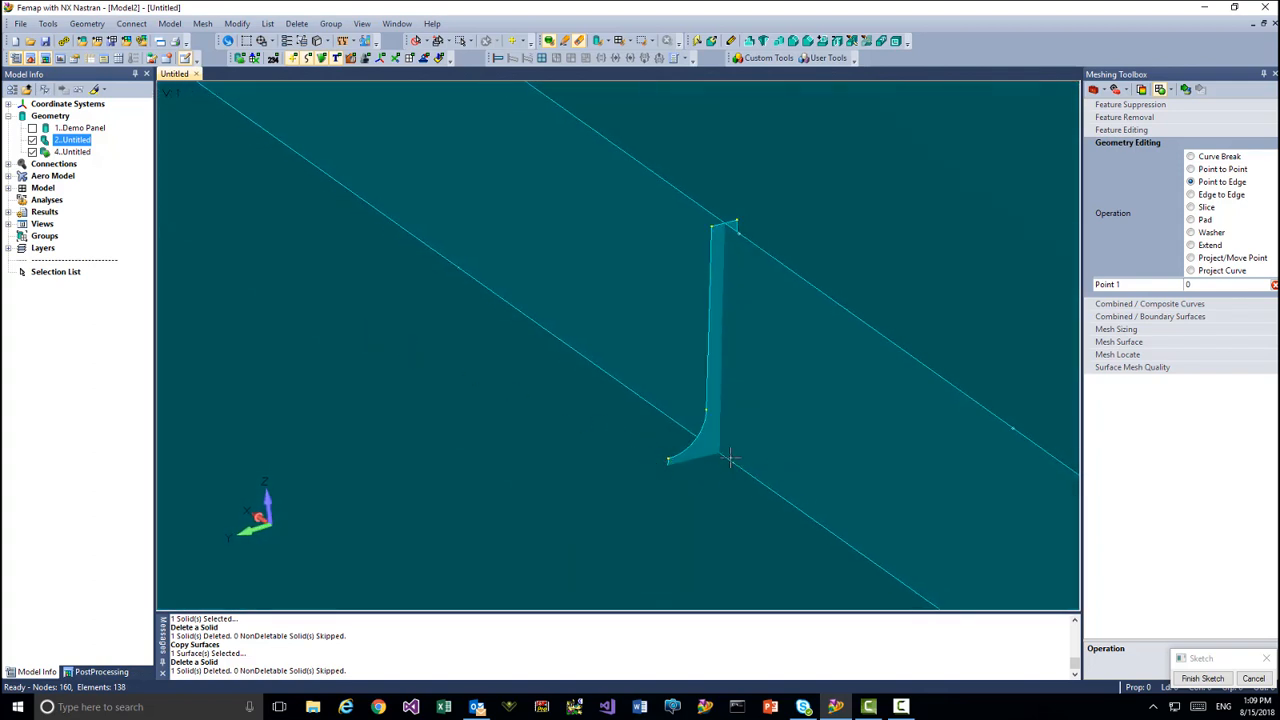
{"action": "middle_click_drag", "start_coordinate": [748, 477], "coordinate": [638, 430]}
Create a point where the midsurface stiffener's base curve intersects the section surface, and hide the midsurface geometry.
{"action": "left_click", "coordinate": [87, 23]}
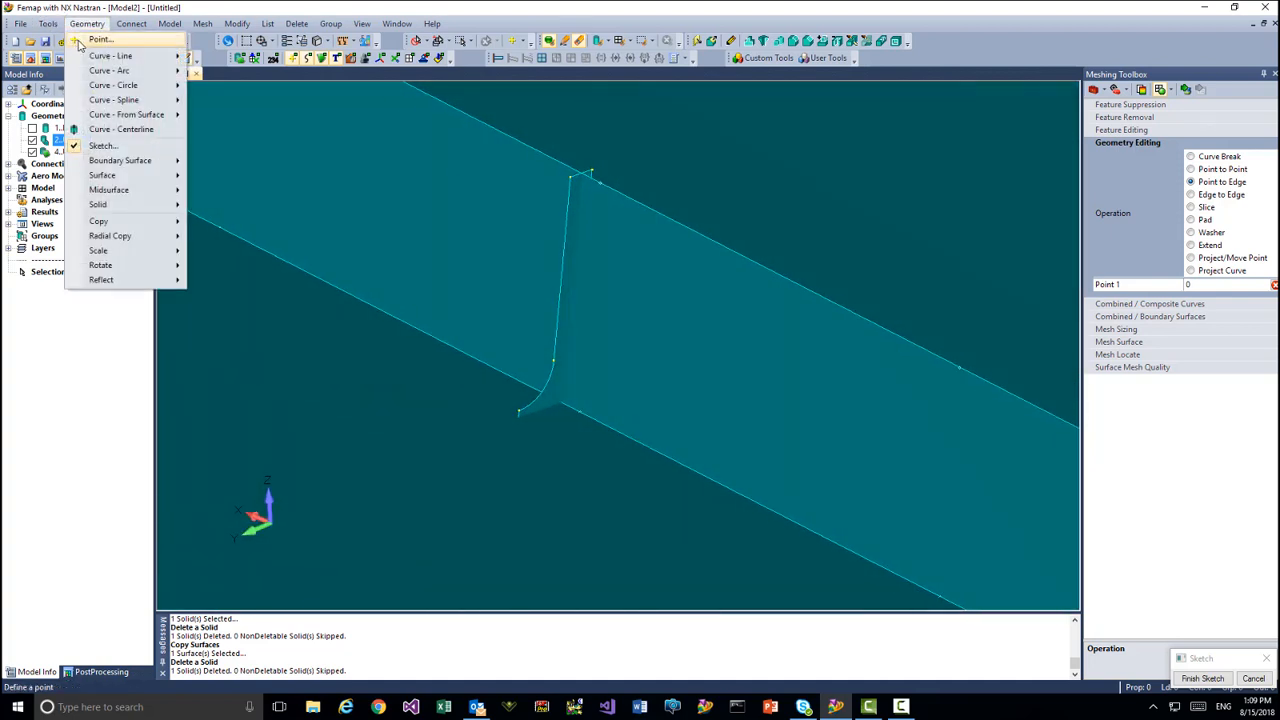
{"action": "left_click", "coordinate": [100, 40]}
{"action": "left_click", "coordinate": [733, 677]}
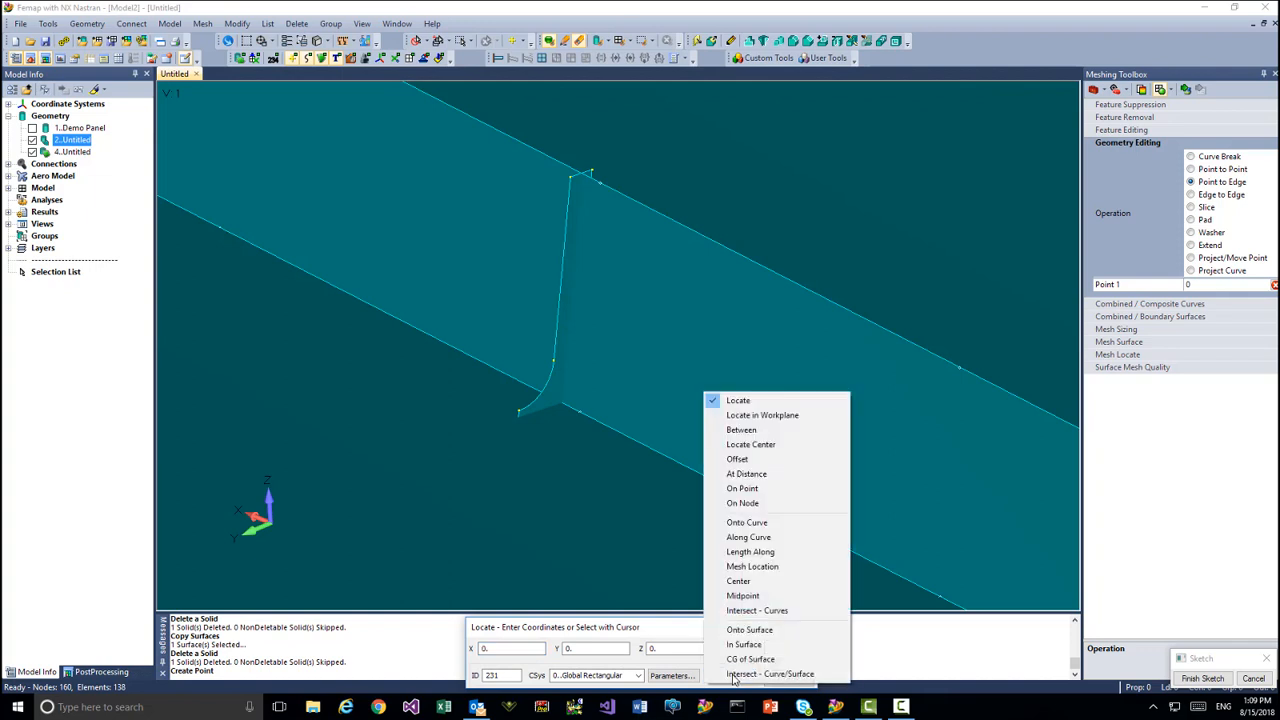
{"action": "left_click", "coordinate": [740, 674]}
{"action": "left_click", "coordinate": [630, 453]}
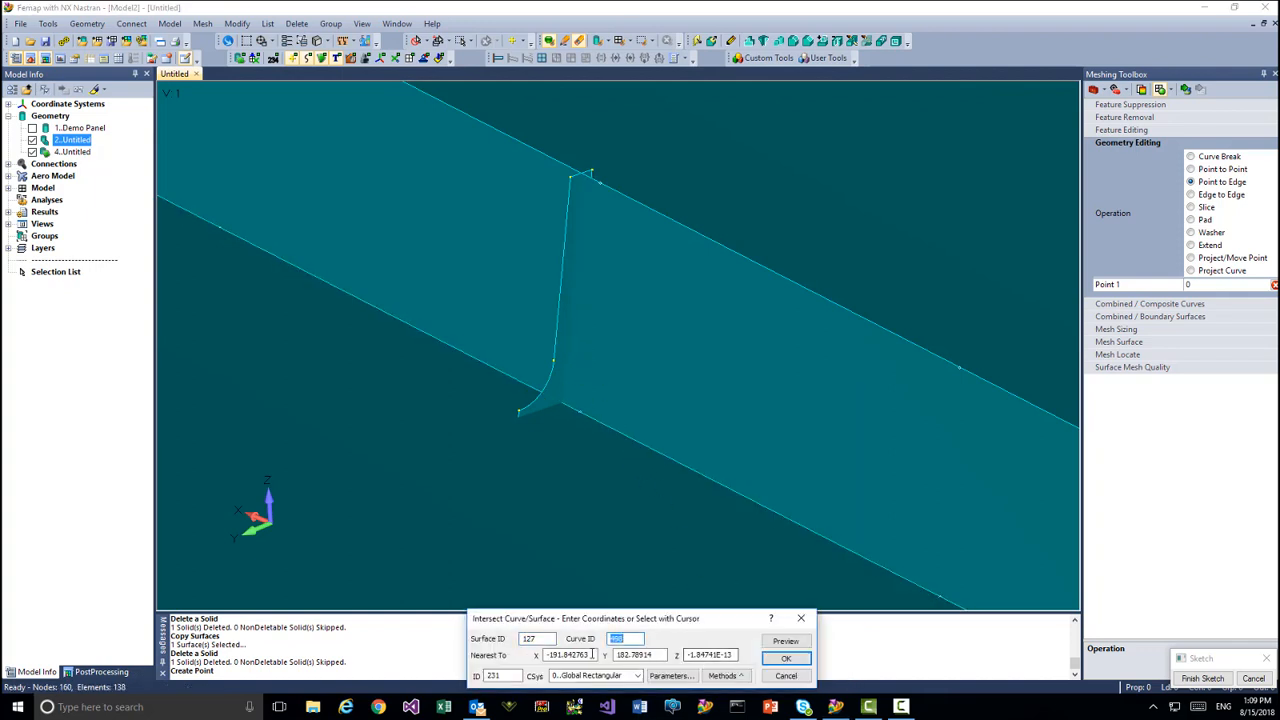
{"action": "left_click", "coordinate": [549, 393]}
{"action": "left_click", "coordinate": [786, 659]}
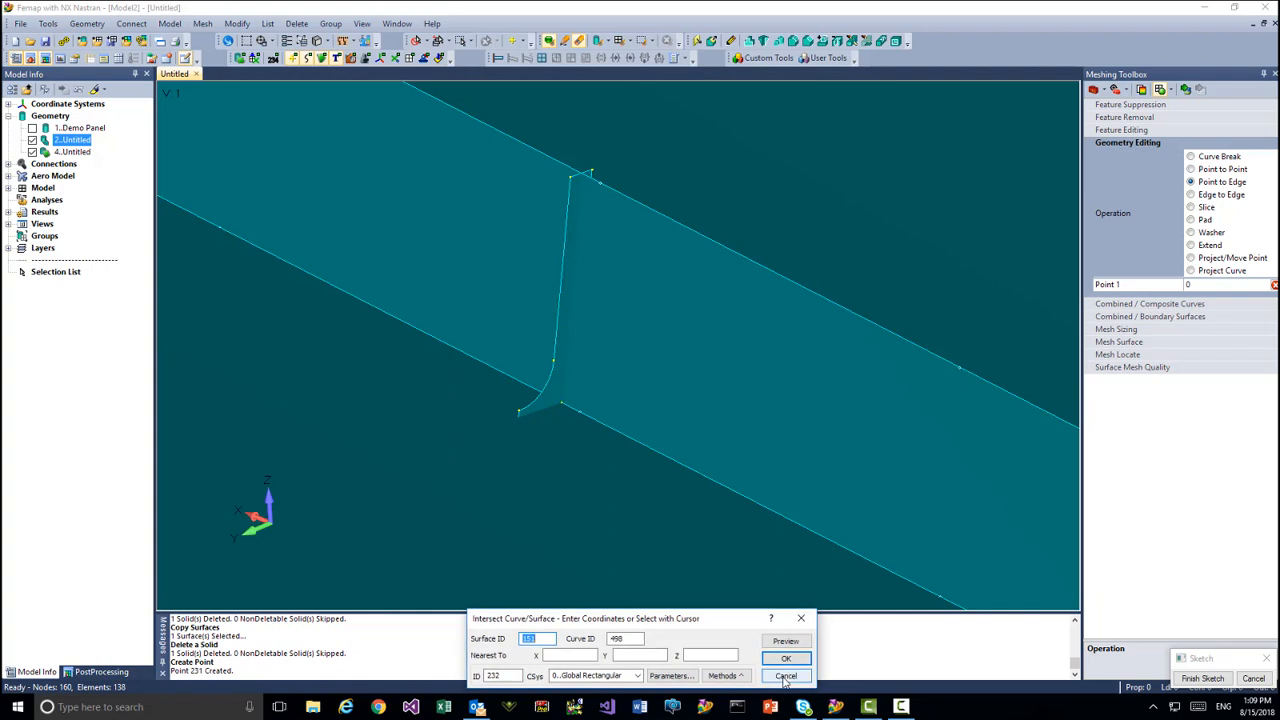
{"action": "left_click", "coordinate": [786, 677]}
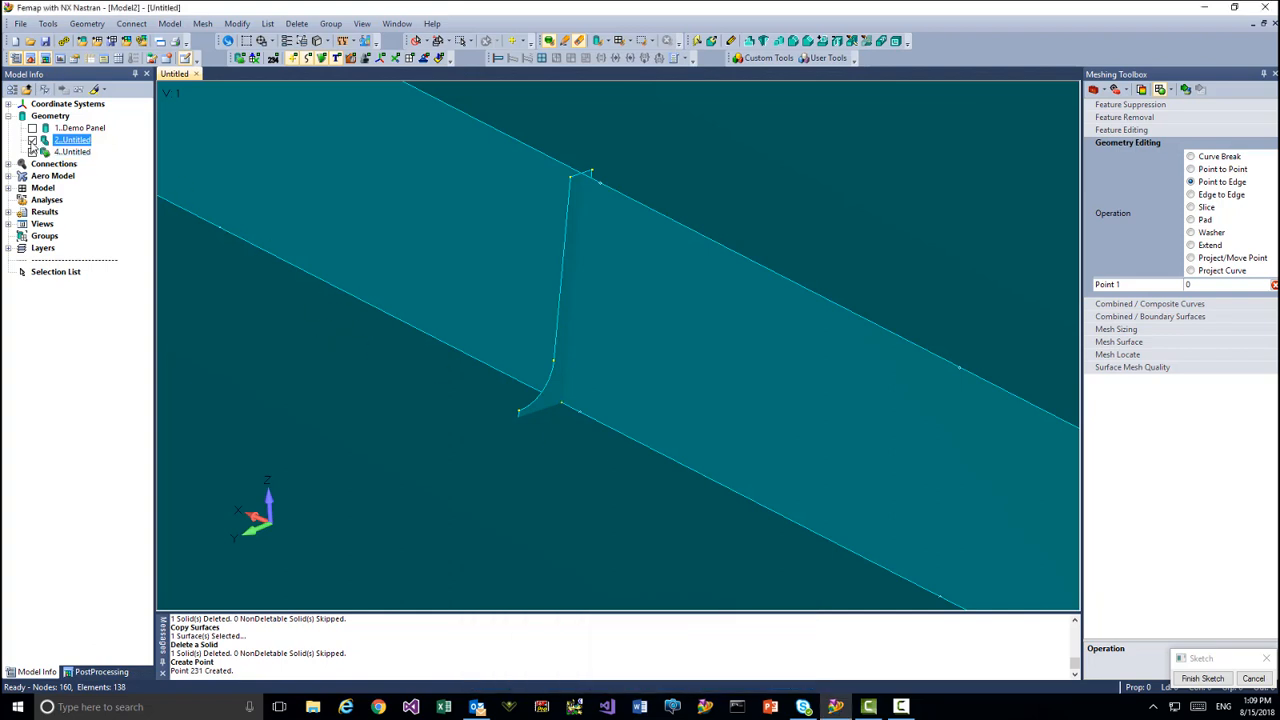
{"action": "left_click", "coordinate": [33, 151]}
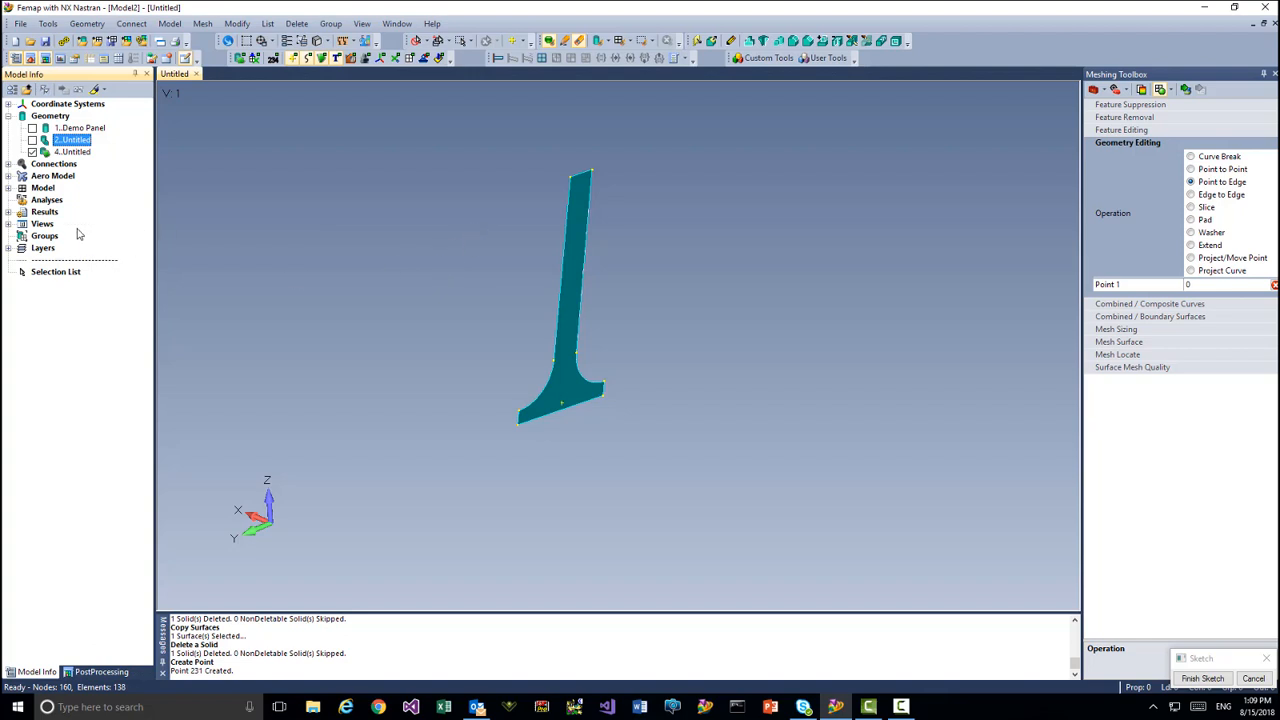
Start a new property in the model and set its element type to Beam.
{"action": "left_click", "coordinate": [8, 188]}
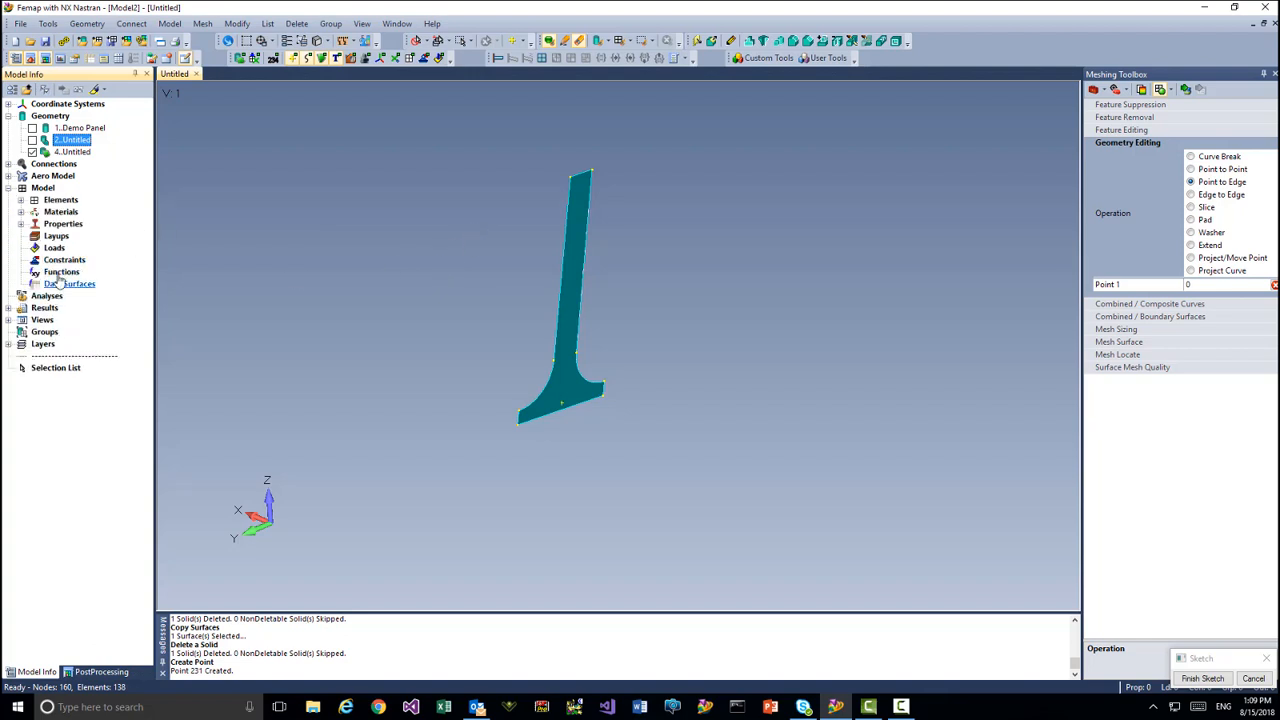
{"action": "left_click", "coordinate": [62, 224]}
{"action": "left_click", "coordinate": [22, 224]}
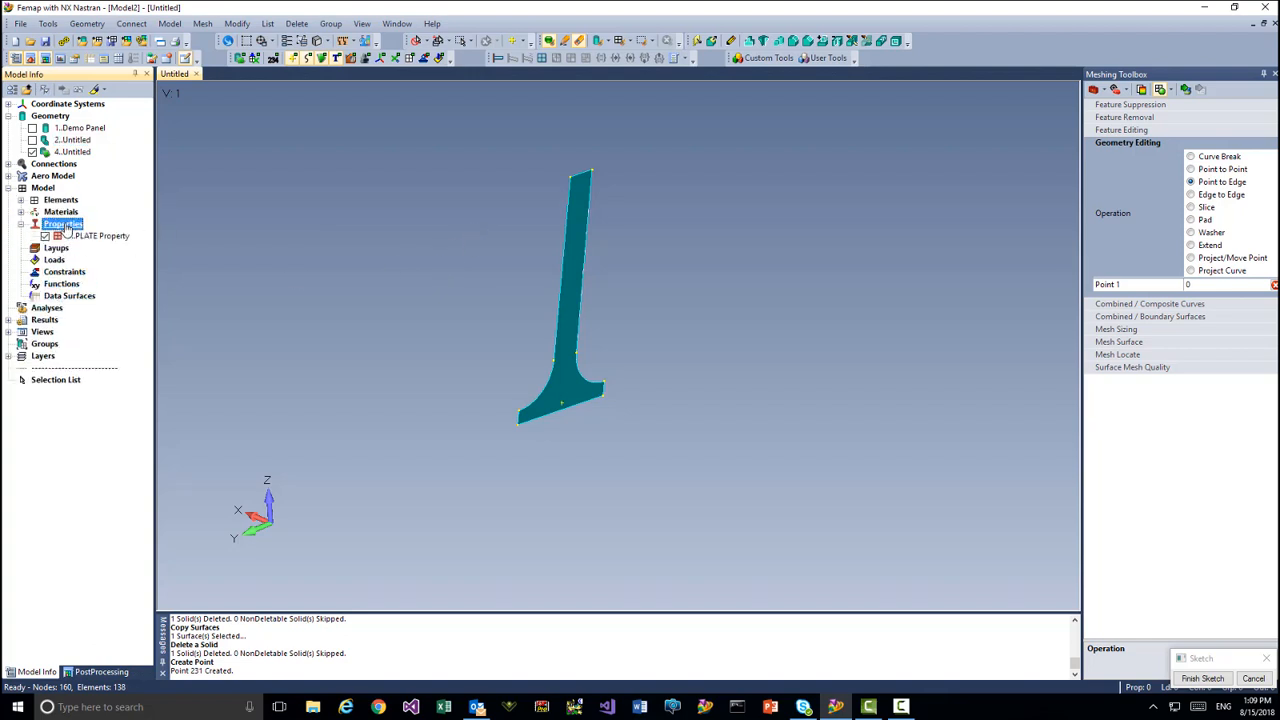
{"action": "right_click", "coordinate": [66, 224]}
{"action": "left_click", "coordinate": [88, 230]}
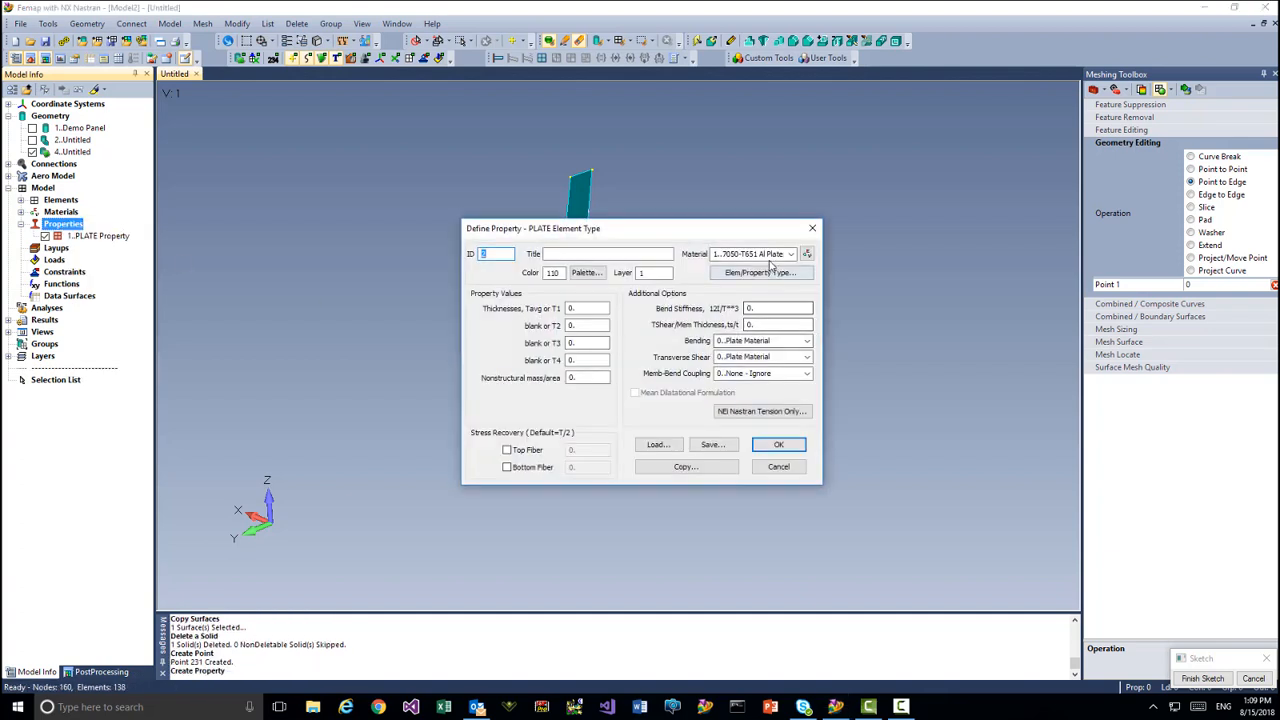
{"action": "left_click", "coordinate": [760, 273]}
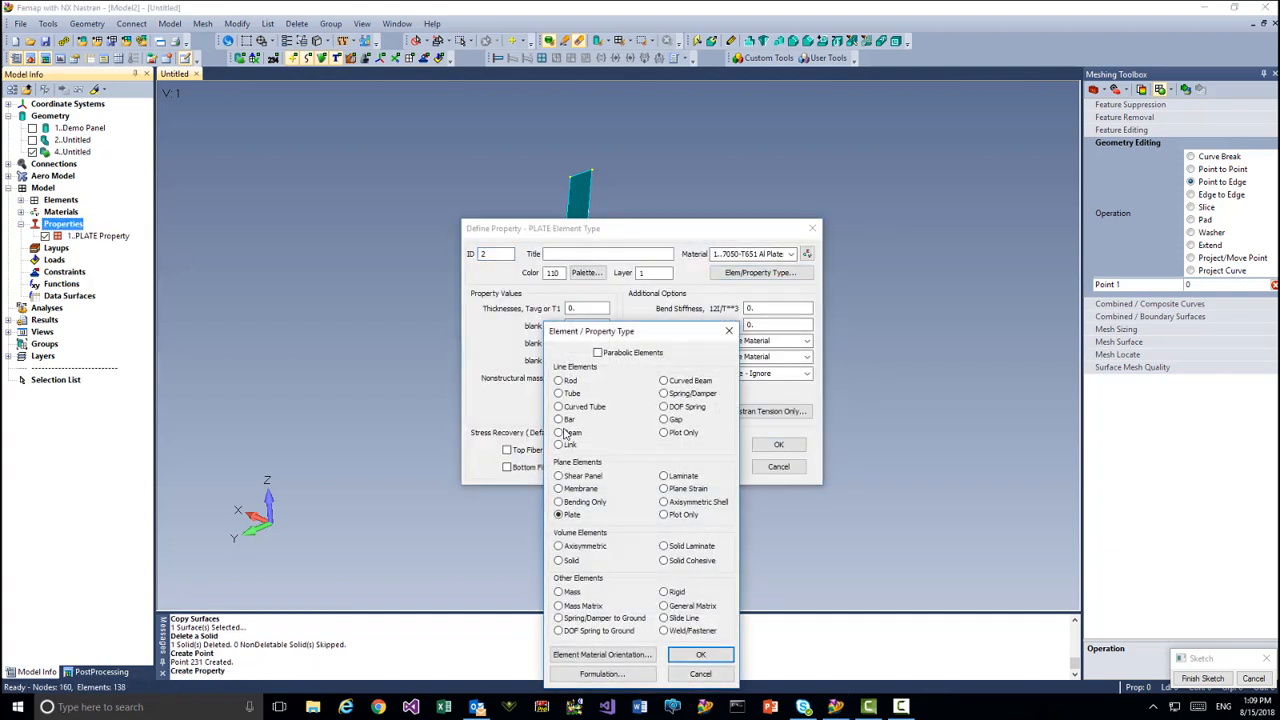
{"action": "left_click", "coordinate": [698, 654]}
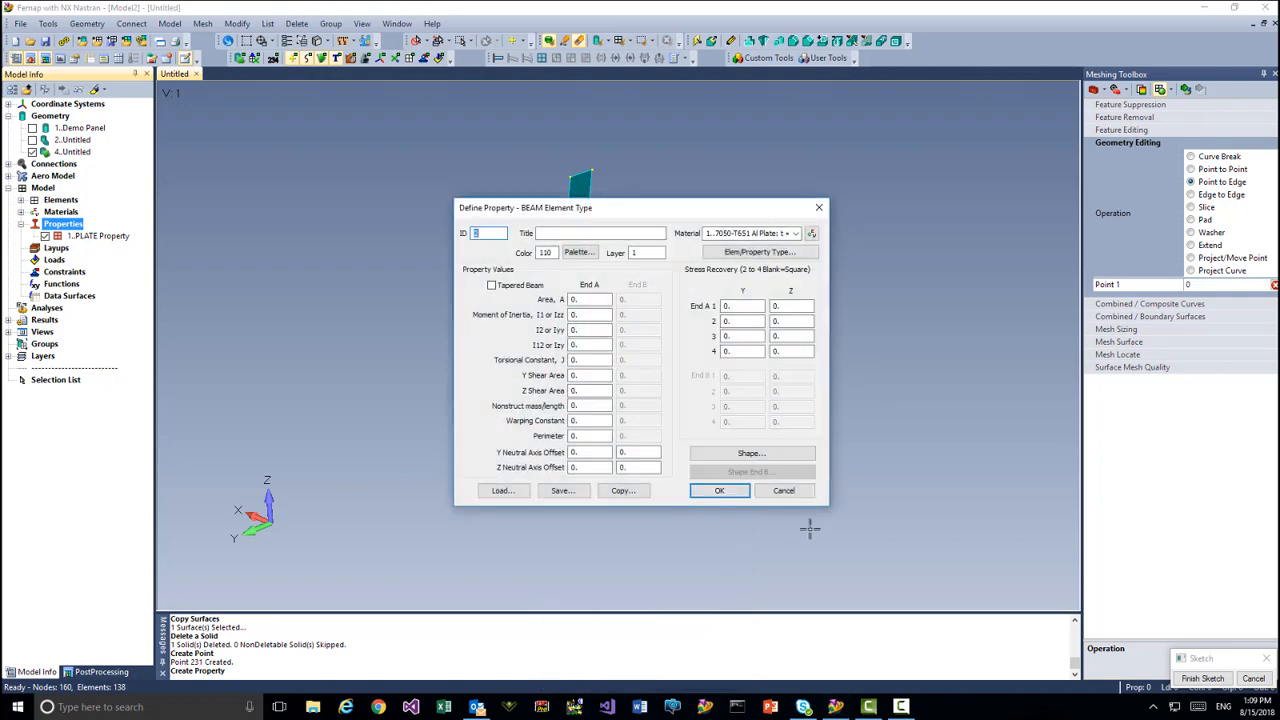
Define the beam's shape as a General Section with reference point, based on the stiffener section surface.
{"action": "left_click_drag", "start_coordinate": [700, 217], "coordinate": [409, 209]}
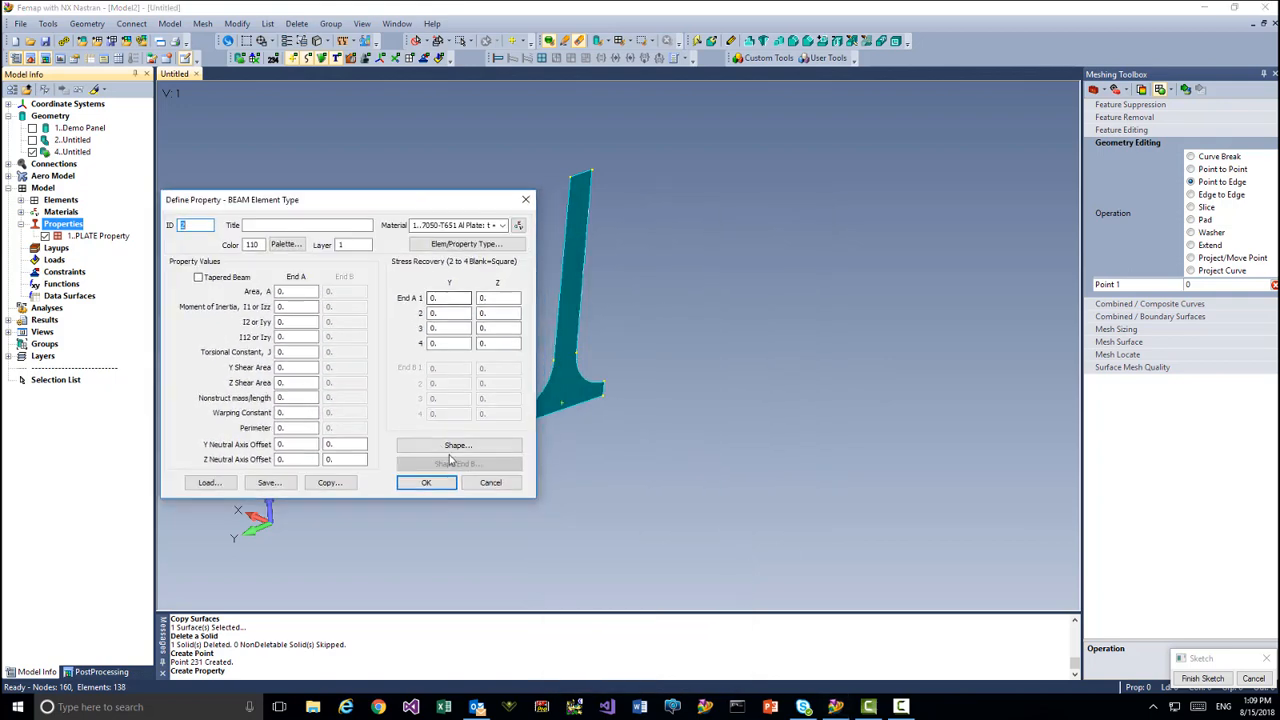
{"action": "left_click", "coordinate": [459, 453]}
{"action": "left_click", "coordinate": [831, 219]}
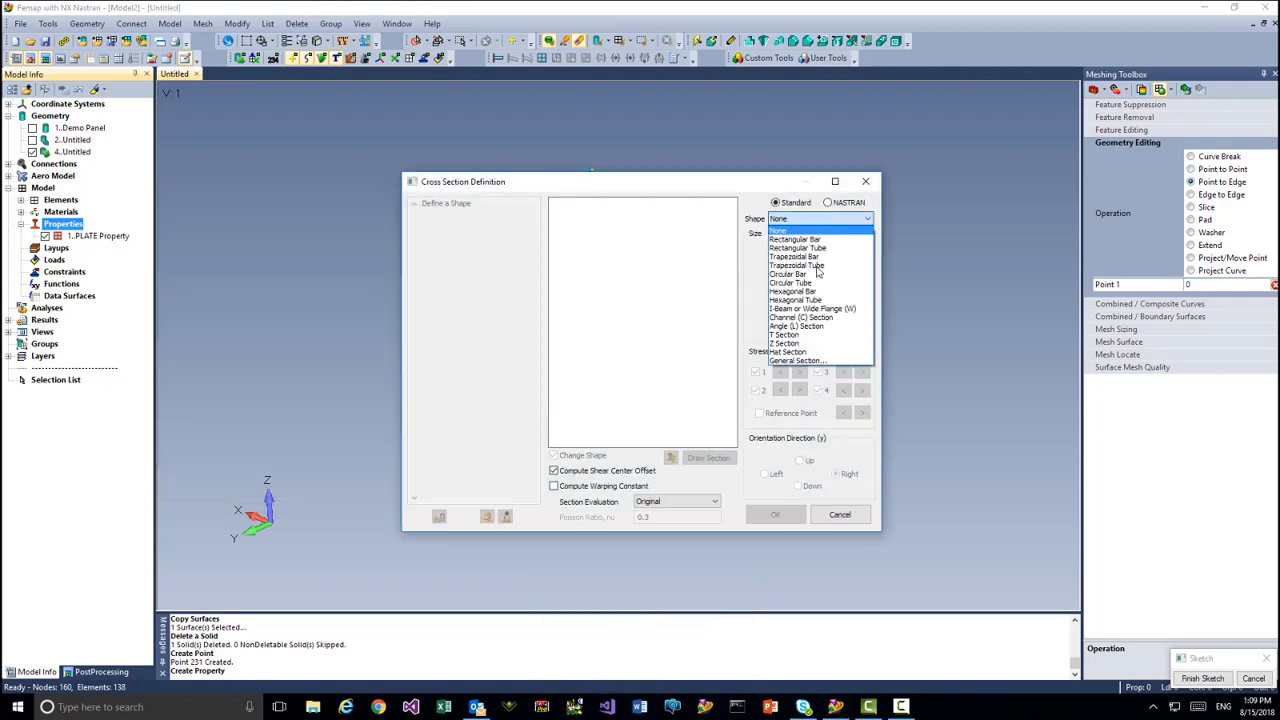
{"action": "left_click", "coordinate": [800, 364]}
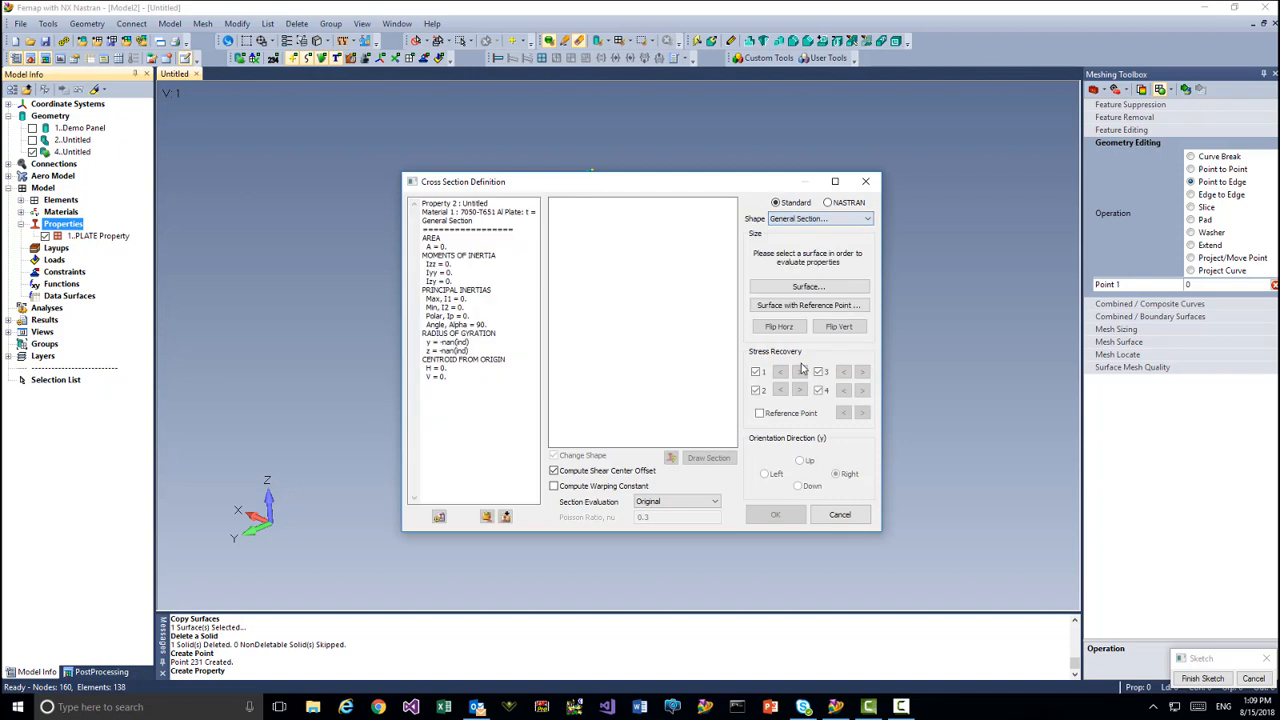
{"action": "left_click", "coordinate": [798, 308]}
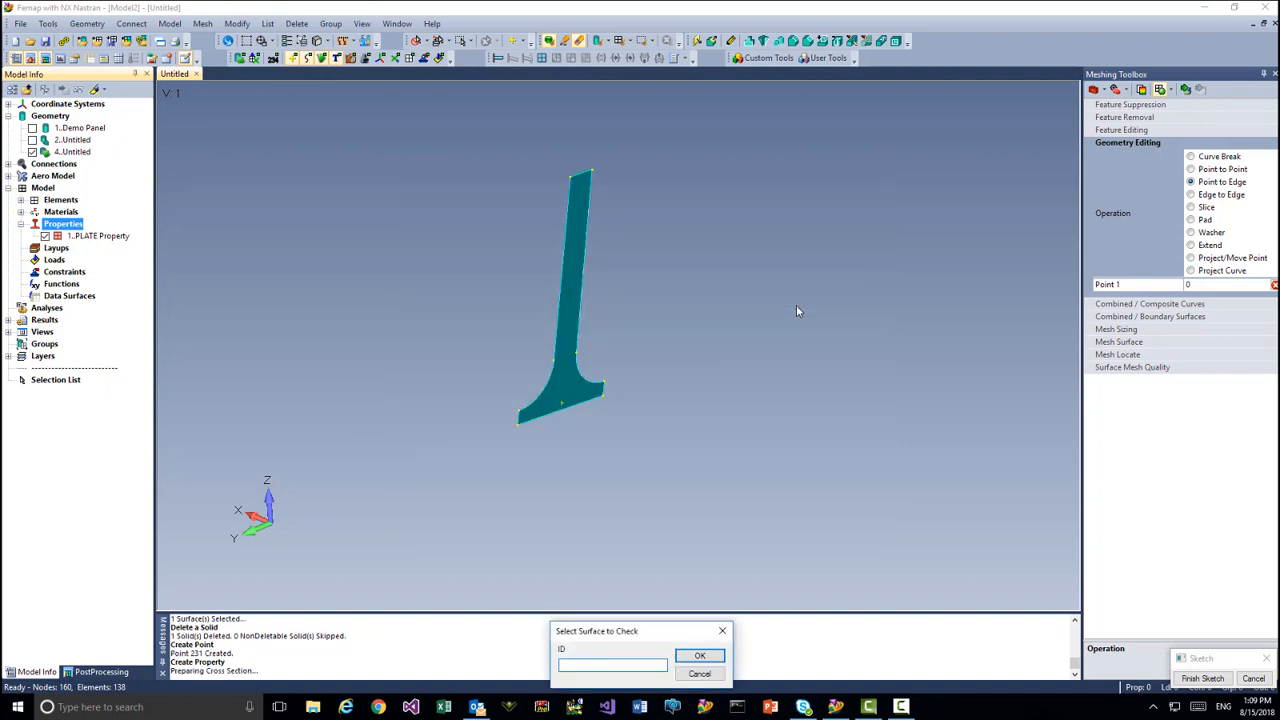
{"action": "left_click", "coordinate": [575, 318]}
{"action": "left_click", "coordinate": [697, 657]}
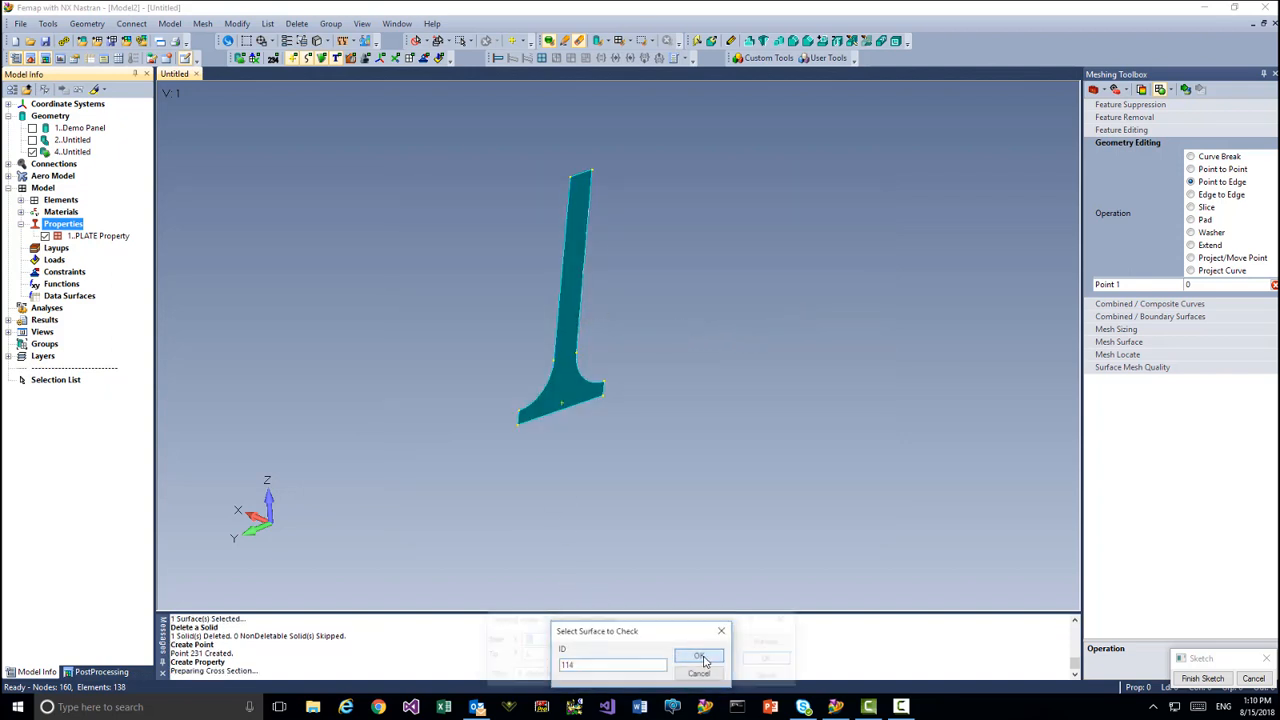
Align the section Y axis from the web's fillet point to its upper corner, and locate the reference point on the midsurface intersection point.
{"action": "left_click", "coordinate": [553, 360]}
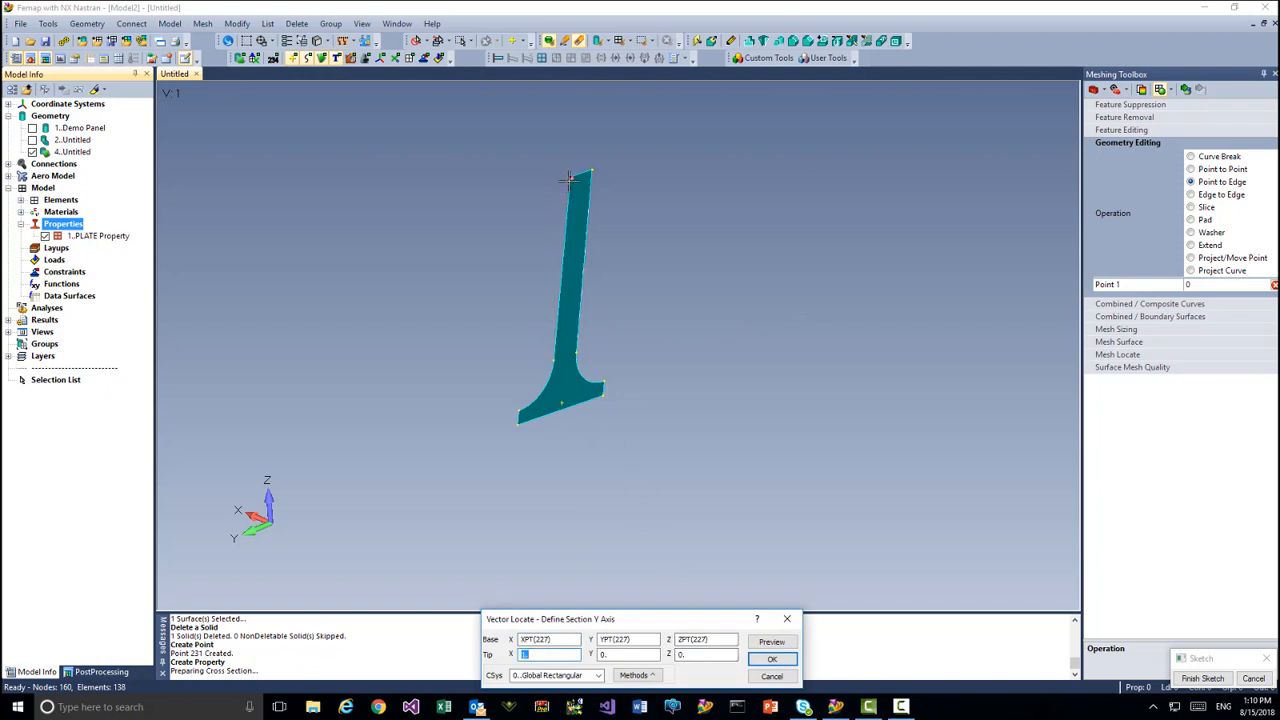
{"action": "double_click", "coordinate": [569, 181]}
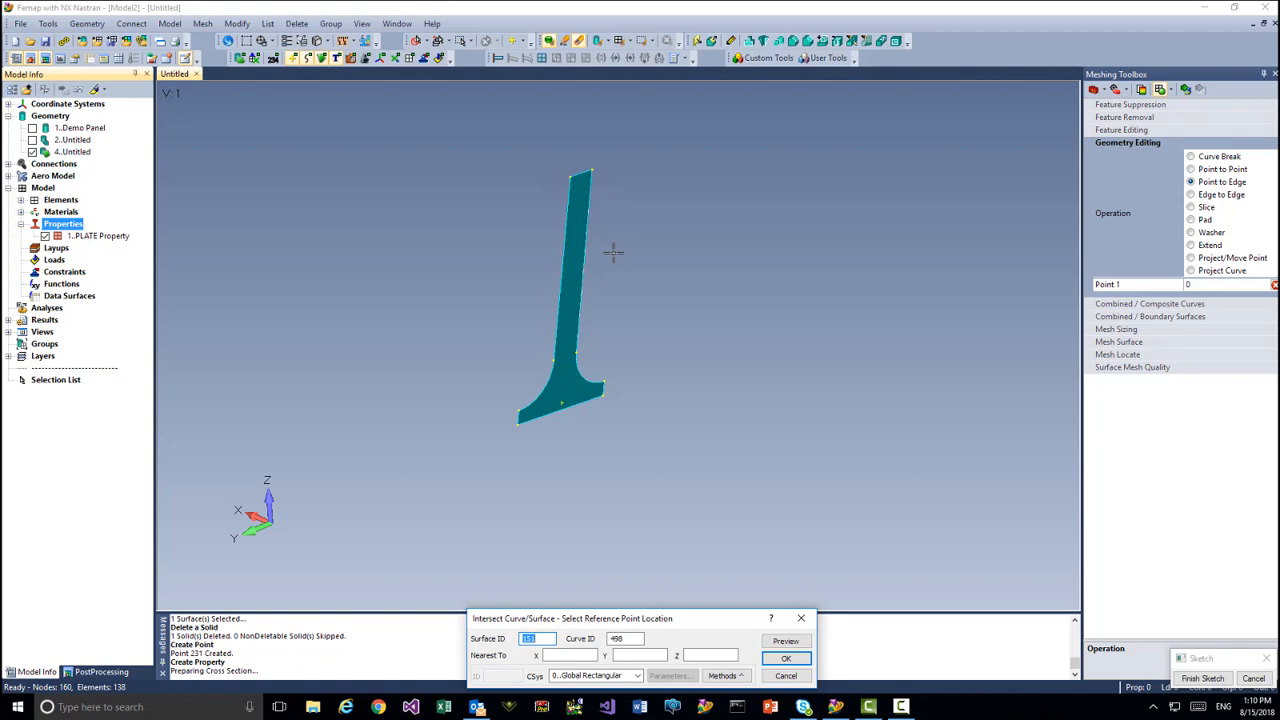
{"action": "left_click", "coordinate": [722, 675]}
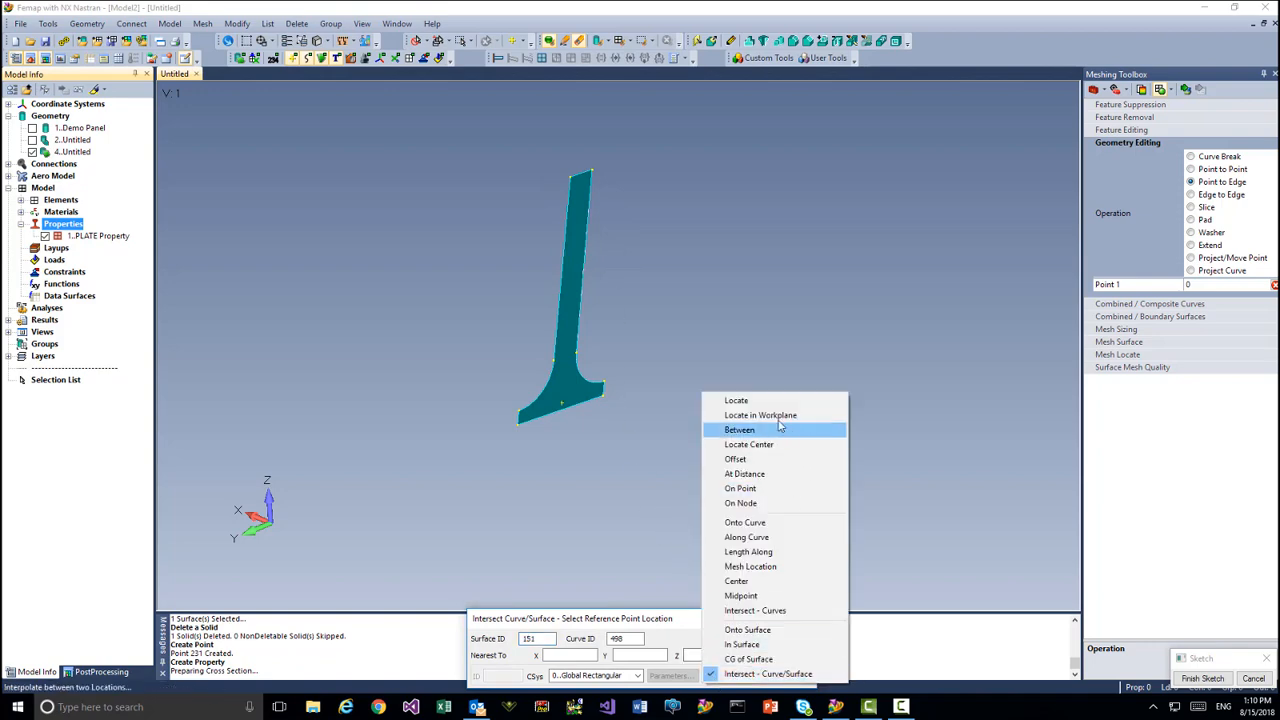
{"action": "left_click", "coordinate": [712, 396]}
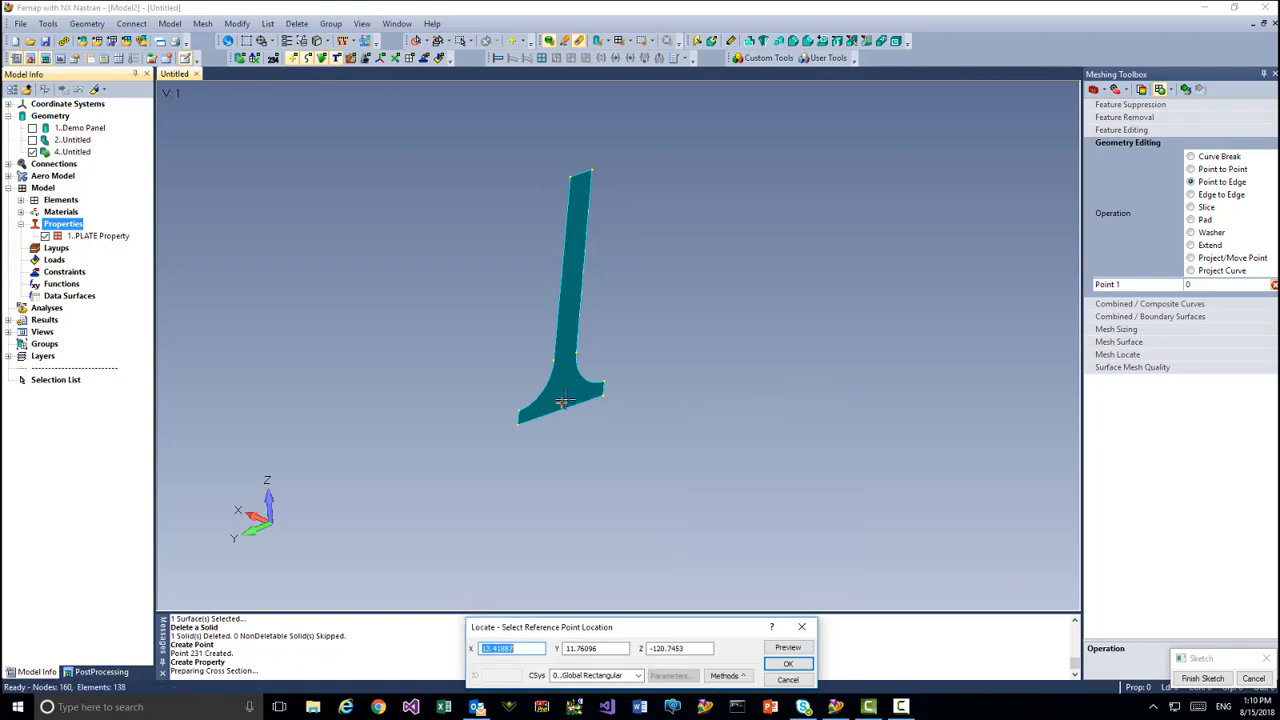
{"action": "double_click", "coordinate": [565, 401]}
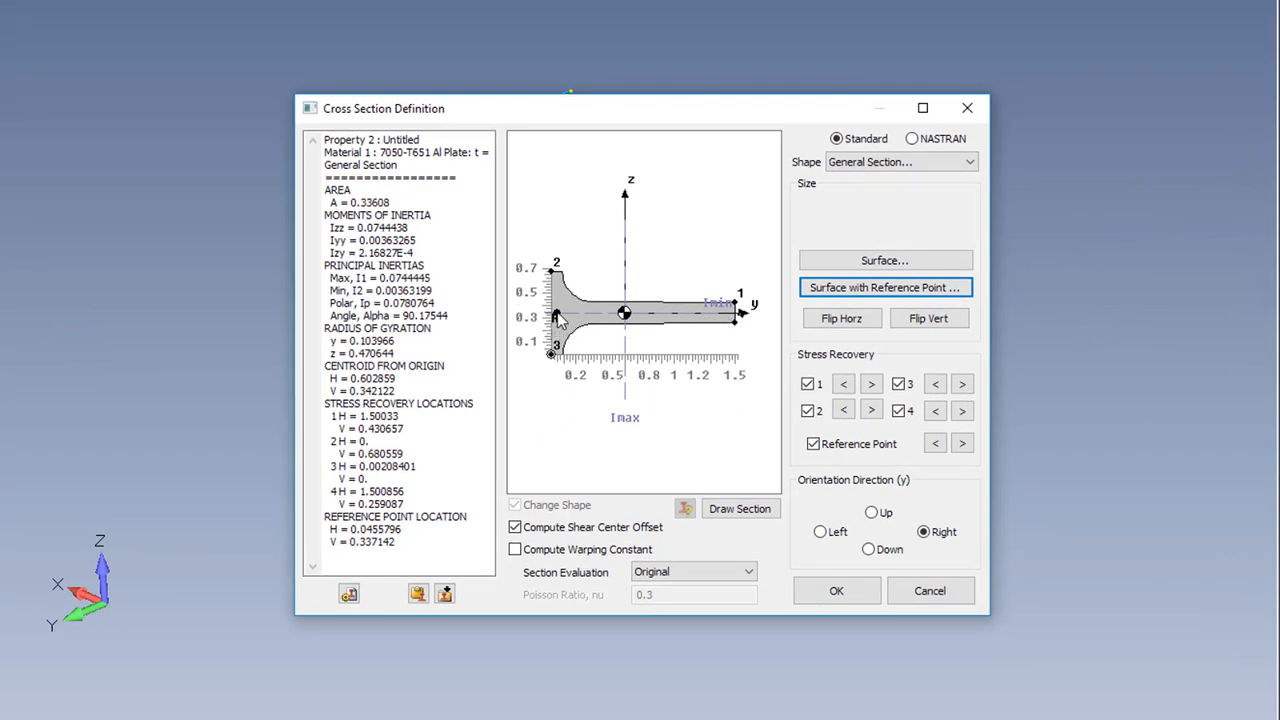
Accept the cross section, save the beam property, and end property creation without defining another.
{"action": "left_click", "coordinate": [836, 591]}
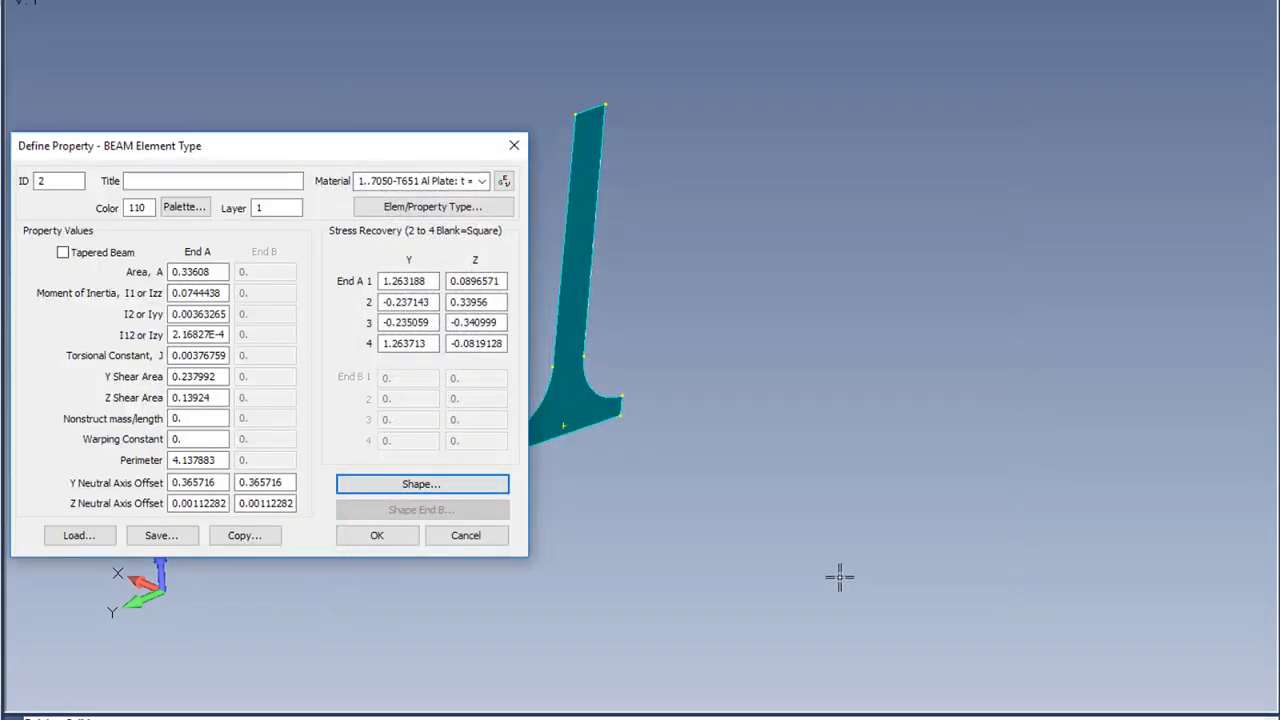
{"action": "left_click", "coordinate": [387, 537]}
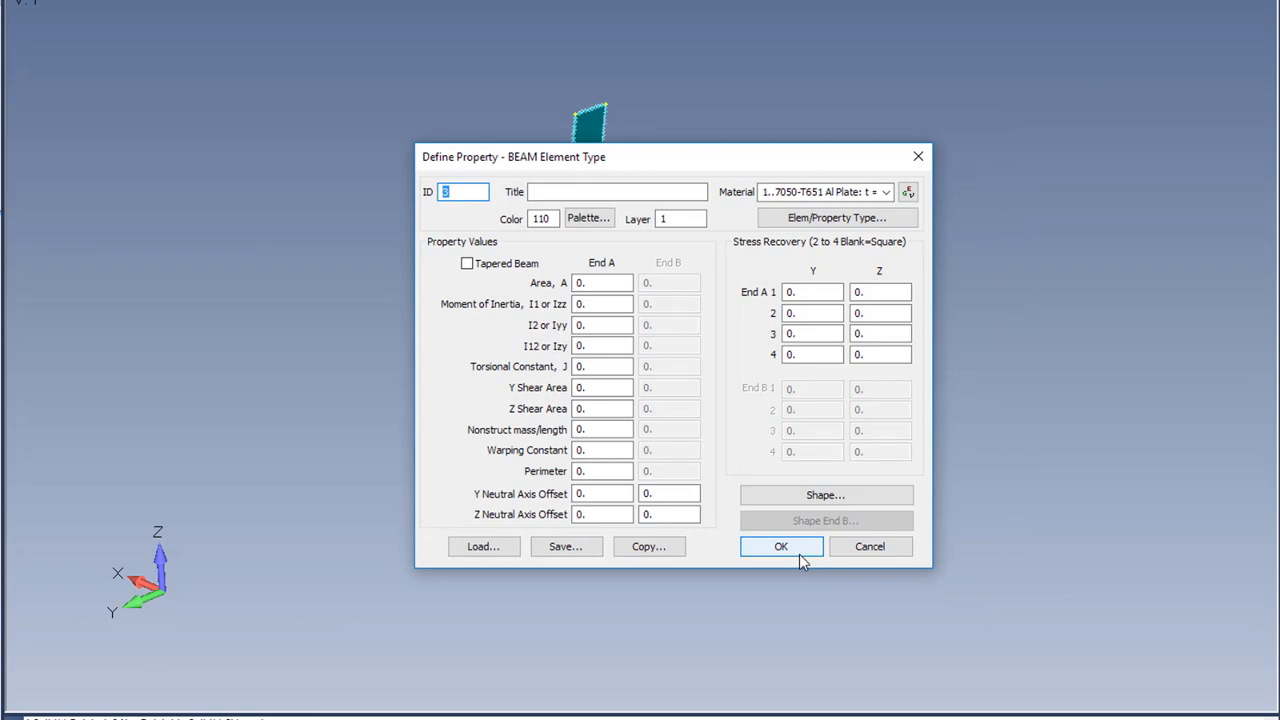
{"action": "left_click", "coordinate": [866, 550]}
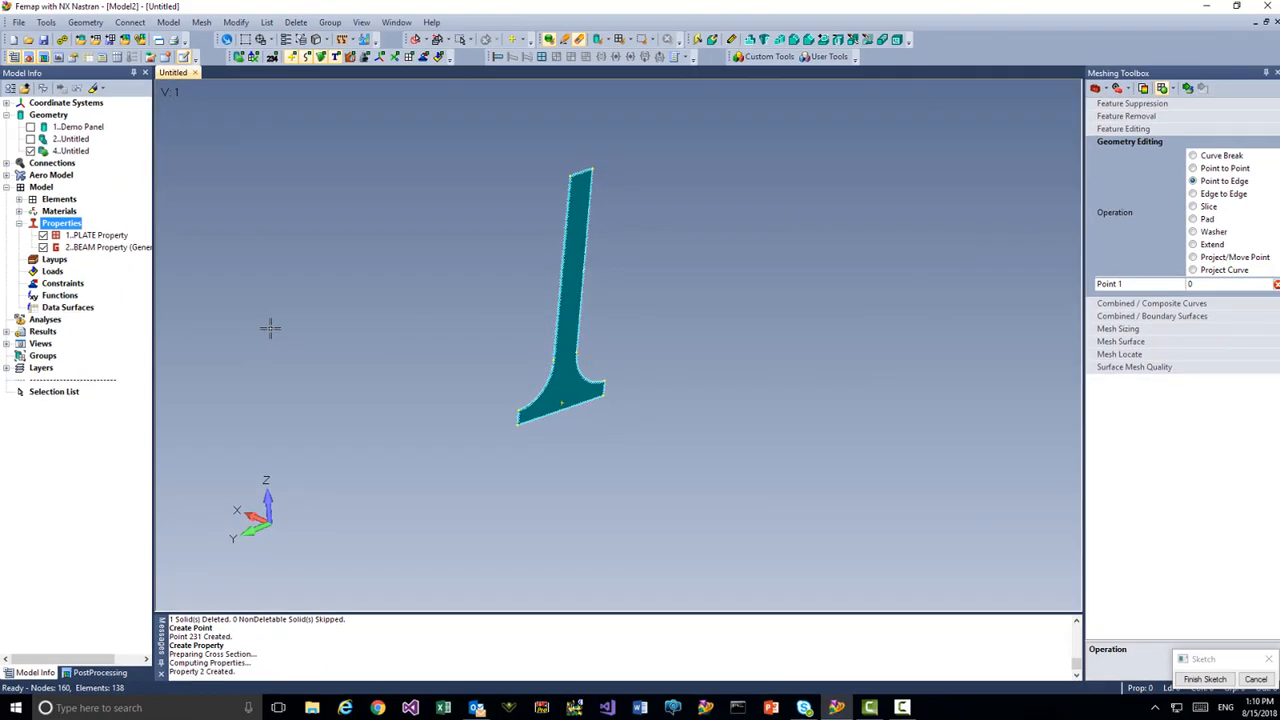
{"action": "scroll", "coordinate": [363, 403], "scroll_direction": "down", "scroll_amount": 2}
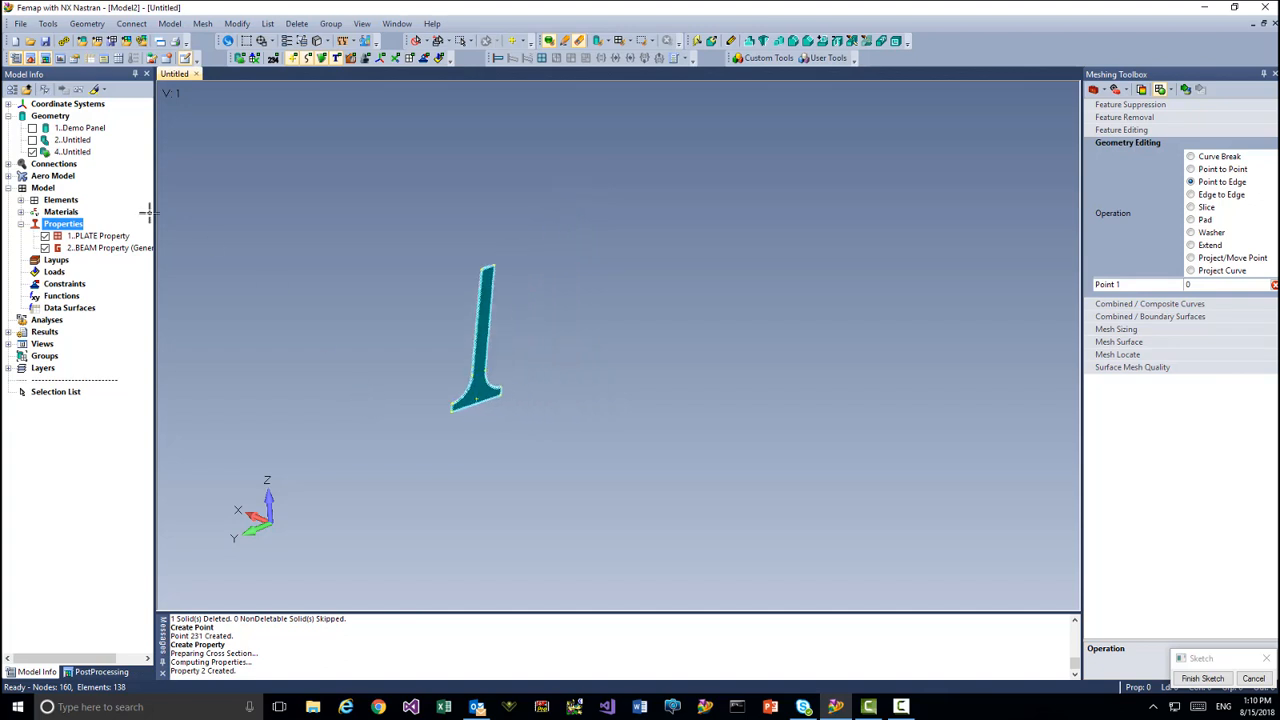
Show the midsurface geometry (2..Untitled) and turn the element mesh display back on over the whole panel.
{"action": "left_click", "coordinate": [33, 140]}
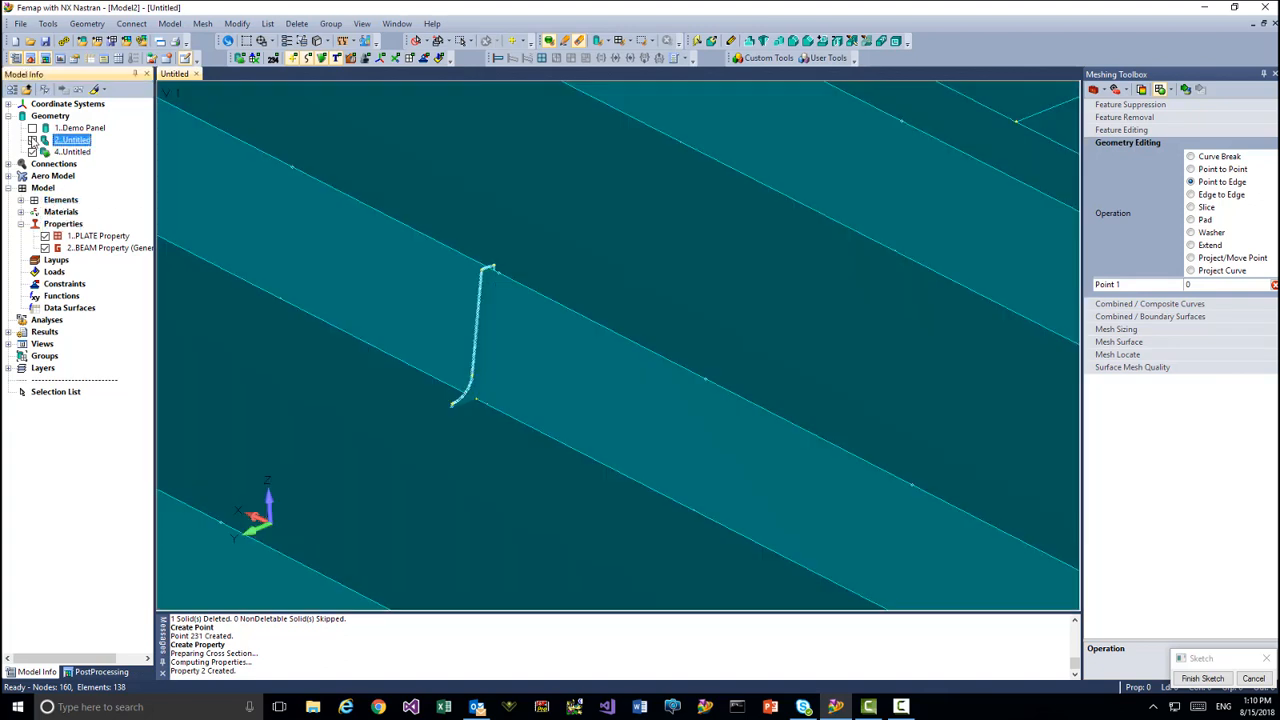
{"action": "left_click", "coordinate": [44, 129]}
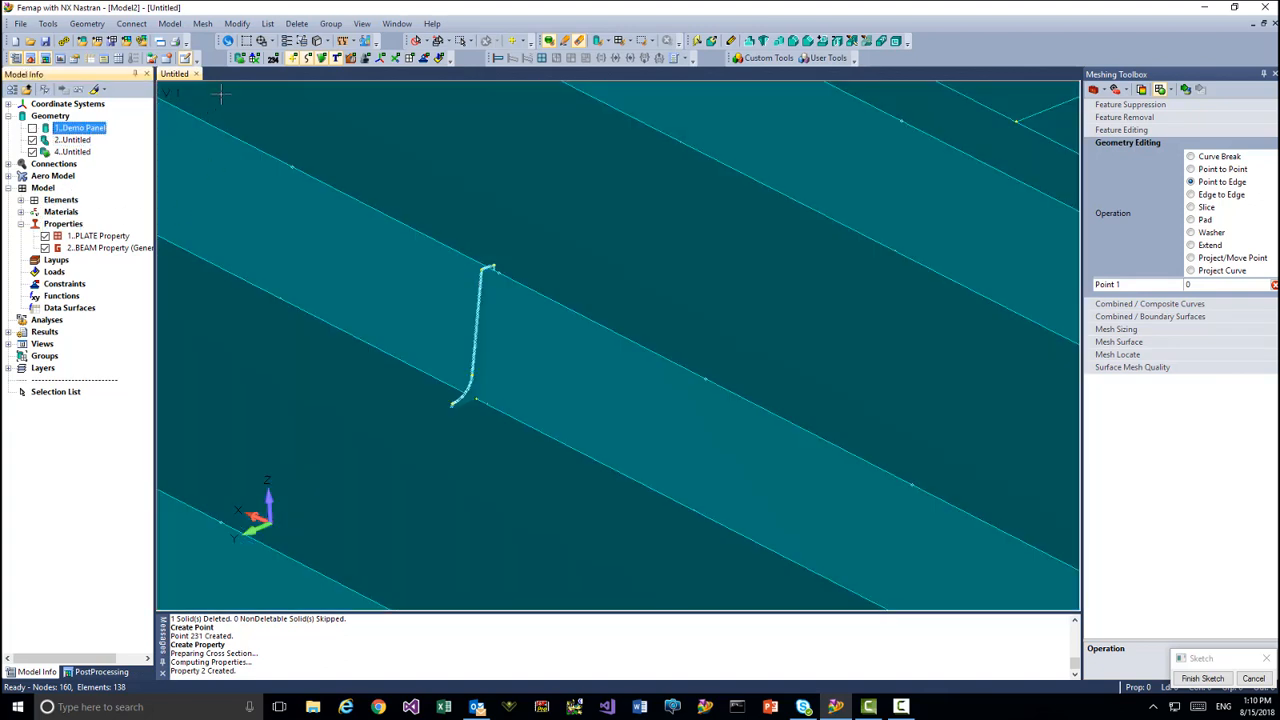
{"action": "left_click", "coordinate": [256, 59]}
{"action": "scroll", "coordinate": [484, 440], "scroll_direction": "down", "scroll_amount": 5}
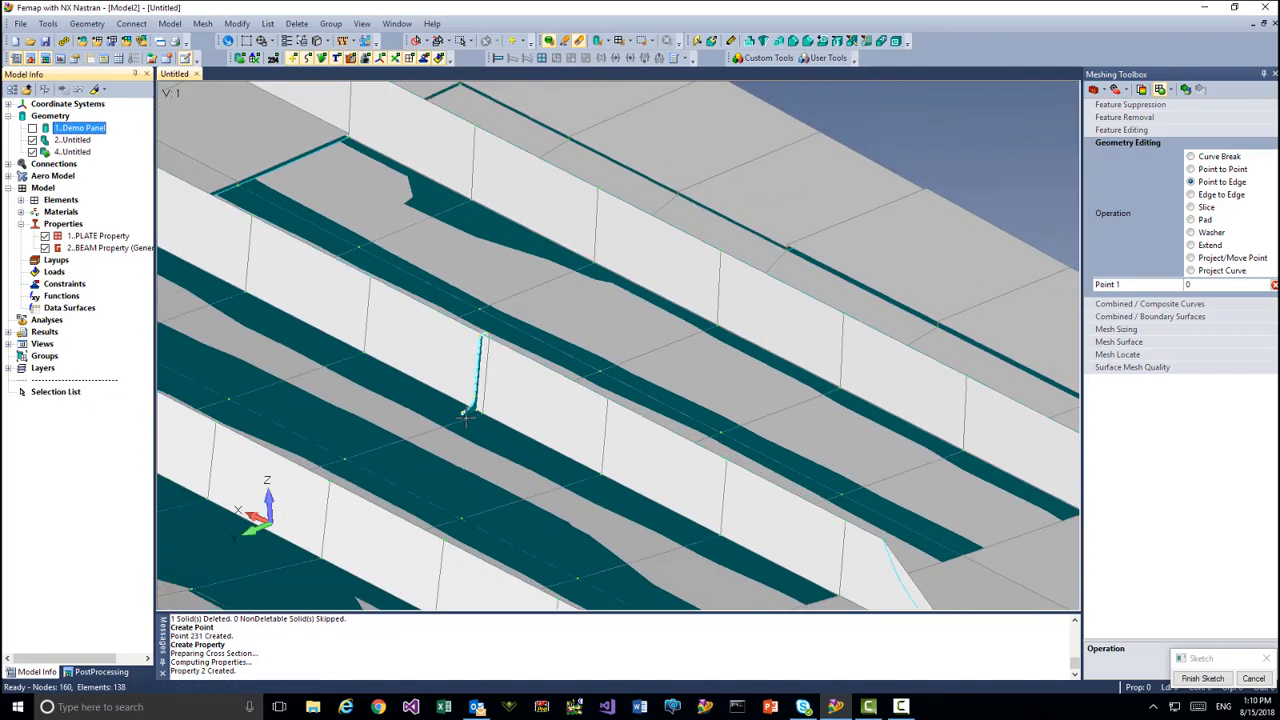
{"action": "scroll", "coordinate": [464, 418], "scroll_direction": "down", "scroll_amount": 5}
{"action": "middle_click_drag", "start_coordinate": [455, 395], "coordinate": [602, 366], "text": "ctrl"}
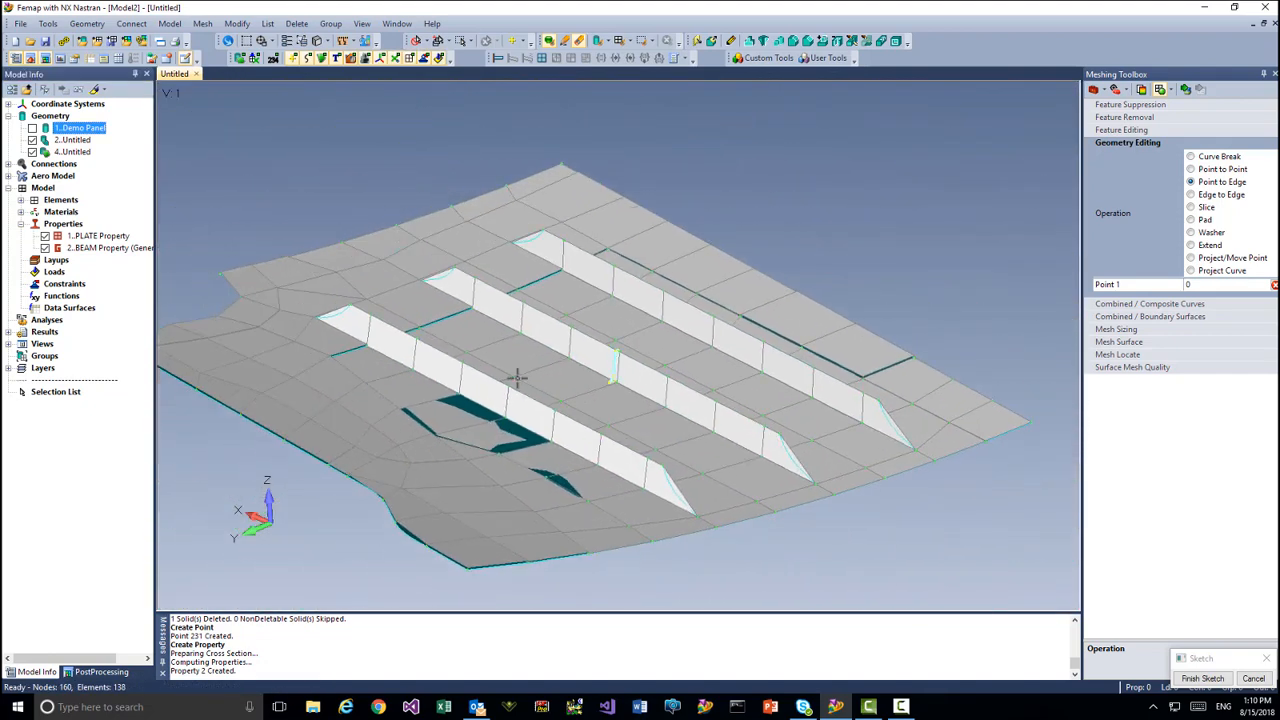
Delete the mesh on all nine web surfaces of the three stiffeners, selecting elements by surface and keeping unused properties, materials and meshing attributes.
{"action": "left_click", "coordinate": [296, 23]}
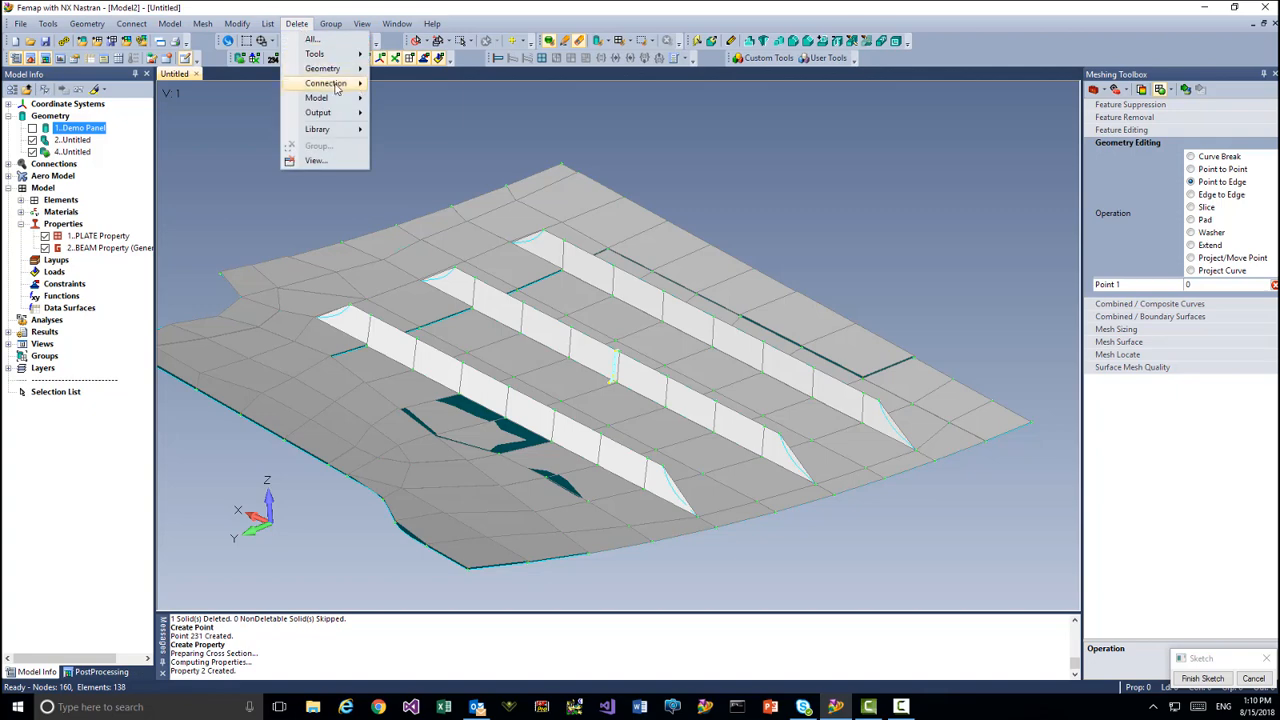
{"action": "mouse_move", "coordinate": [336, 98]}
{"action": "left_click", "coordinate": [410, 115]}
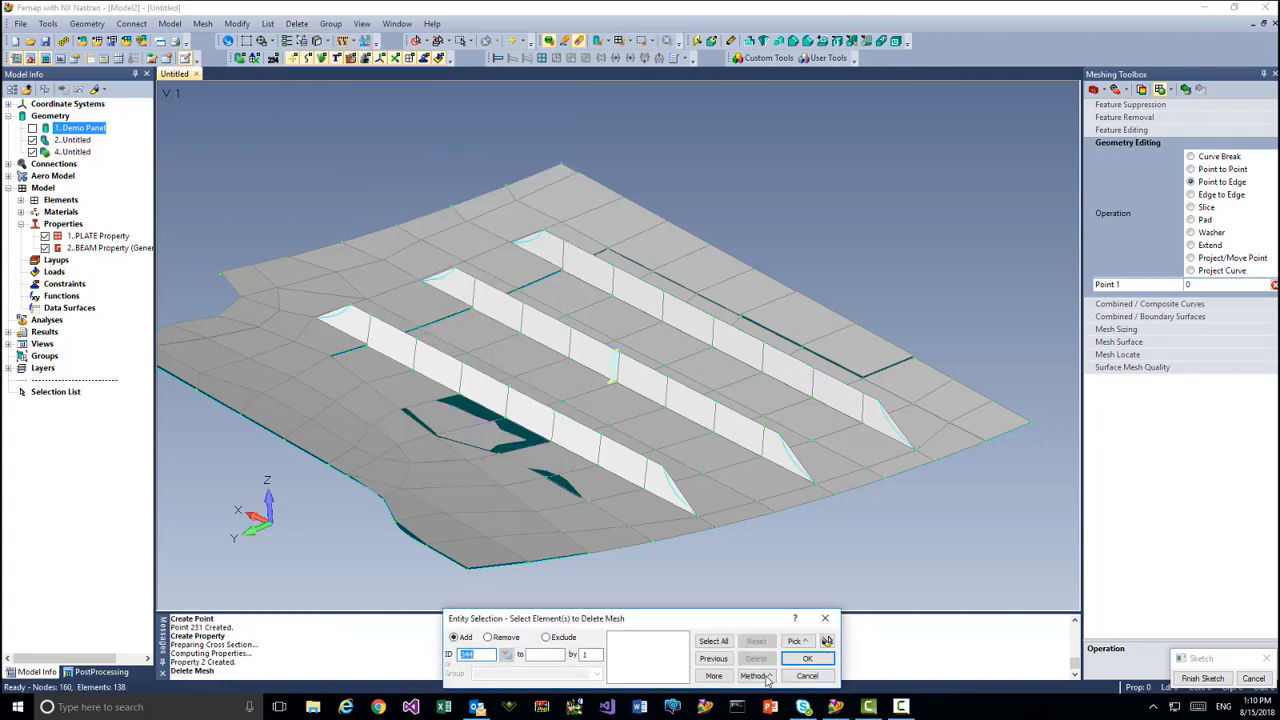
{"action": "left_click", "coordinate": [762, 676]}
{"action": "left_click", "coordinate": [778, 659]}
{"action": "left_click", "coordinate": [672, 487]}
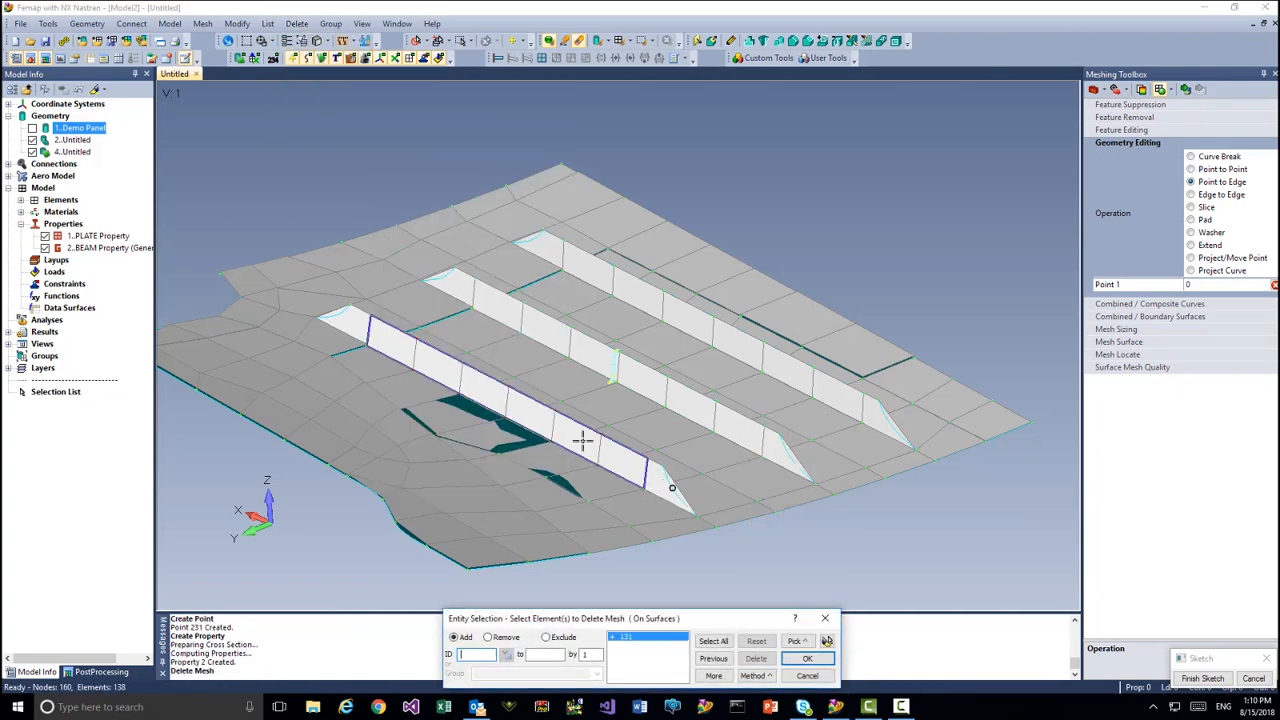
{"action": "left_click", "coordinate": [507, 402]}
{"action": "left_click", "coordinate": [341, 316]}
{"action": "left_click", "coordinate": [447, 283]}
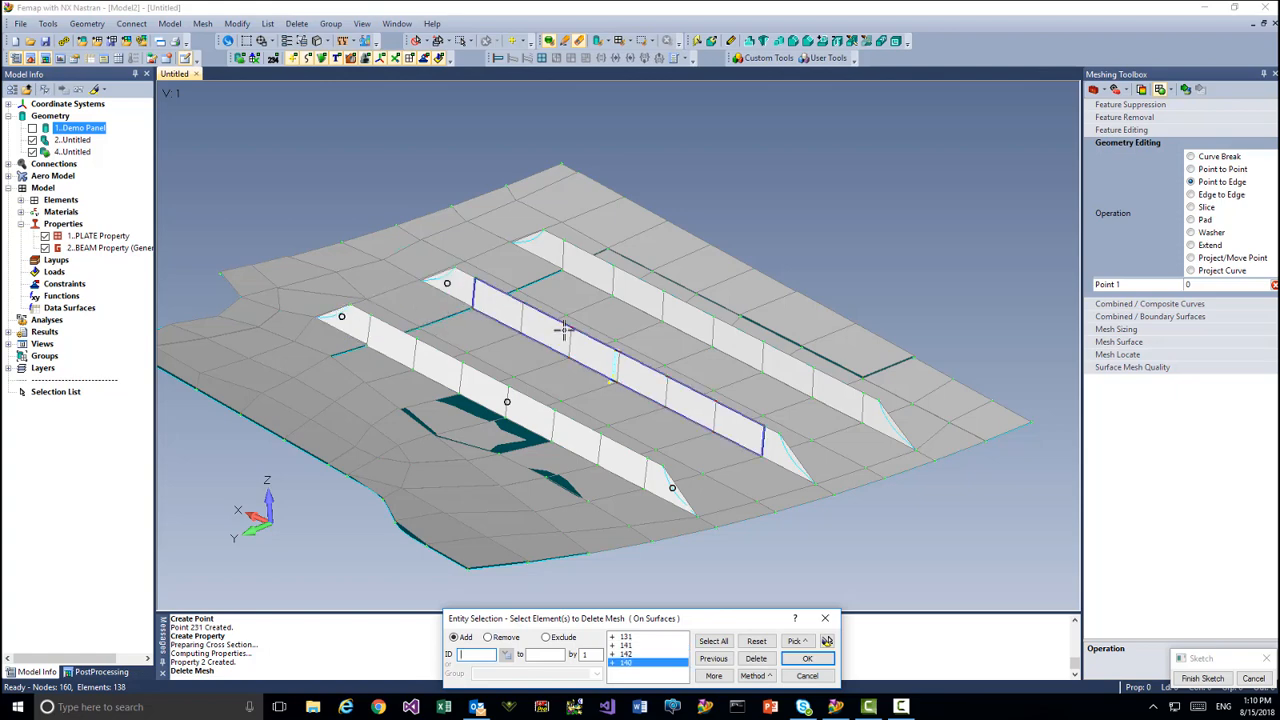
{"action": "left_click", "coordinate": [617, 367]}
{"action": "left_click", "coordinate": [788, 455]}
{"action": "left_click", "coordinate": [889, 421]}
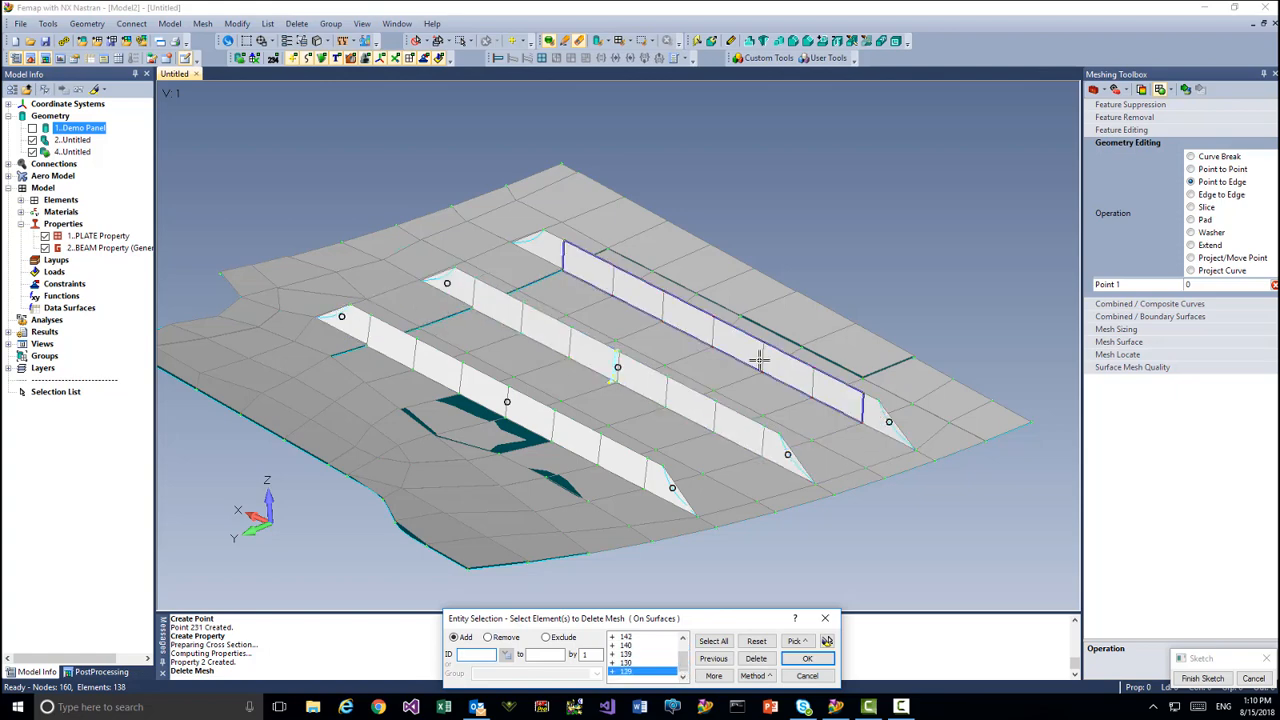
{"action": "left_click", "coordinate": [709, 330]}
{"action": "left_click", "coordinate": [537, 243]}
{"action": "key", "text": "Return"}
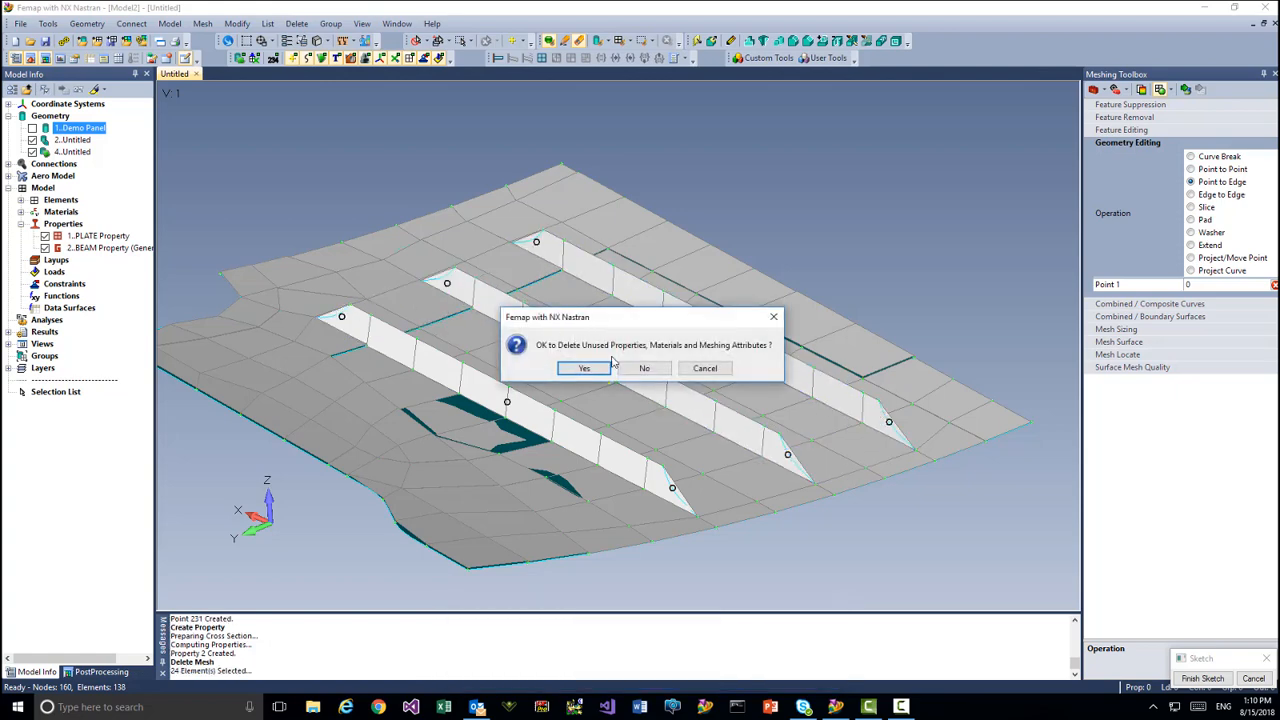
{"action": "left_click", "coordinate": [644, 368]}
Start setting mesh attributes along curves for the nine base curves where the three stiffeners meet the skin.
{"action": "mouse_move", "coordinate": [535, 382]}
{"action": "middle_mouse_down"}
{"action": "mouse_move", "coordinate": [548, 363]}
{"action": "mouse_move", "coordinate": [553, 396]}
{"action": "middle_mouse_up"}
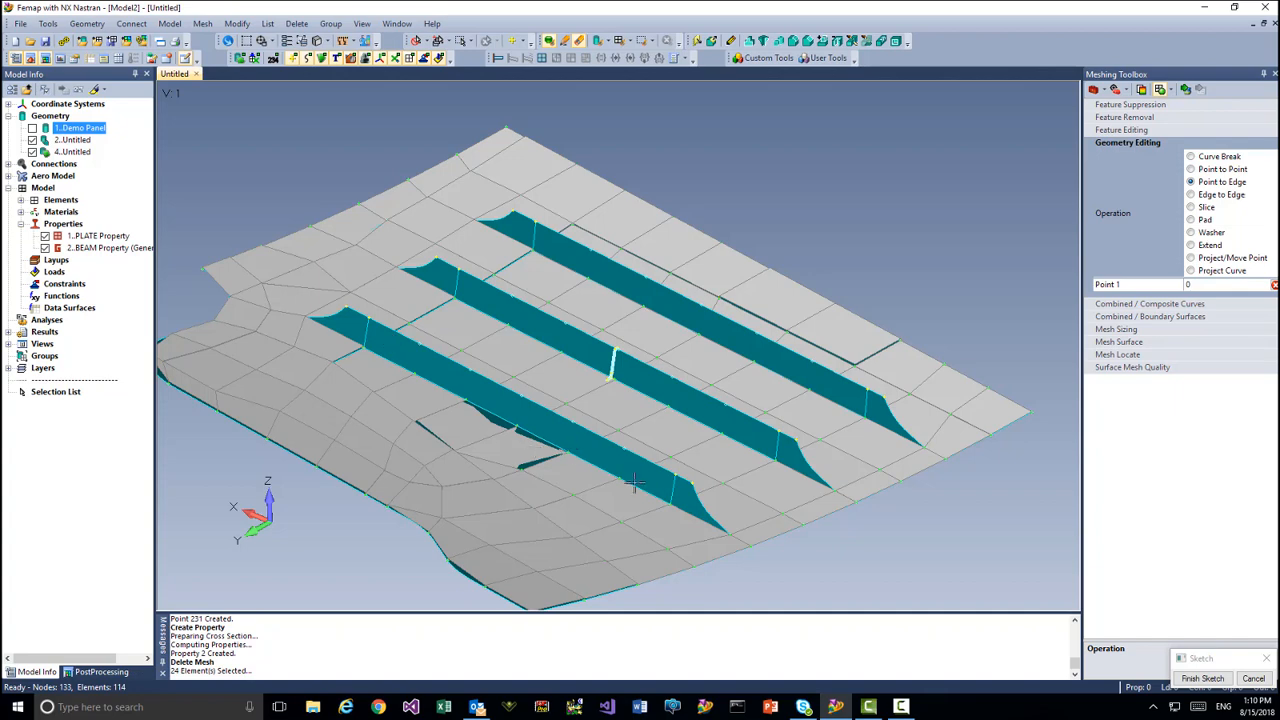
{"action": "left_click", "coordinate": [205, 25]}
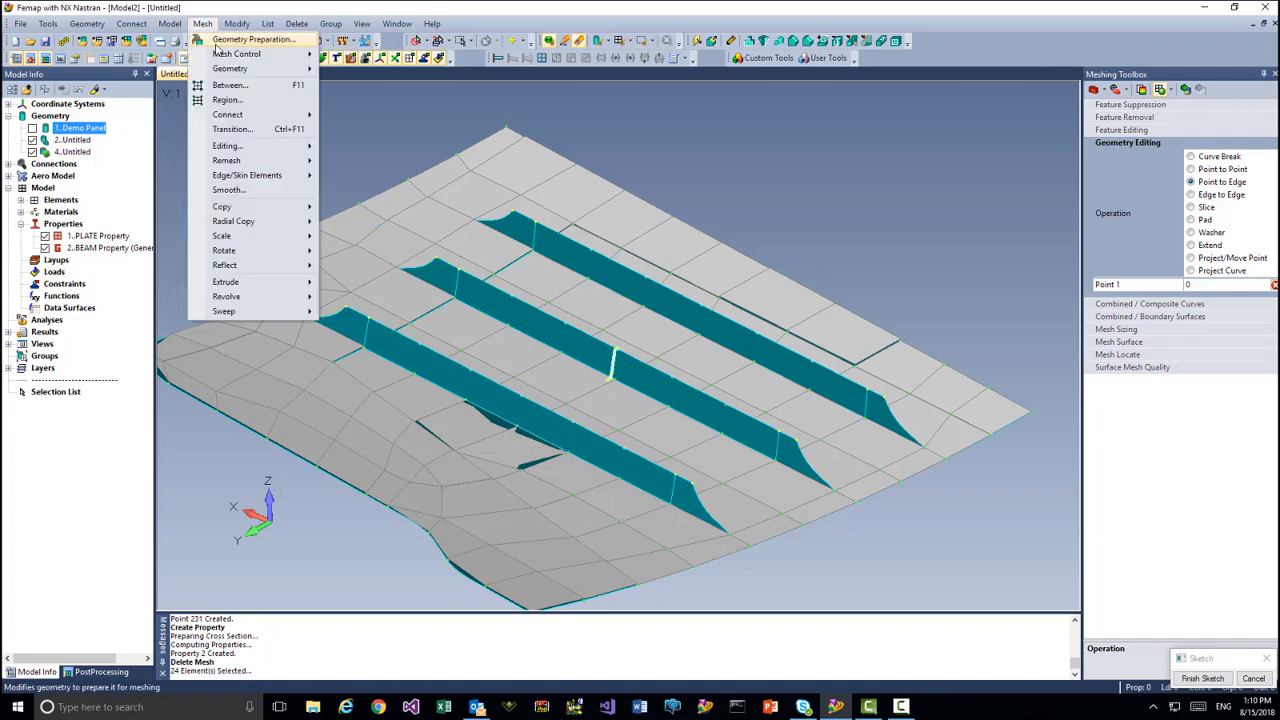
{"action": "mouse_move", "coordinate": [252, 58]}
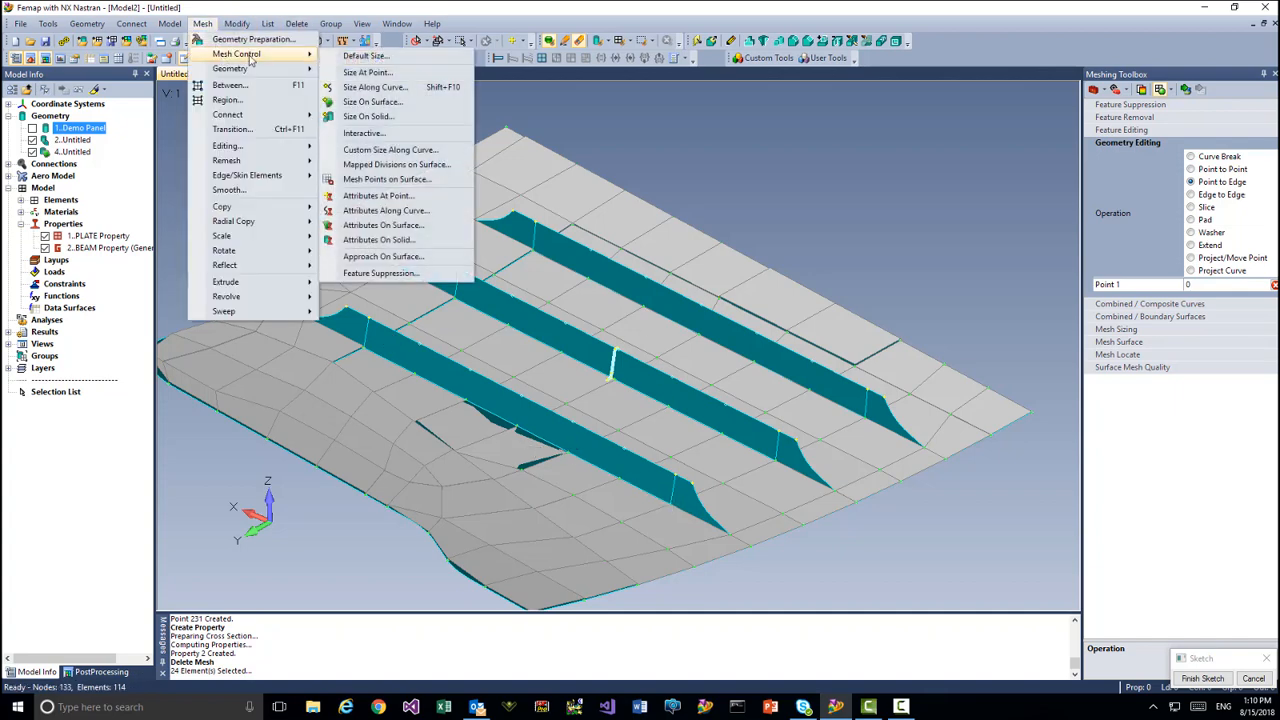
{"action": "left_click", "coordinate": [403, 211]}
{"action": "left_click", "coordinate": [696, 518]}
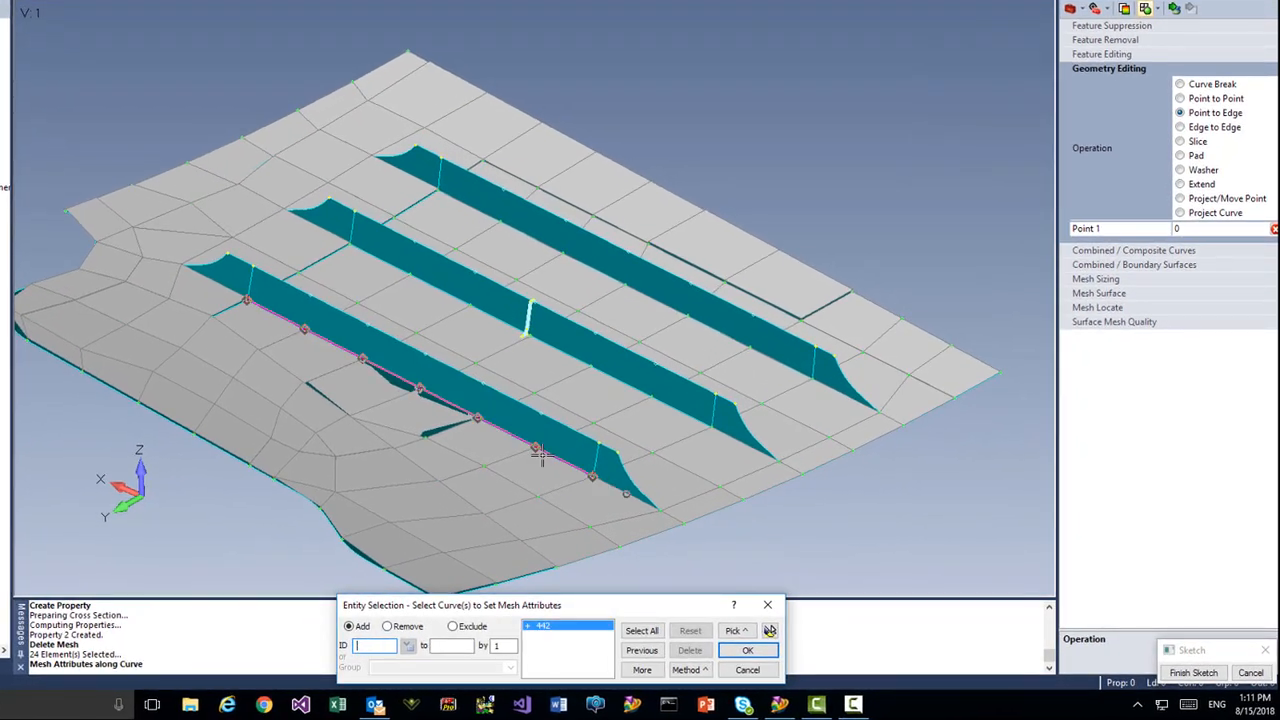
{"action": "left_click", "coordinate": [514, 425]}
{"action": "left_click", "coordinate": [222, 290]}
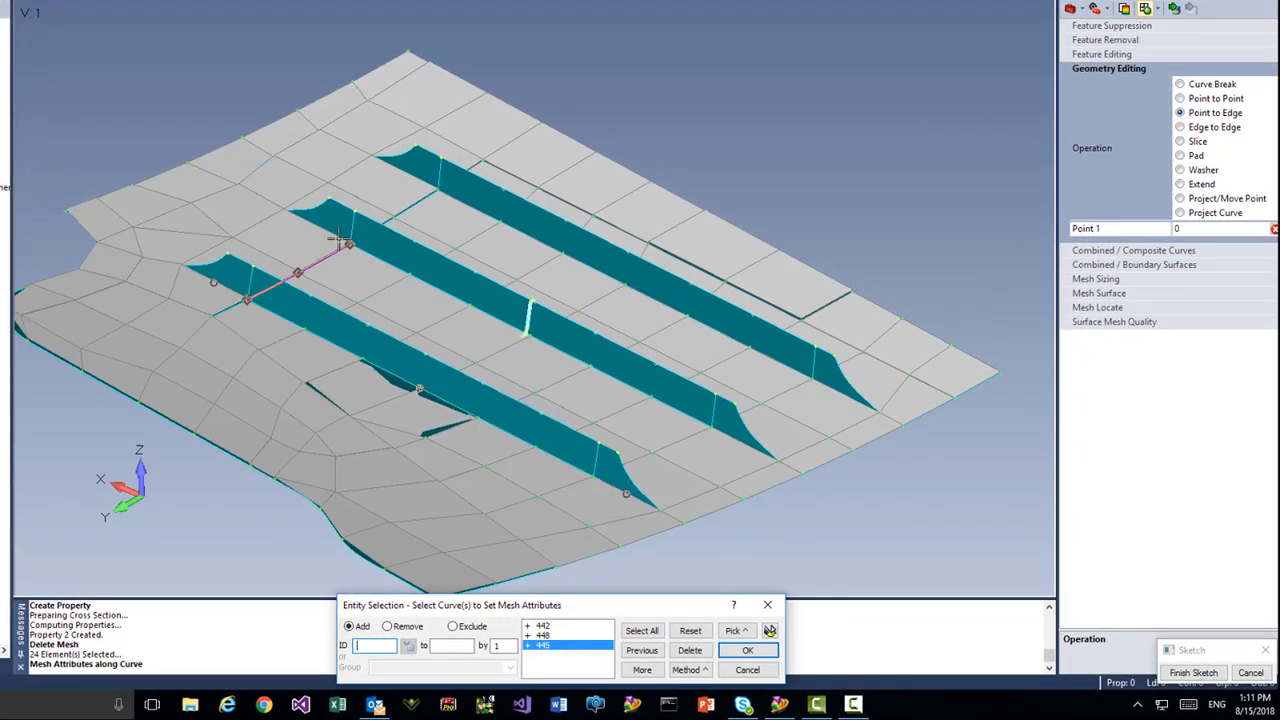
{"action": "left_click", "coordinate": [316, 228]}
{"action": "left_click", "coordinate": [463, 297]}
{"action": "left_click", "coordinate": [730, 437]}
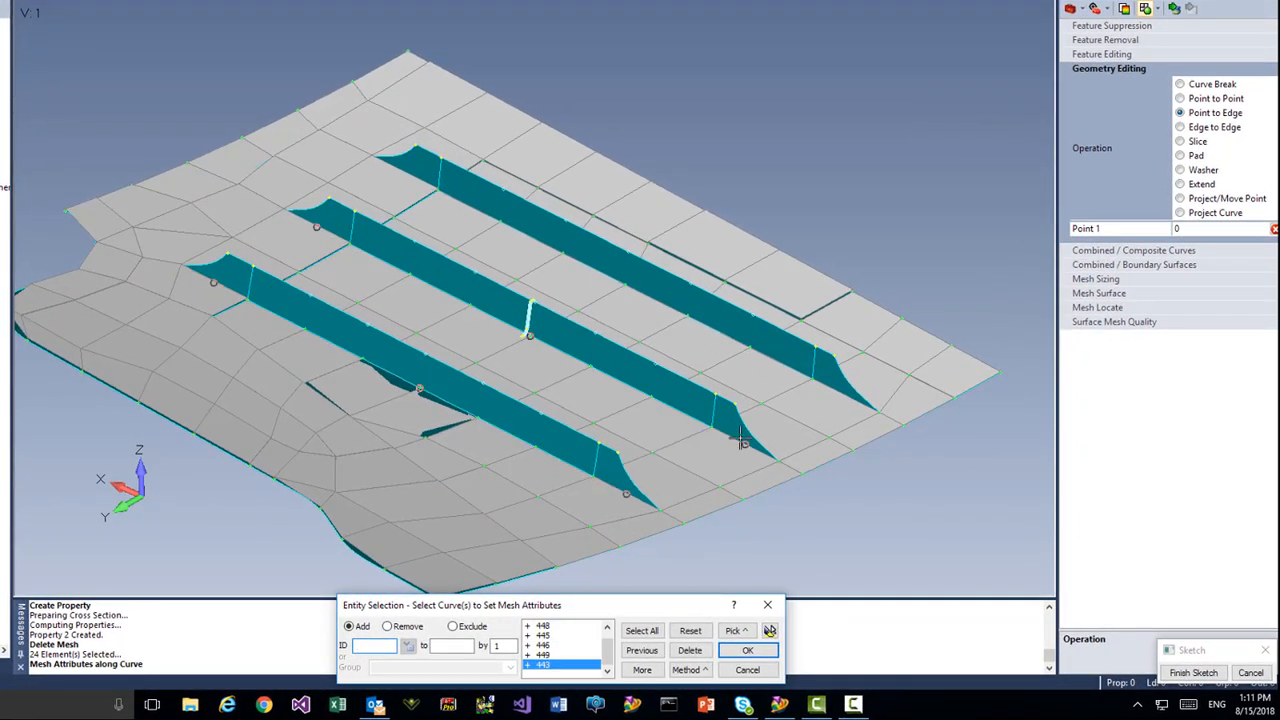
{"action": "left_click", "coordinate": [843, 396]}
{"action": "left_click", "coordinate": [624, 285]}
{"action": "left_click", "coordinate": [407, 173]}
{"action": "left_click", "coordinate": [748, 651]}
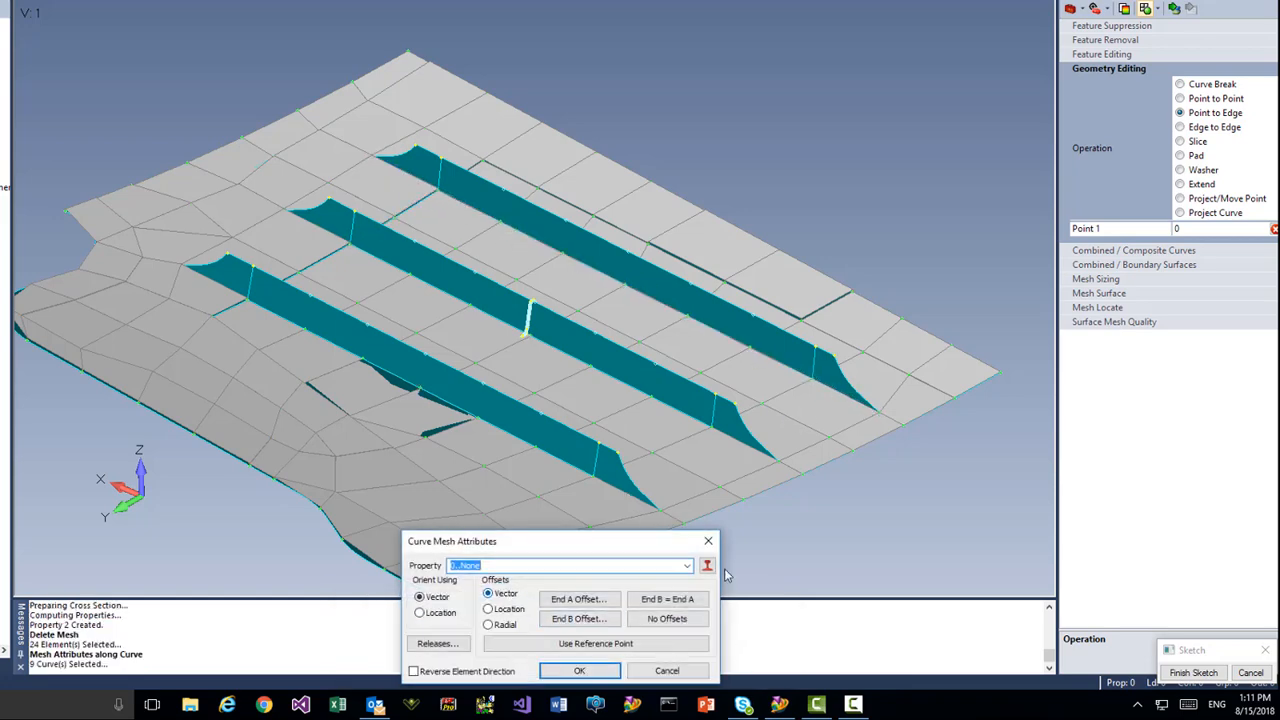
Assign 2..BEAM Property (General Section) with reference-point offsets, and orient the elements from the base to the upper point of the front stiffener's web edge.
{"action": "left_click", "coordinate": [686, 567]}
{"action": "left_click", "coordinate": [520, 580]}
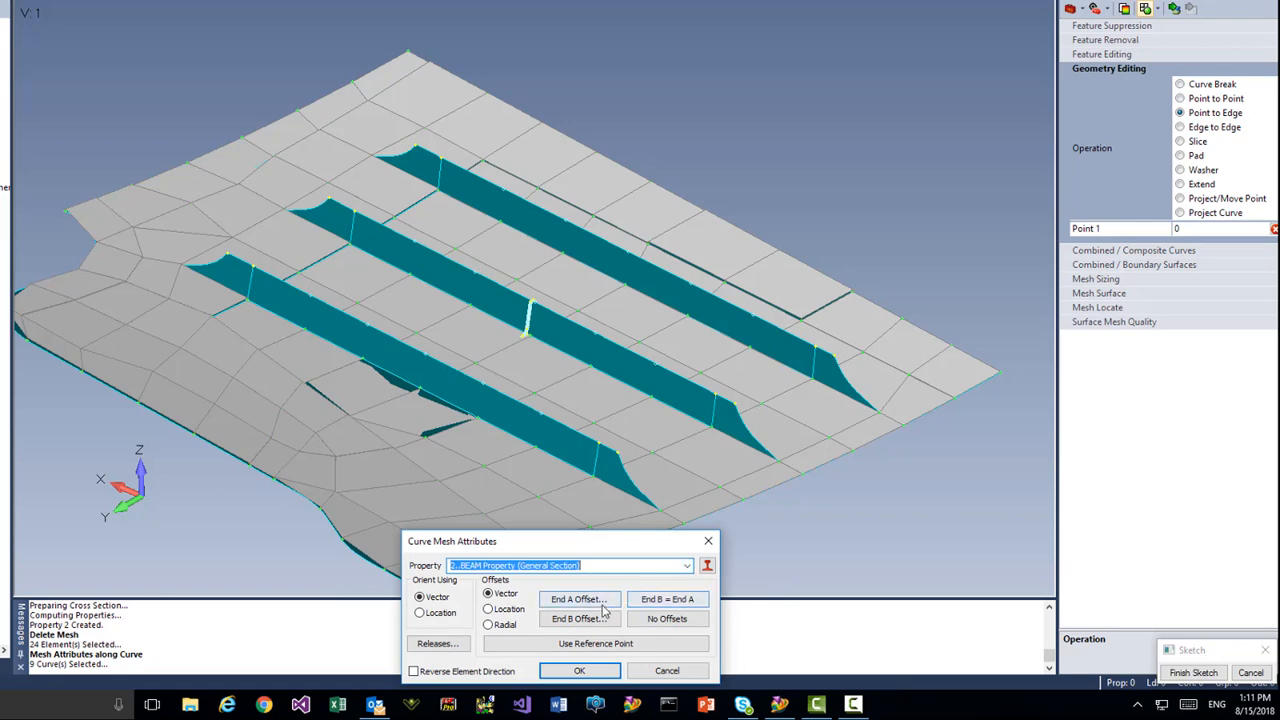
{"action": "left_click", "coordinate": [563, 647]}
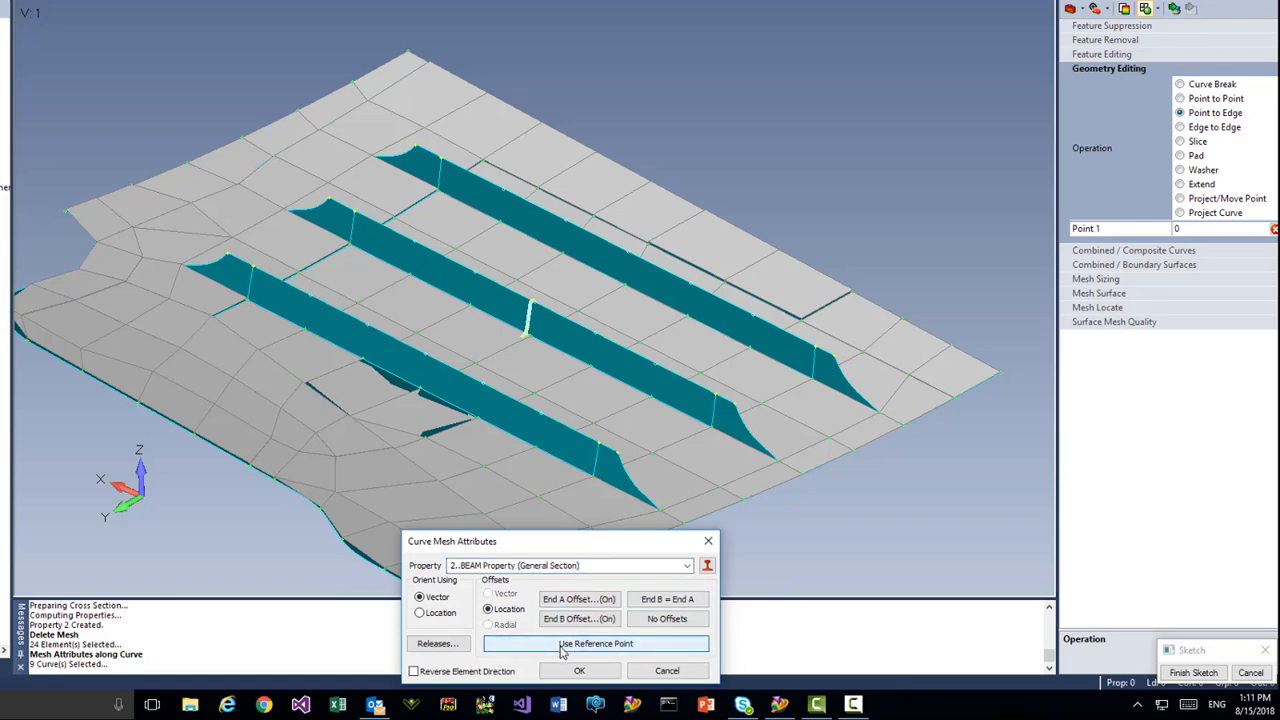
{"action": "left_click", "coordinate": [576, 675]}
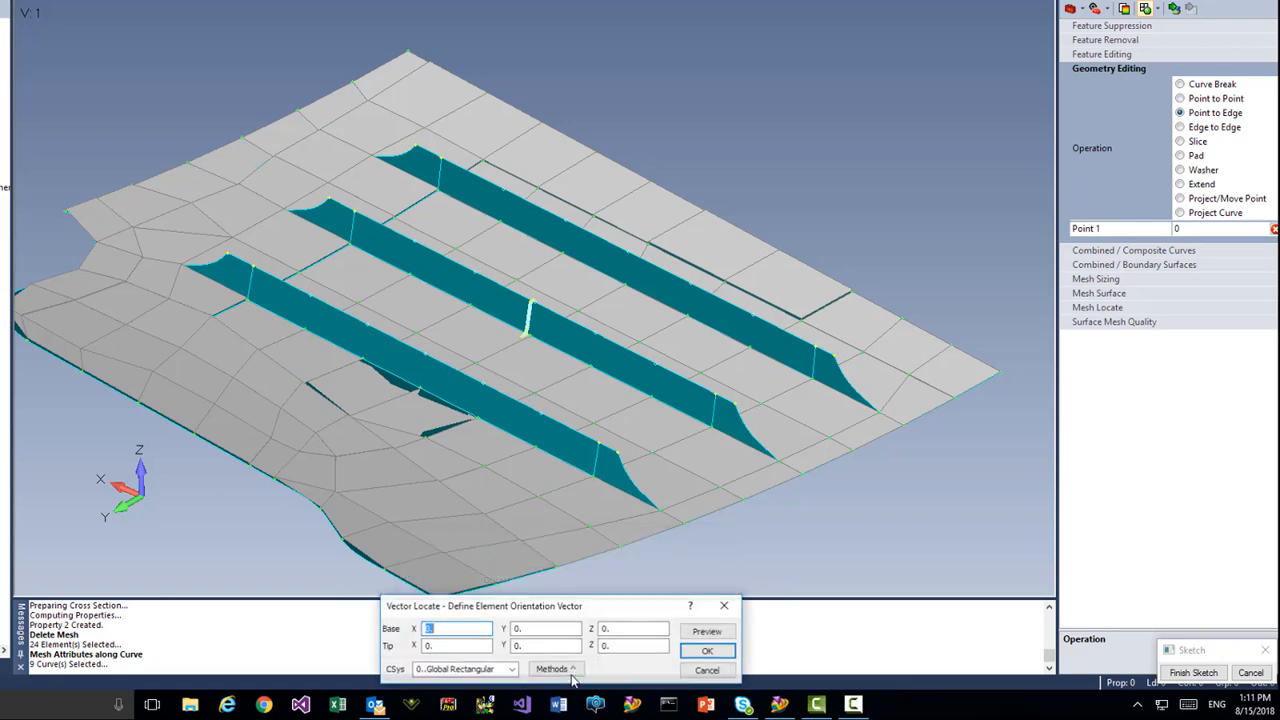
{"action": "left_click", "coordinate": [592, 477]}
{"action": "double_click", "coordinate": [597, 443]}
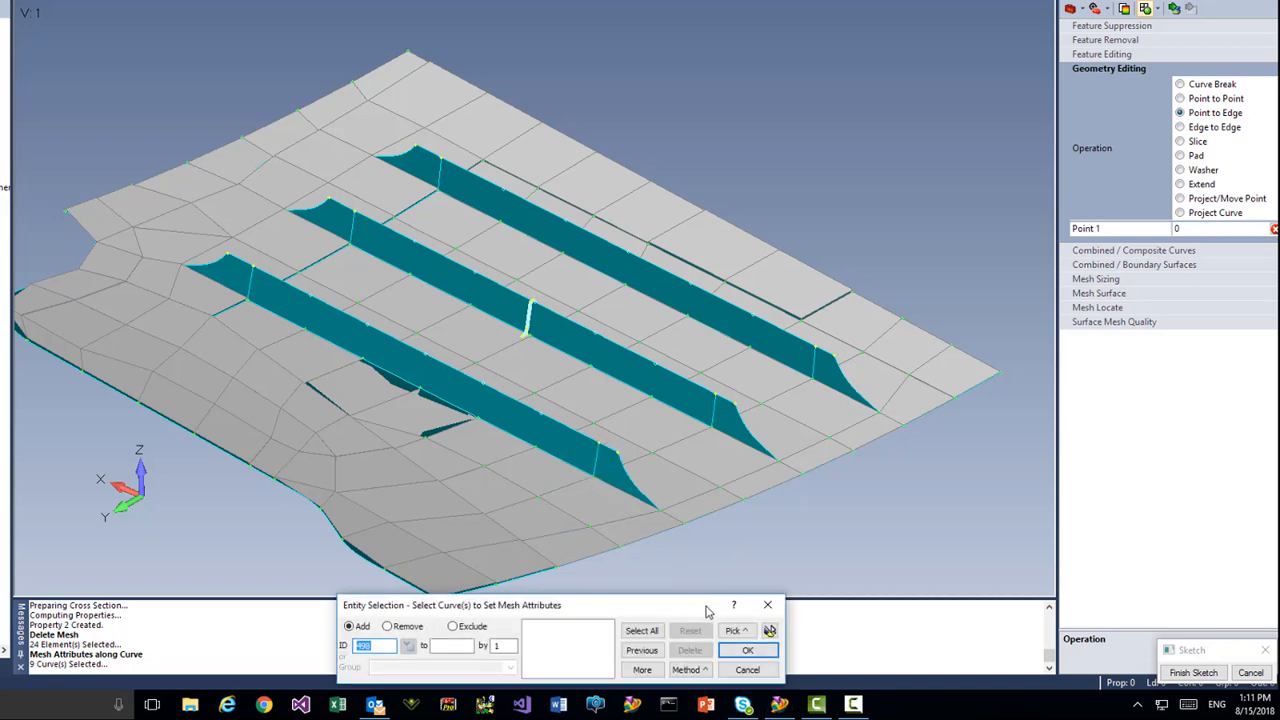
Reset the middle stiffener's three base curves to beam attributes with reference-point offsets, oriented from the bottom to the top of its own web edge.
{"action": "left_click", "coordinate": [729, 447]}
{"action": "left_click", "coordinate": [628, 388]}
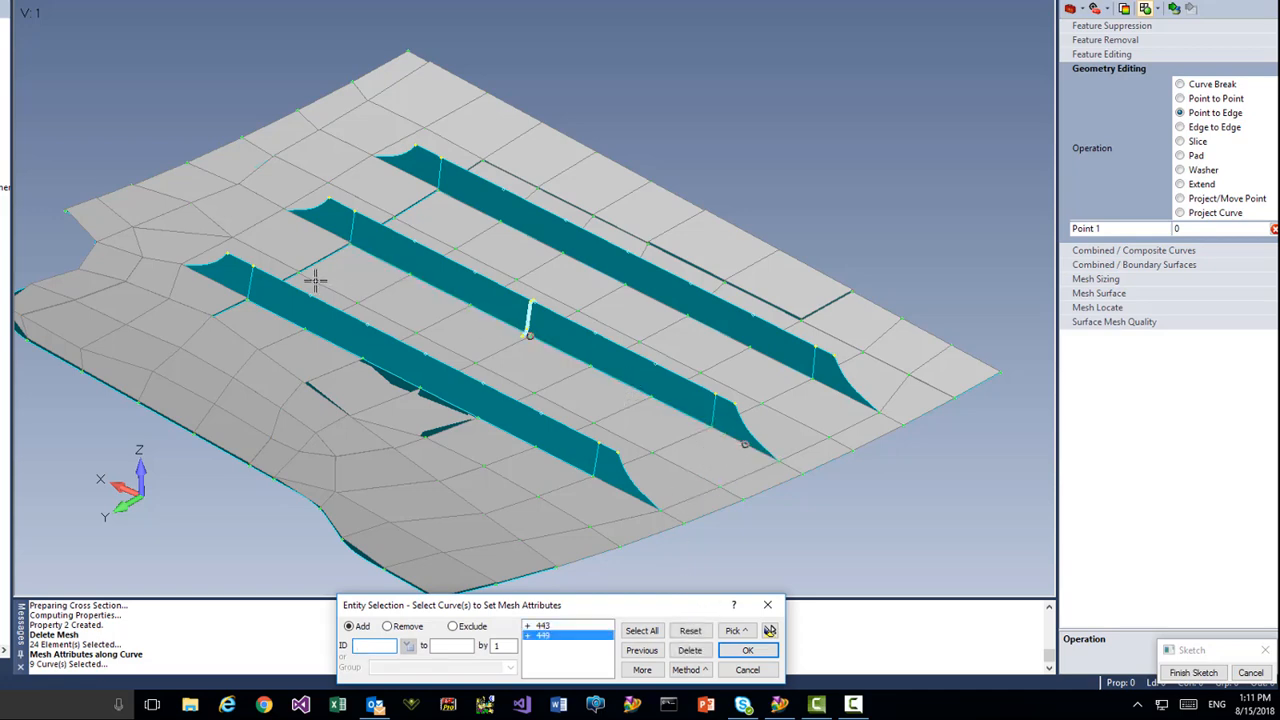
{"action": "left_click", "coordinate": [323, 232]}
{"action": "key", "text": "Return"}
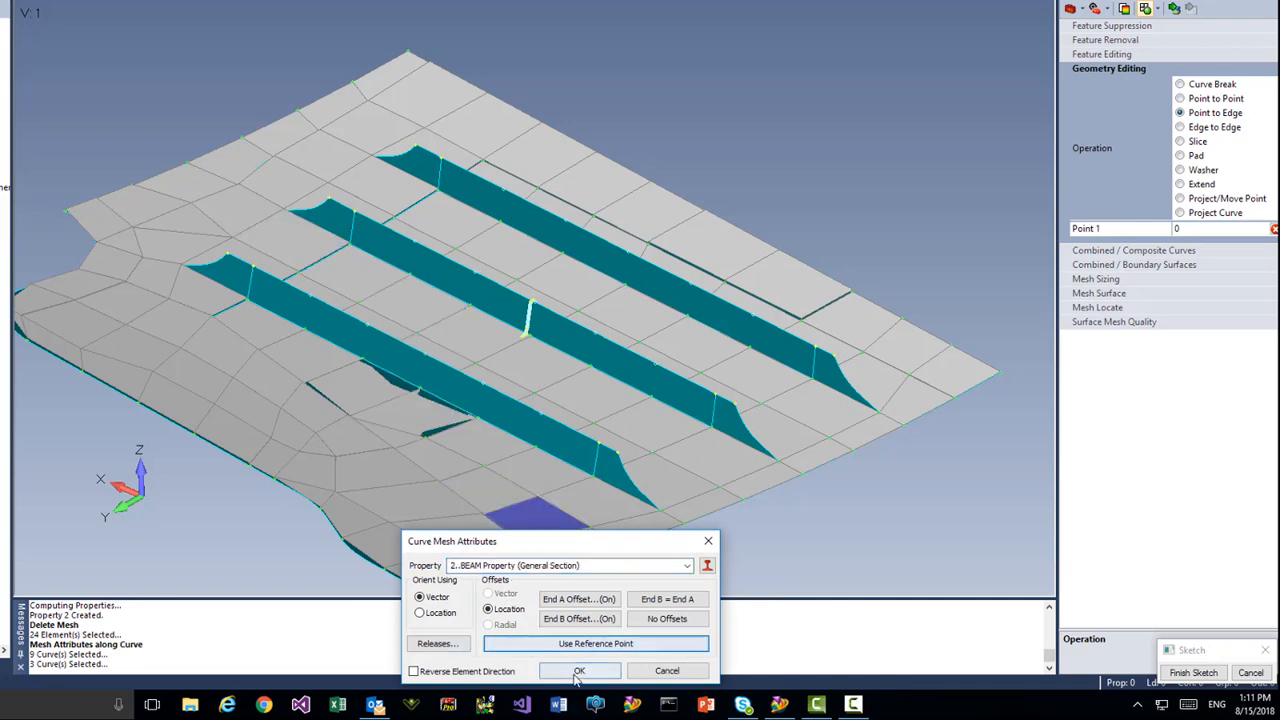
{"action": "left_click", "coordinate": [555, 644]}
{"action": "left_click", "coordinate": [716, 424]}
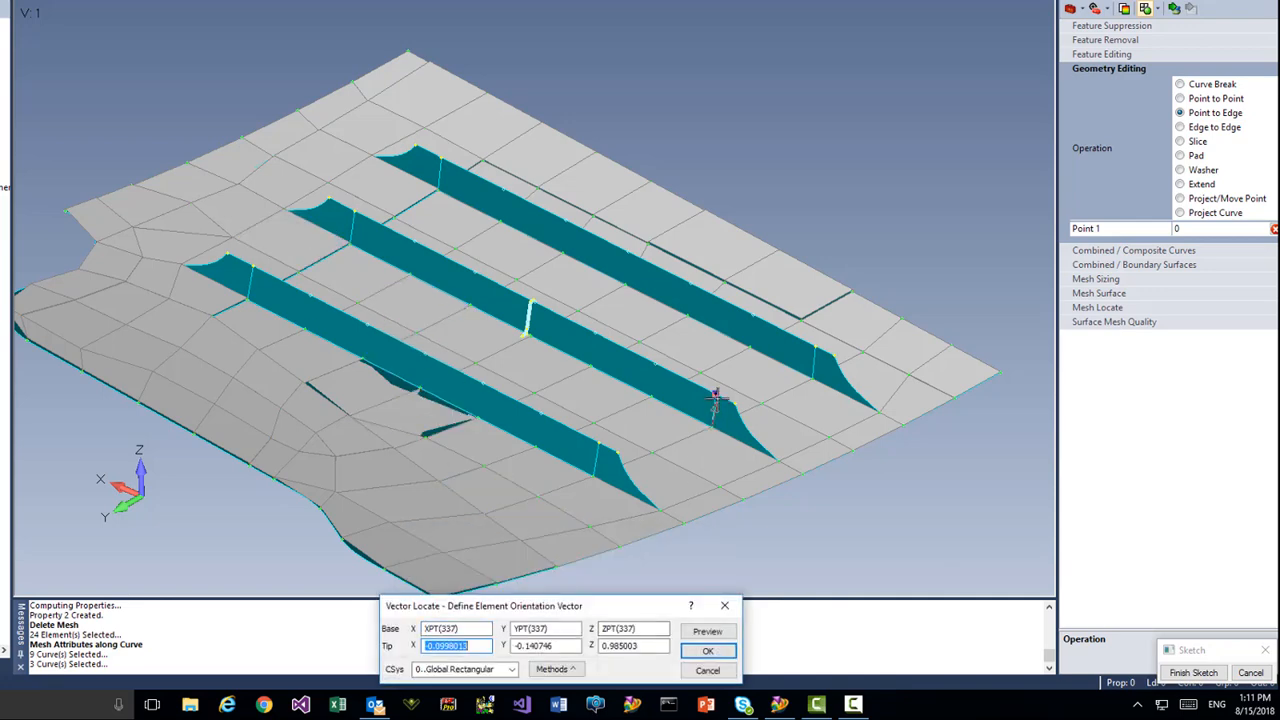
{"action": "left_click", "coordinate": [715, 396]}
{"action": "key", "text": "Return"}
Reset the rear stiffener's three base curves to beam attributes with reference-point offsets and its own web-edge orientation vector, and finish assigning curve attributes.
{"action": "left_click", "coordinate": [840, 396]}
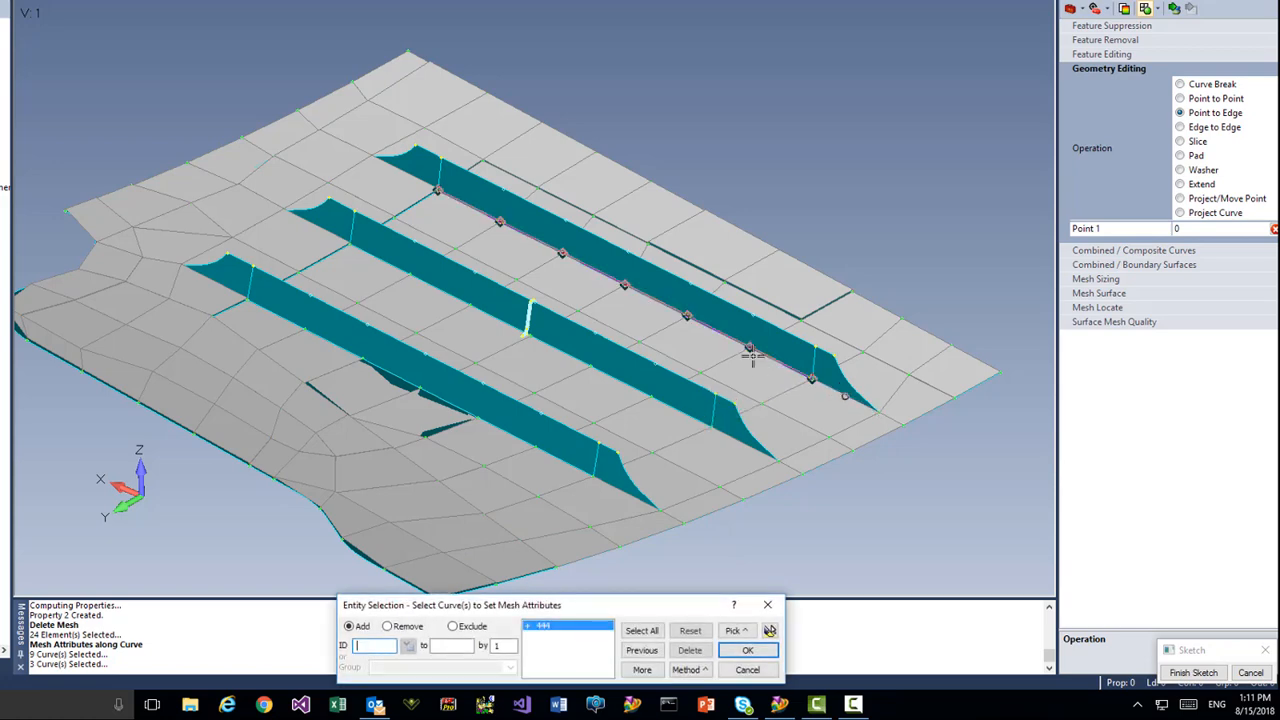
{"action": "left_click", "coordinate": [751, 349]}
{"action": "left_click", "coordinate": [408, 178]}
{"action": "key", "text": "Return"}
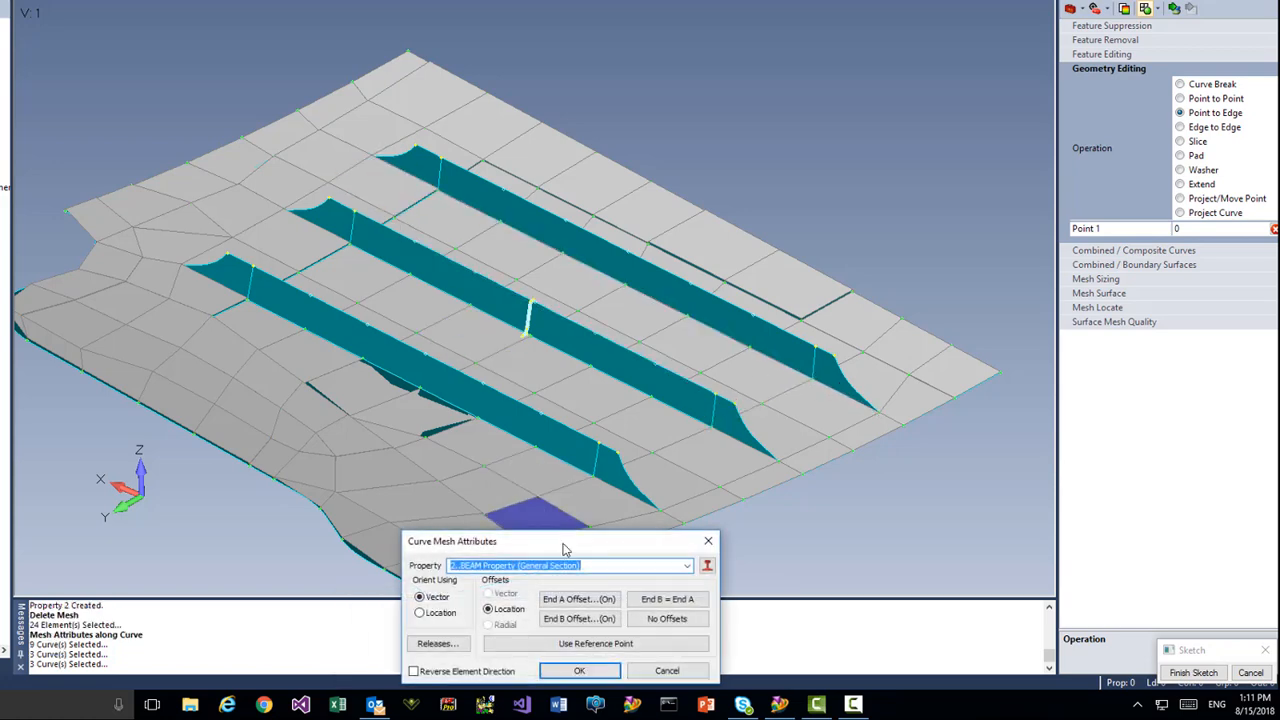
{"action": "left_click", "coordinate": [583, 648]}
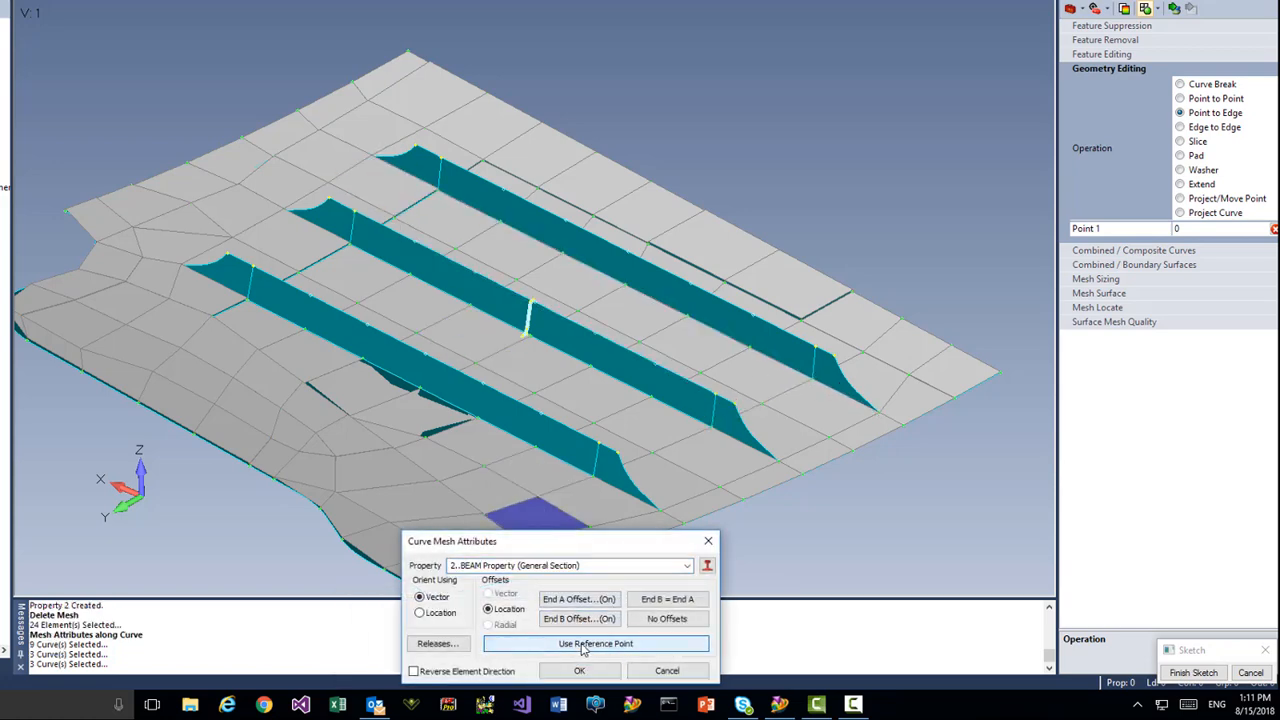
{"action": "left_click", "coordinate": [583, 648]}
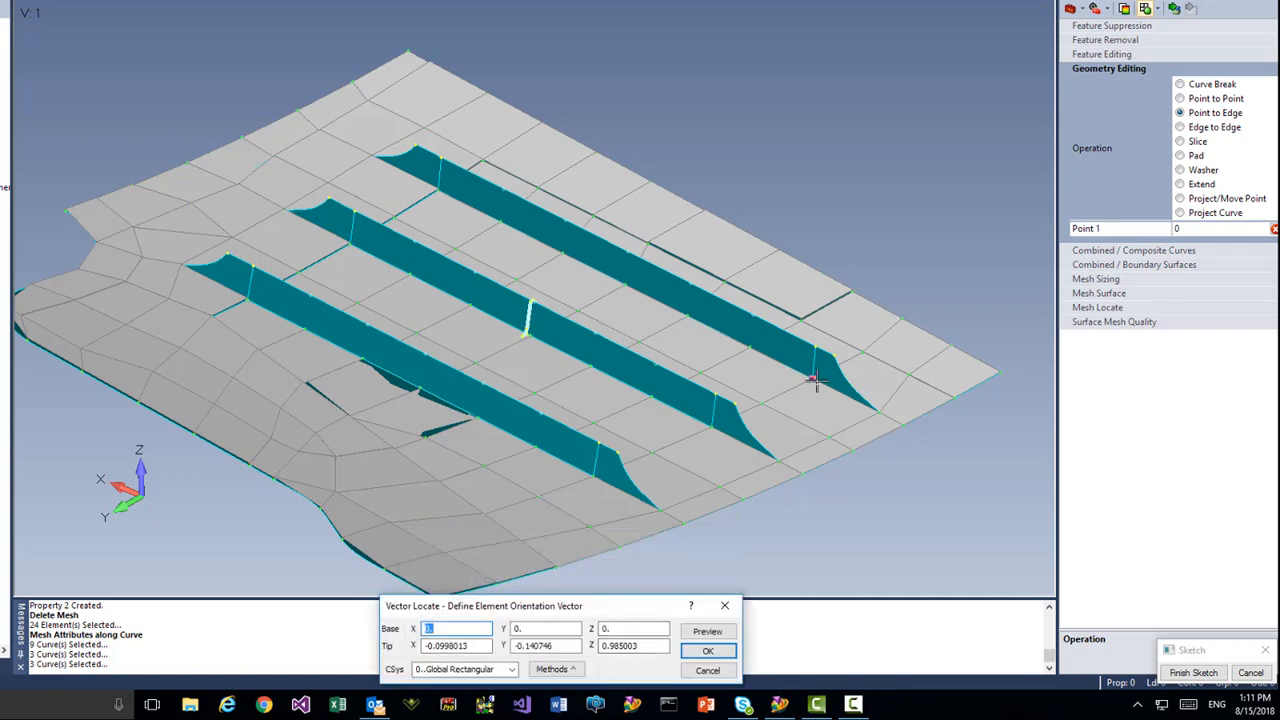
{"action": "key", "text": "Return"}
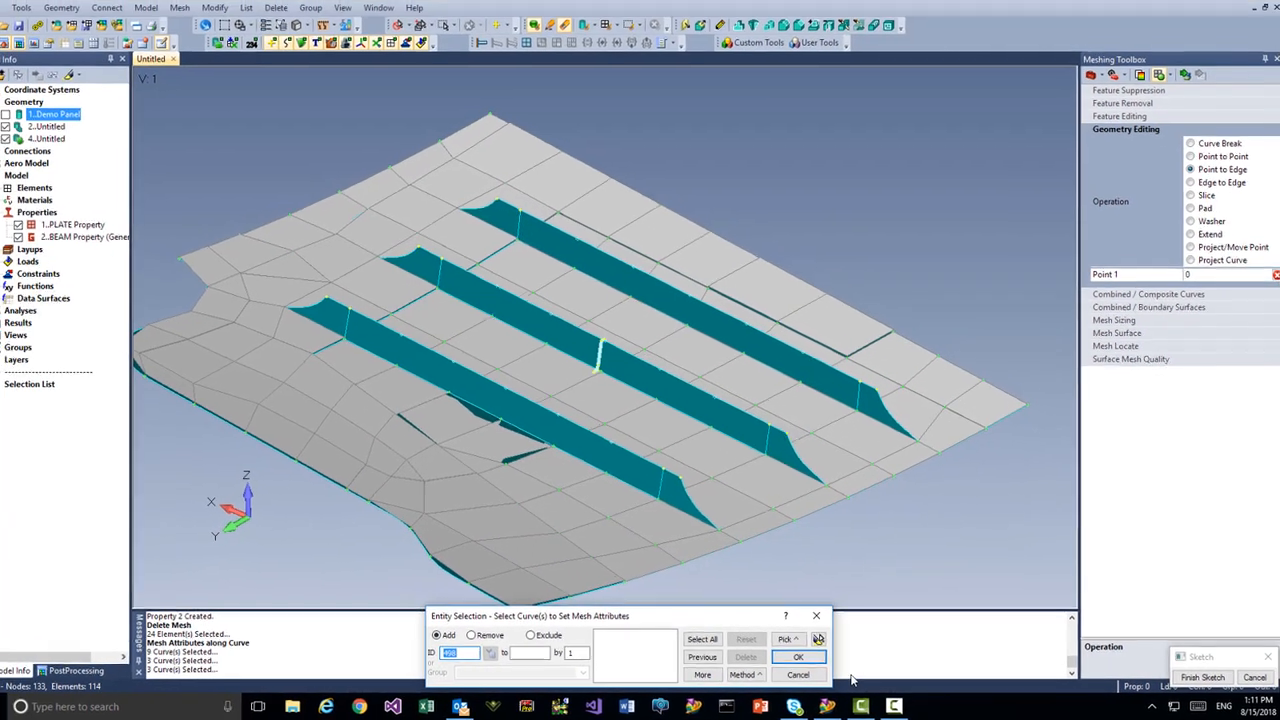
{"action": "left_click", "coordinate": [827, 679]}
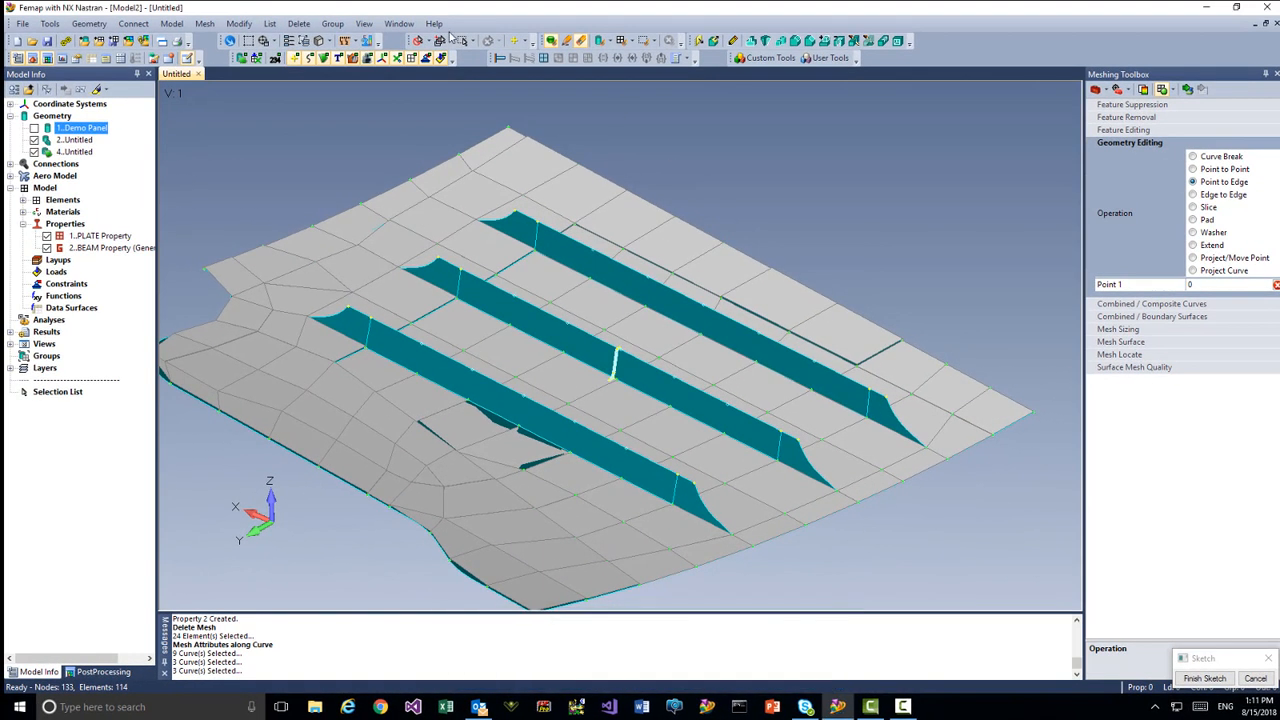
Mesh all nine stiffener base curves with beam elements using their assigned attributes.
{"action": "left_click", "coordinate": [205, 24]}
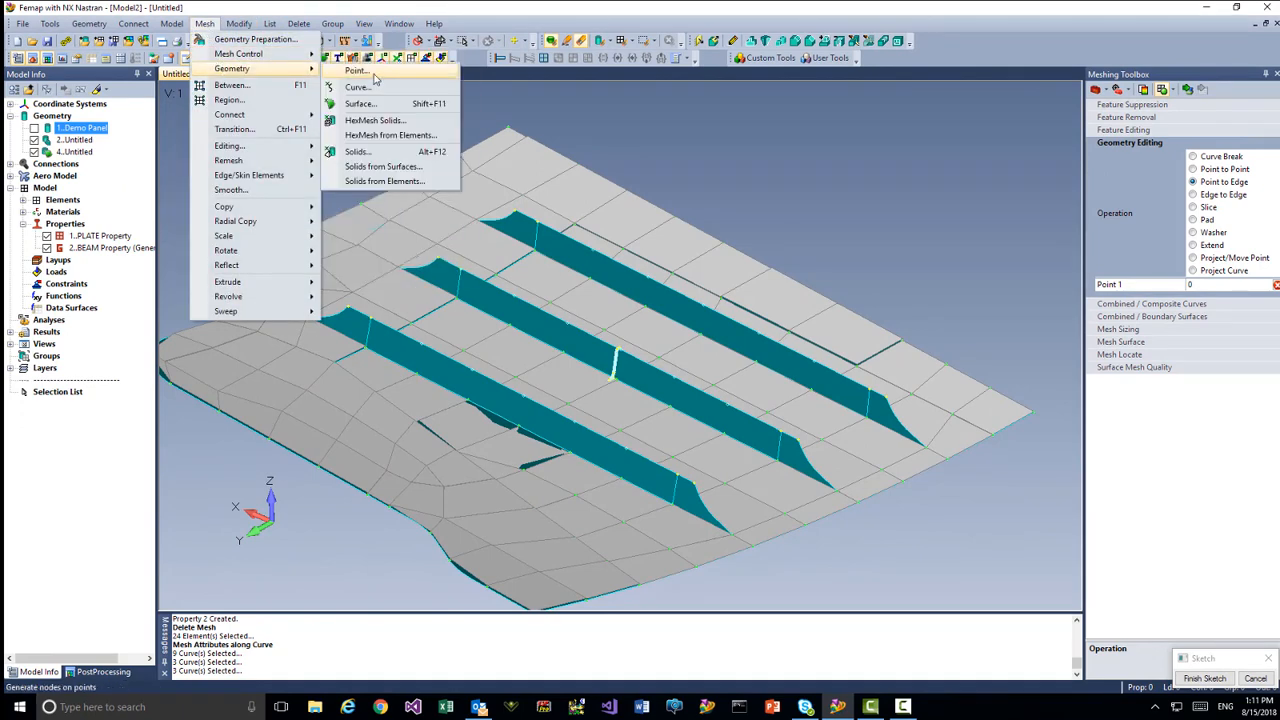
{"action": "left_click", "coordinate": [364, 104]}
{"action": "left_click", "coordinate": [340, 333]}
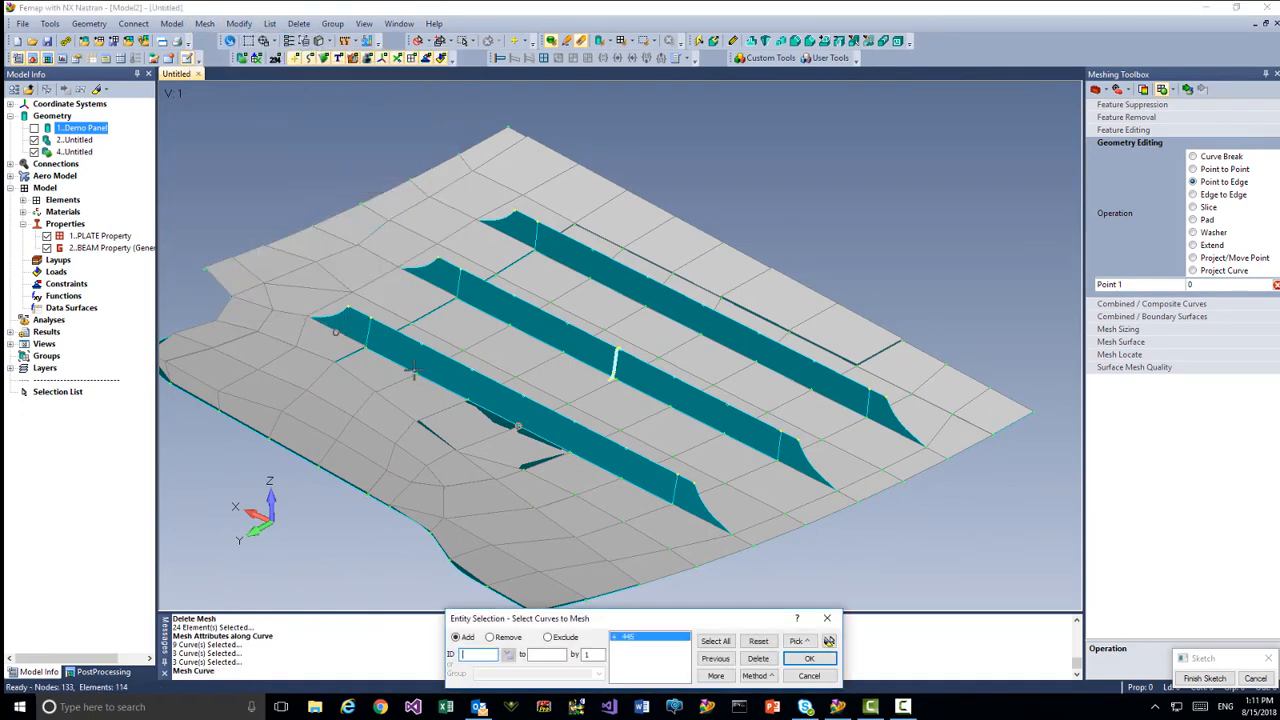
{"action": "left_click", "coordinate": [518, 426]}
{"action": "left_click", "coordinate": [704, 517]}
{"action": "left_click", "coordinate": [806, 477]}
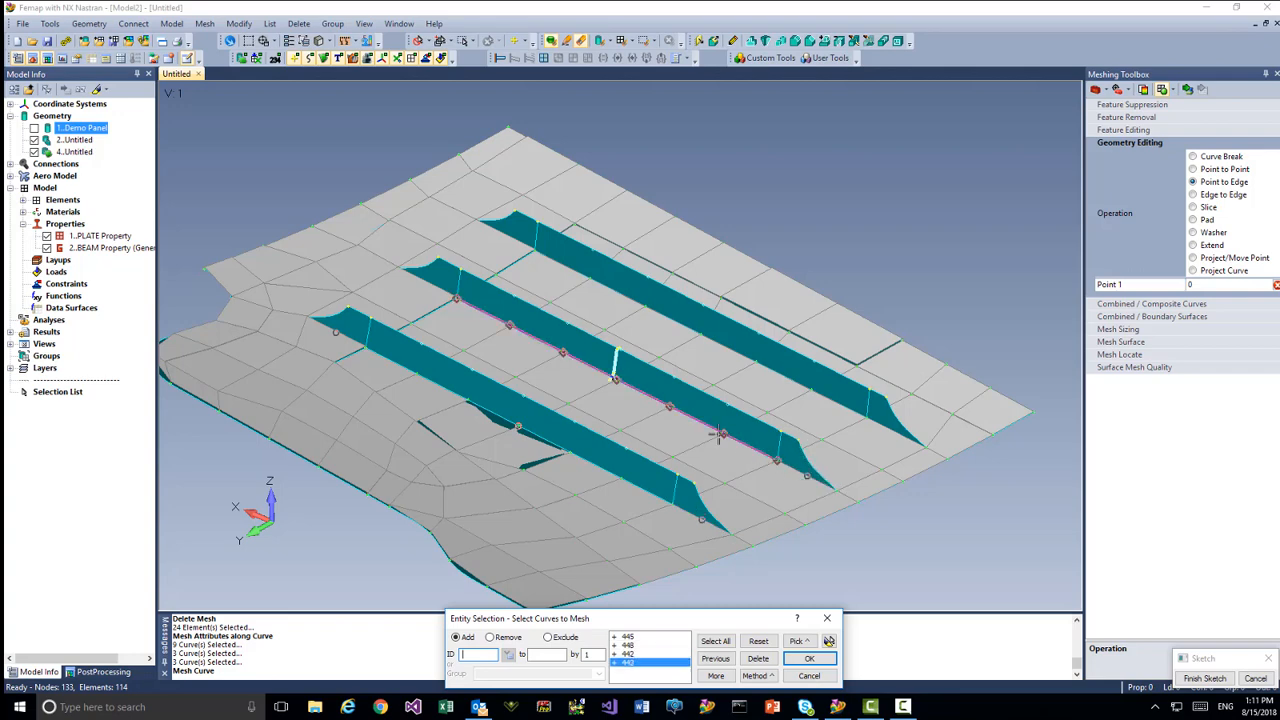
{"action": "left_click", "coordinate": [615, 376]}
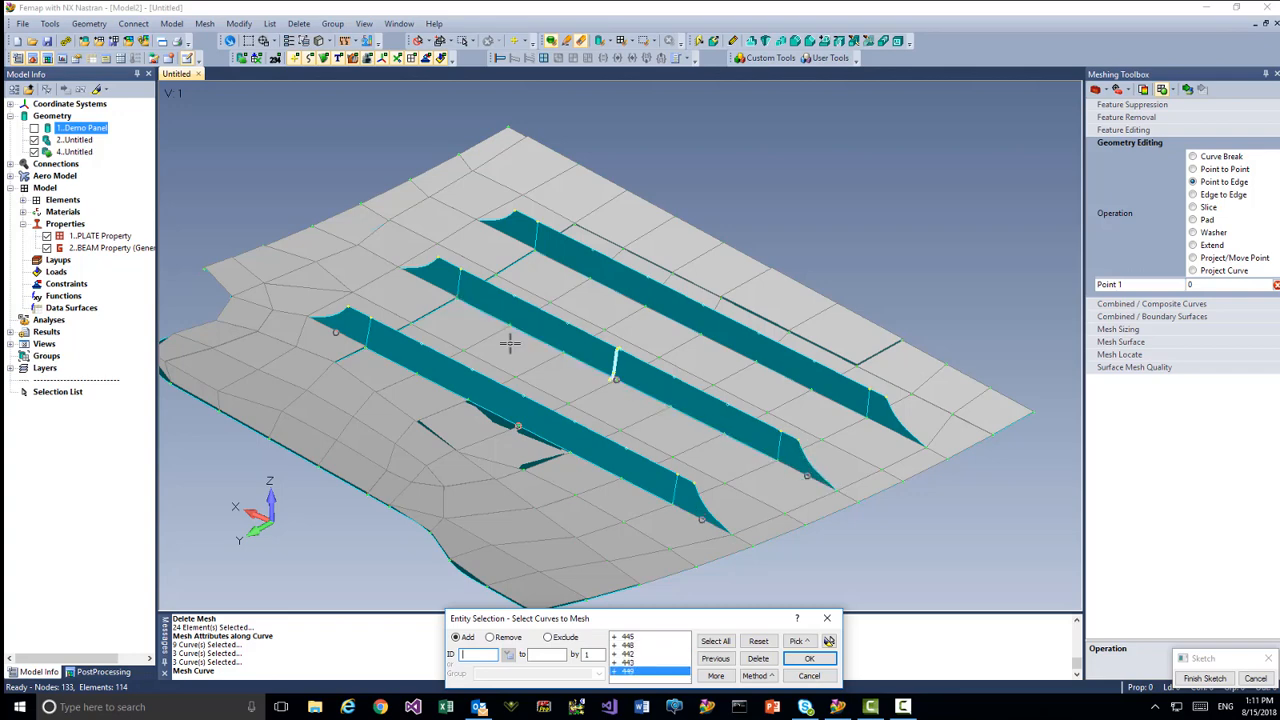
{"action": "left_click", "coordinate": [506, 236]}
{"action": "left_click", "coordinate": [700, 334]}
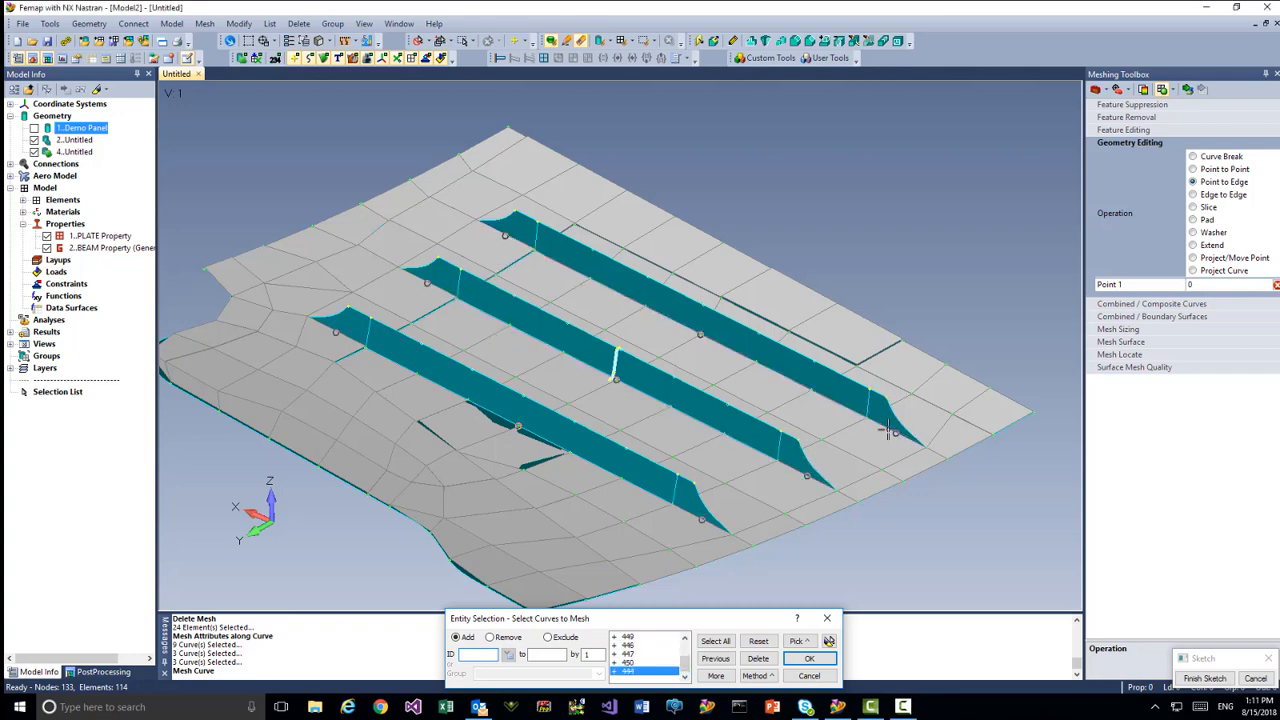
{"action": "left_click", "coordinate": [809, 658]}
{"action": "left_click", "coordinate": [785, 653]}
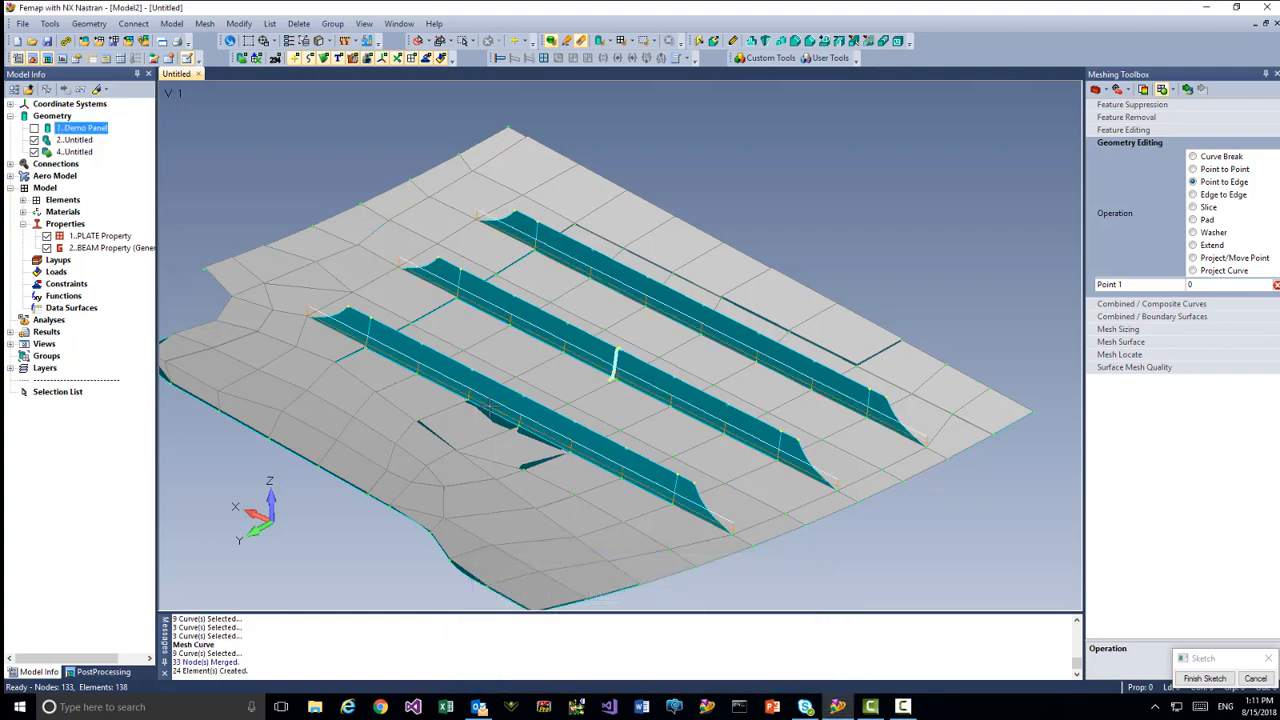
Display the thickness and cross section of the panel's plate and beam elements.
{"action": "middle_click_drag", "start_coordinate": [490, 405], "coordinate": [540, 391], "text": "ctrl"}
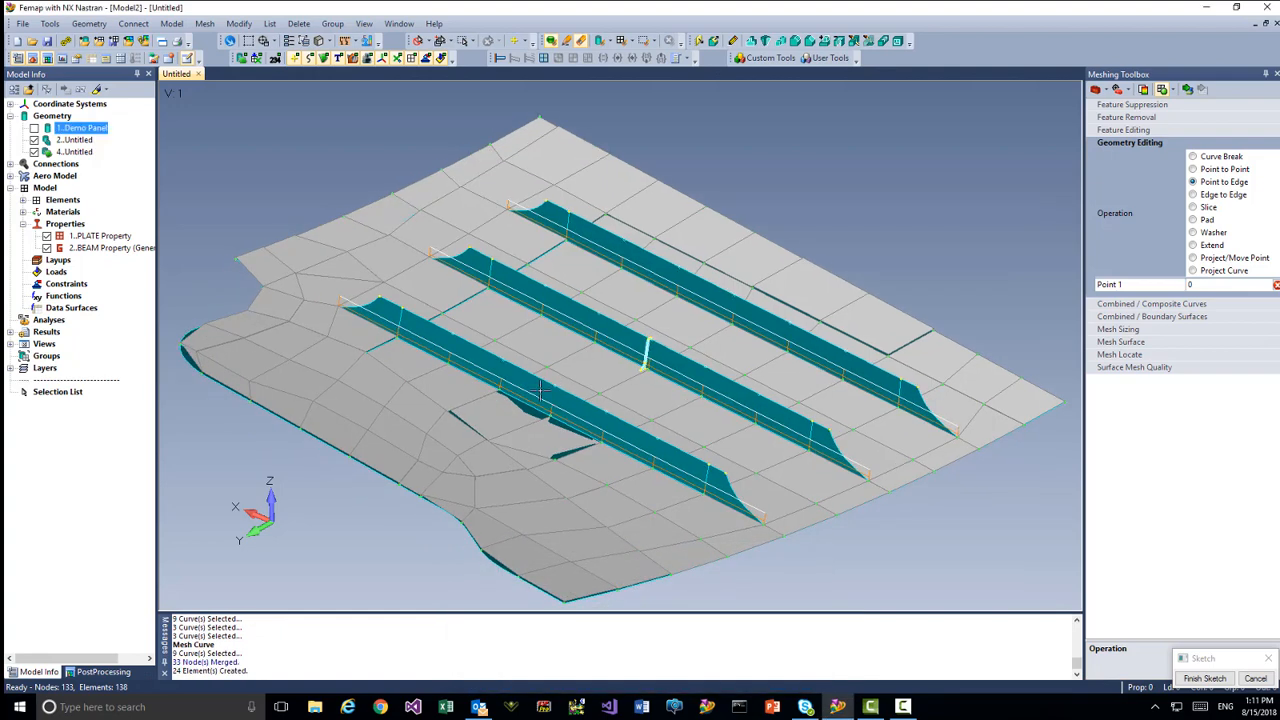
{"action": "left_click", "coordinate": [326, 42]}
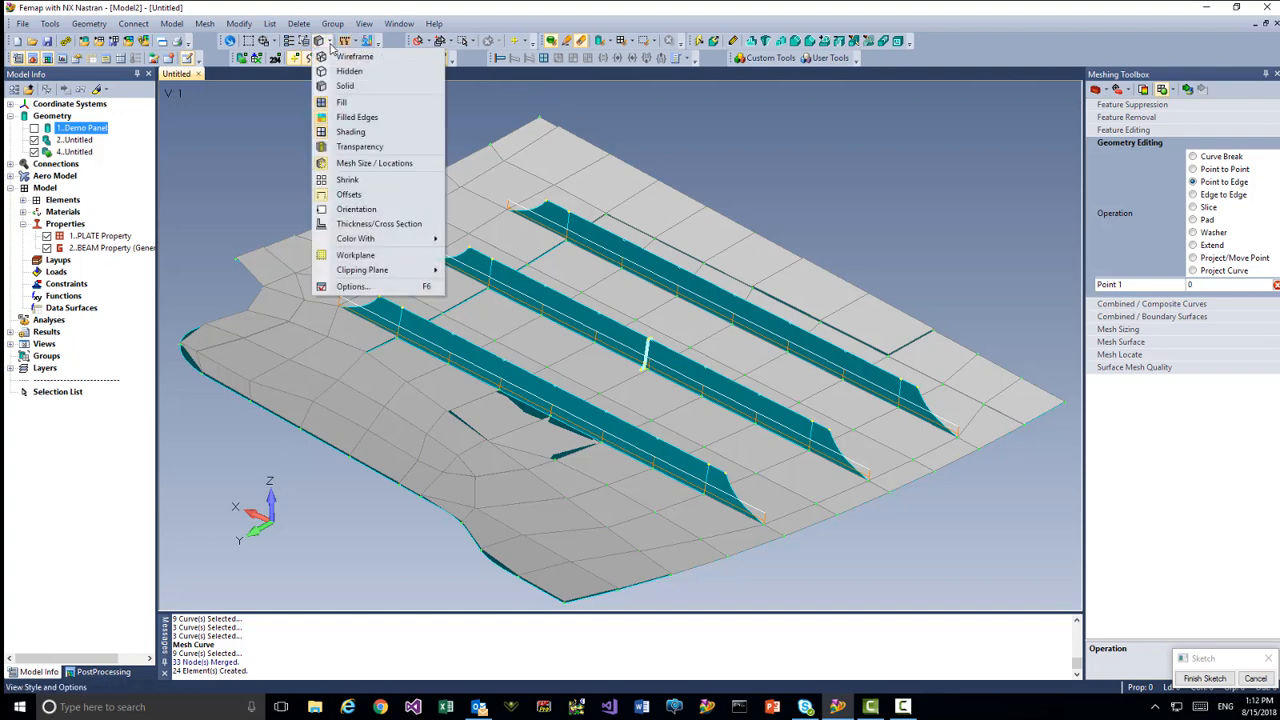
{"action": "left_click", "coordinate": [369, 223]}
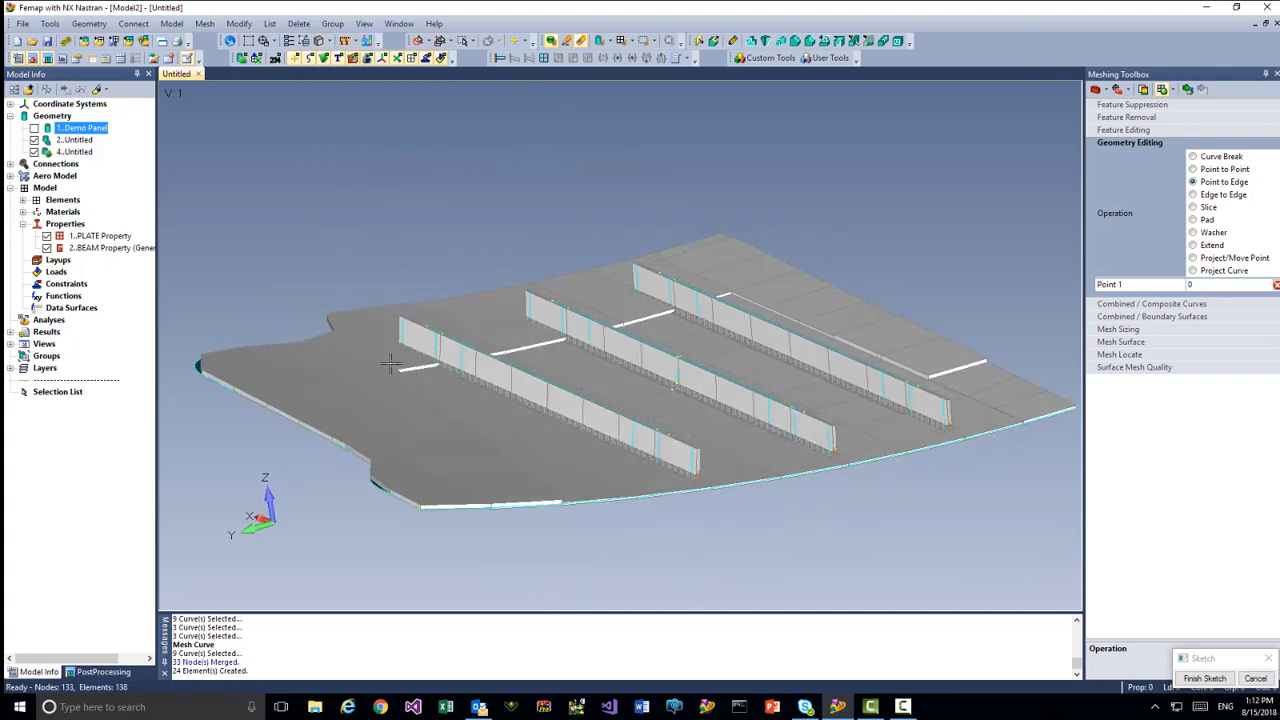